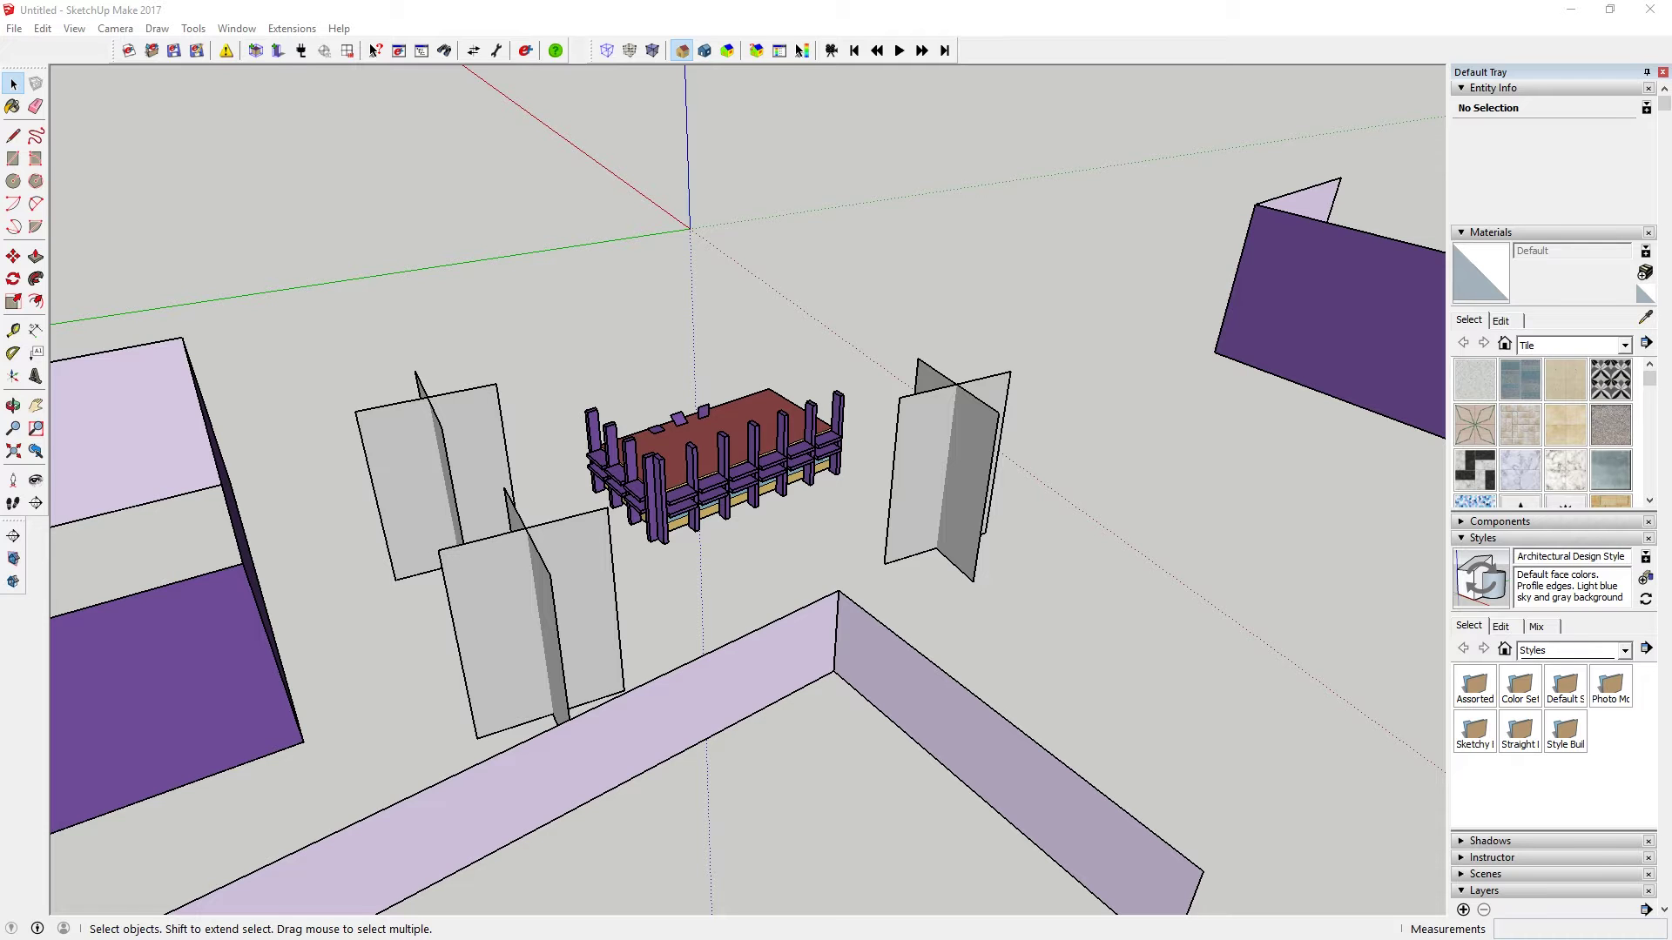
Step: Orbit and zoom around the bed model to inspect the room
{"action": "left_click_drag", "start_coordinate": [1114, 550], "coordinate": [849, 453]}
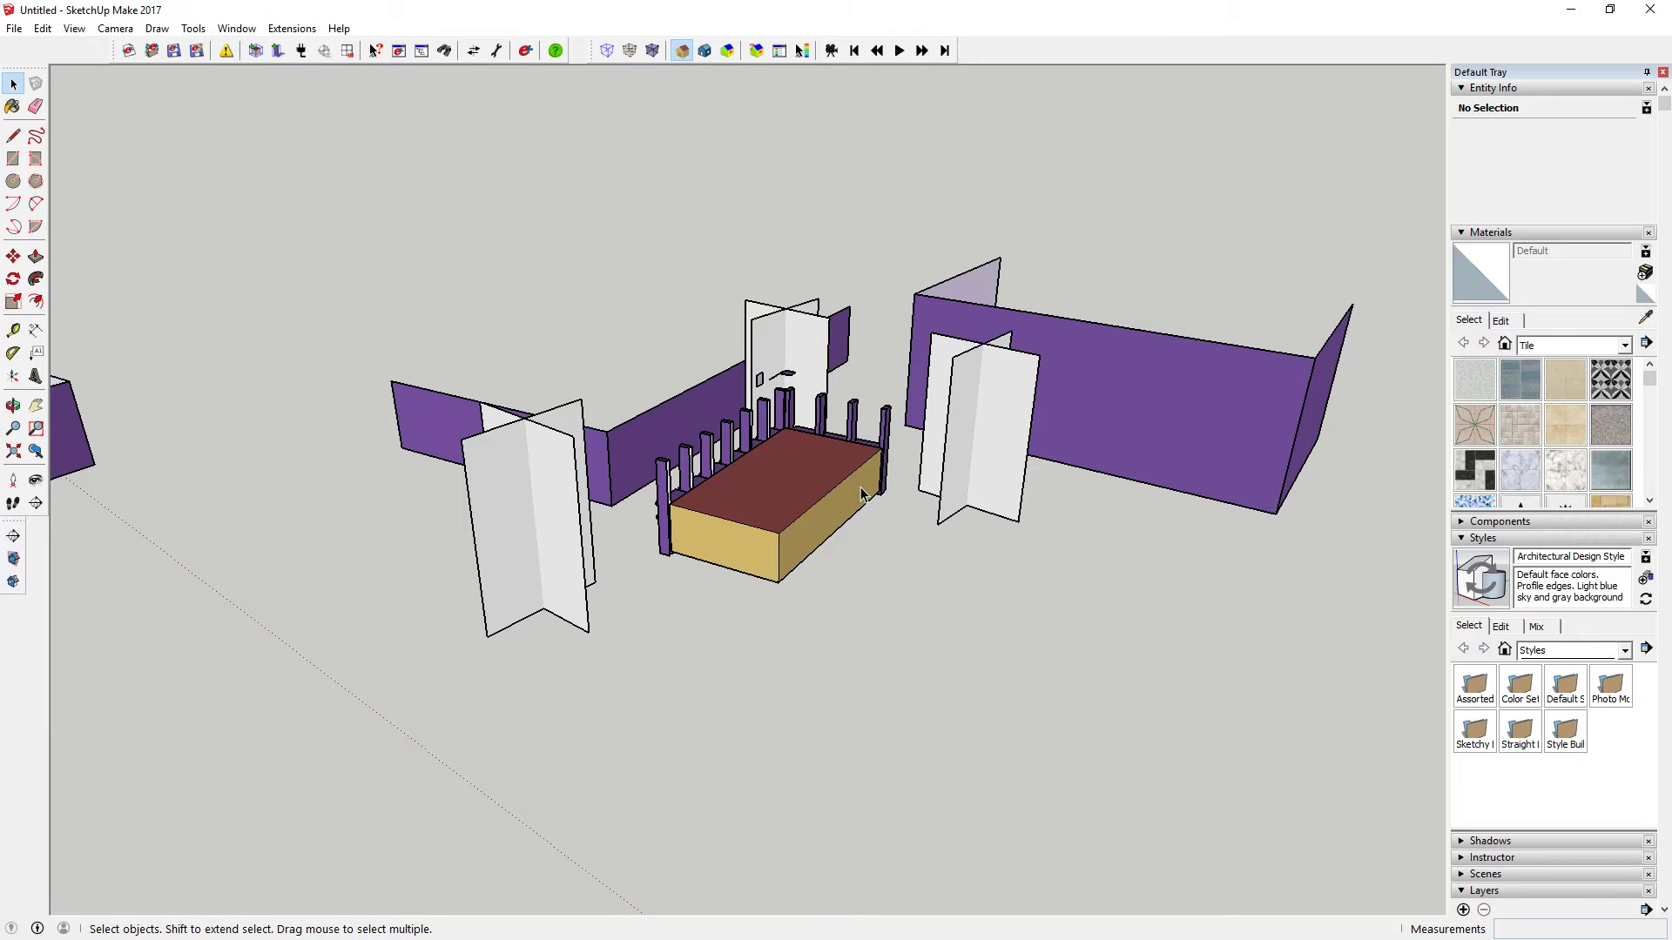
{"action": "scroll", "coordinate": [861, 494], "scroll_direction": "down", "scroll_amount": 2}
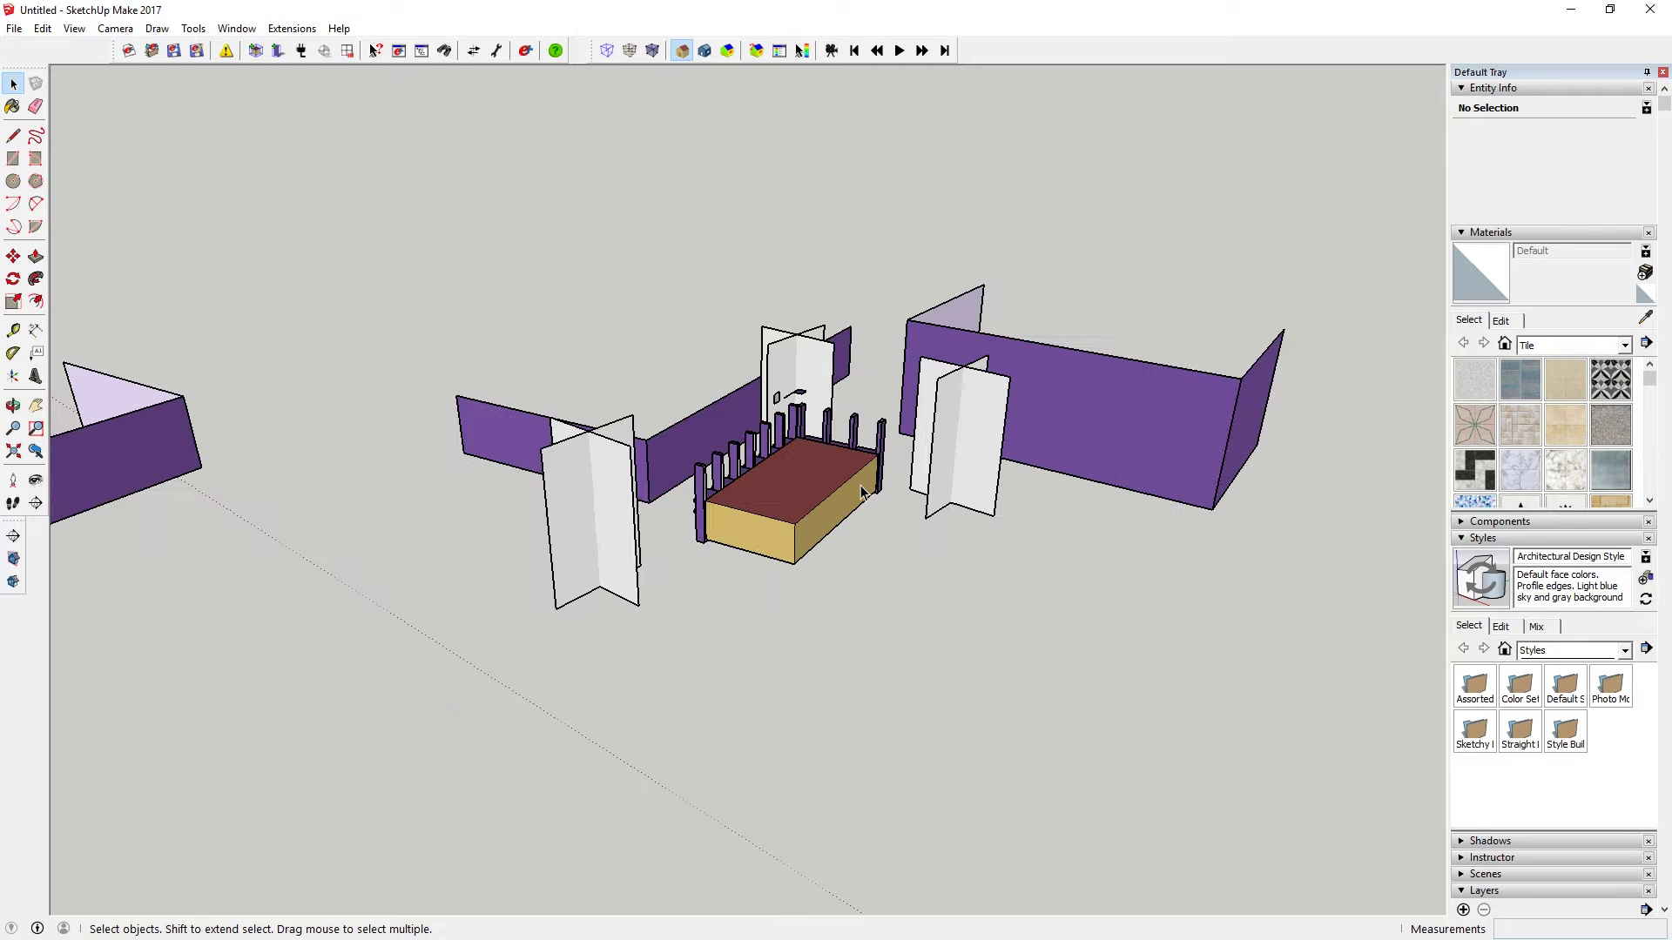
{"action": "key", "text": "o"}
{"action": "left_click_drag", "start_coordinate": [861, 494], "coordinate": [426, 519]}
{"action": "key", "text": "space"}
{"action": "key", "text": "o"}
{"action": "key", "text": "space"}
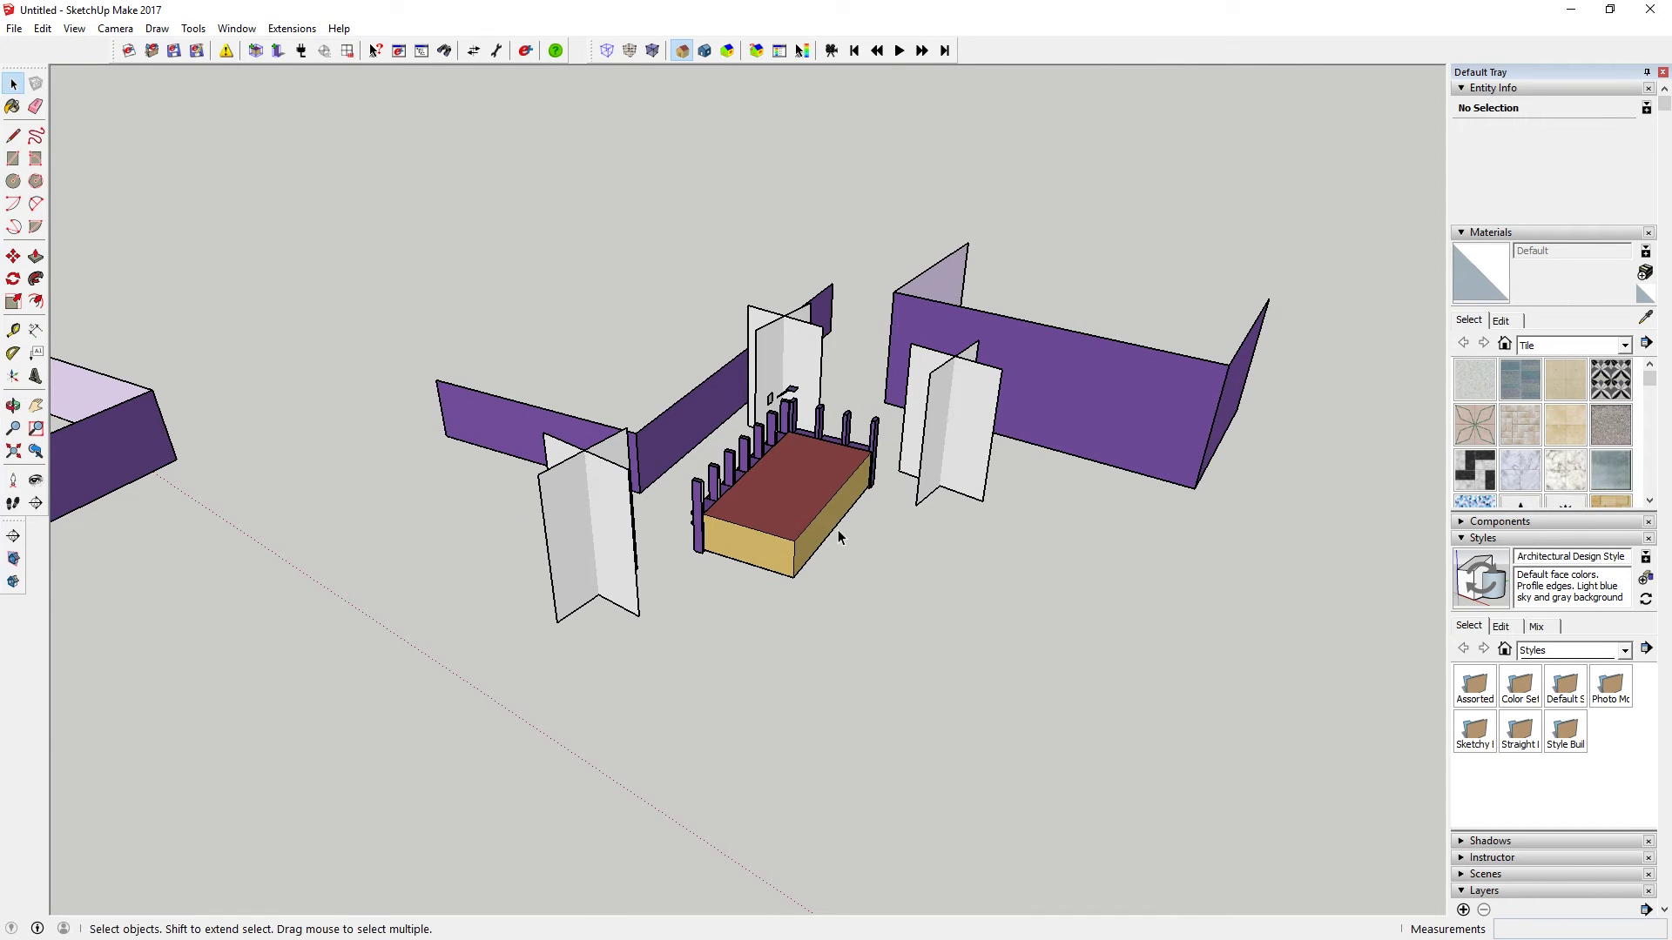
Step: Turn on section cuts and orbit down to a near-horizontal view inside the room
{"action": "left_click", "coordinate": [16, 583]}
{"action": "left_click_drag", "start_coordinate": [635, 601], "coordinate": [757, 393]}
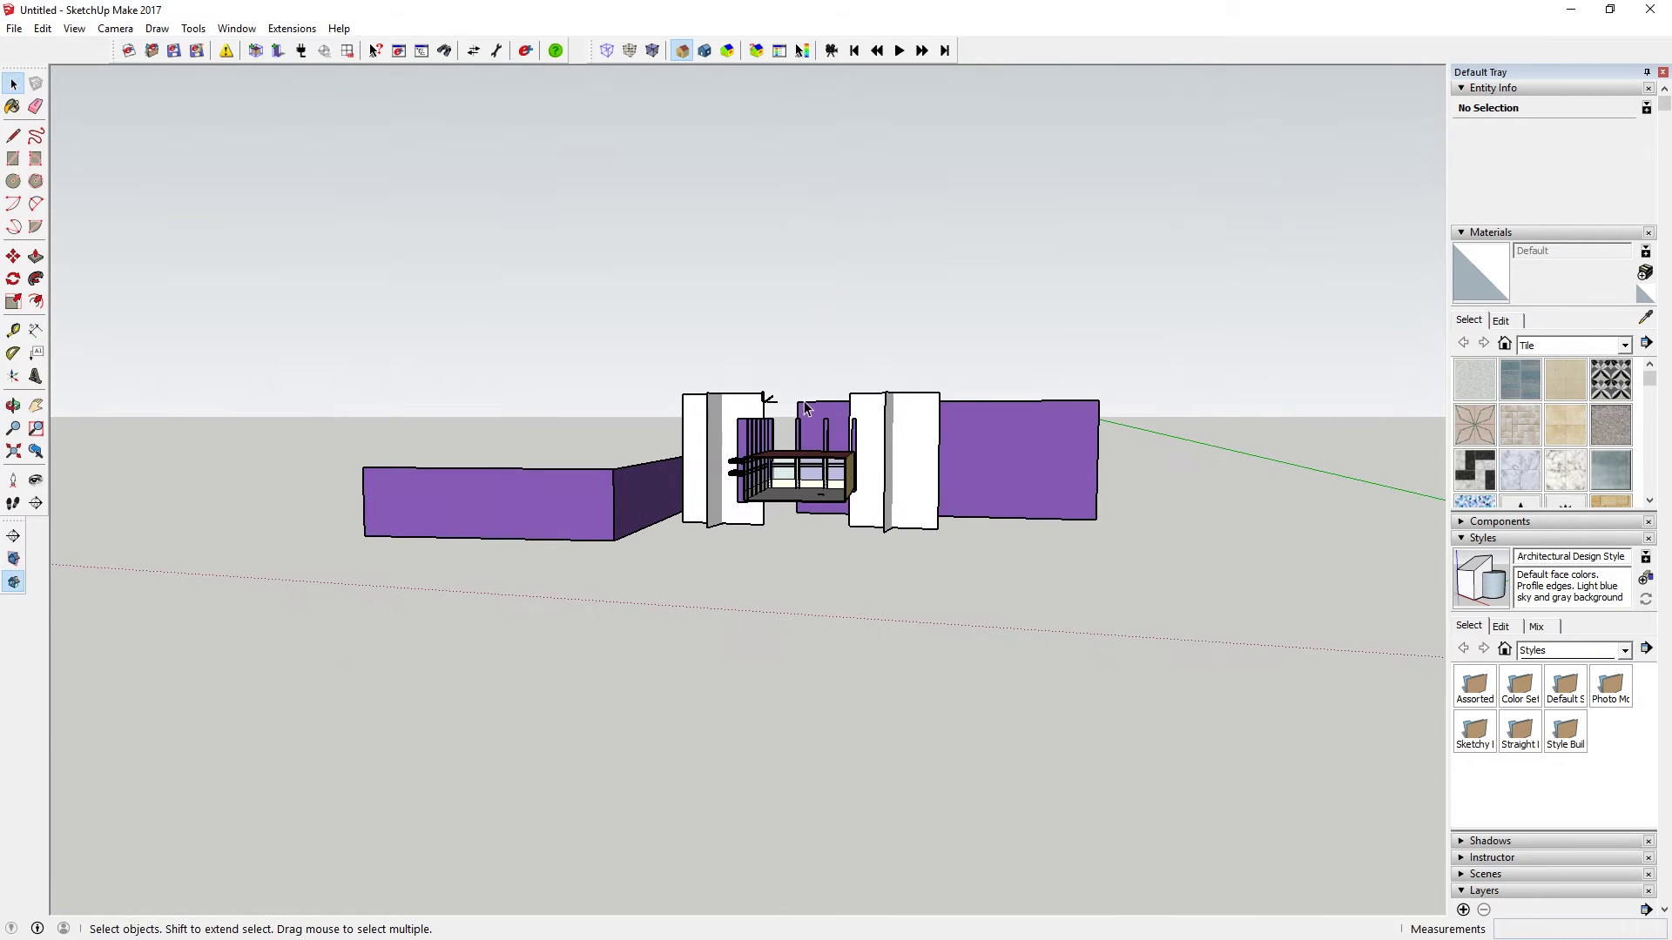
{"action": "scroll", "coordinate": [746, 362], "scroll_direction": "up", "scroll_amount": 10}
{"action": "left_click_drag", "start_coordinate": [738, 526], "coordinate": [598, 541]}
{"action": "key", "text": "space"}
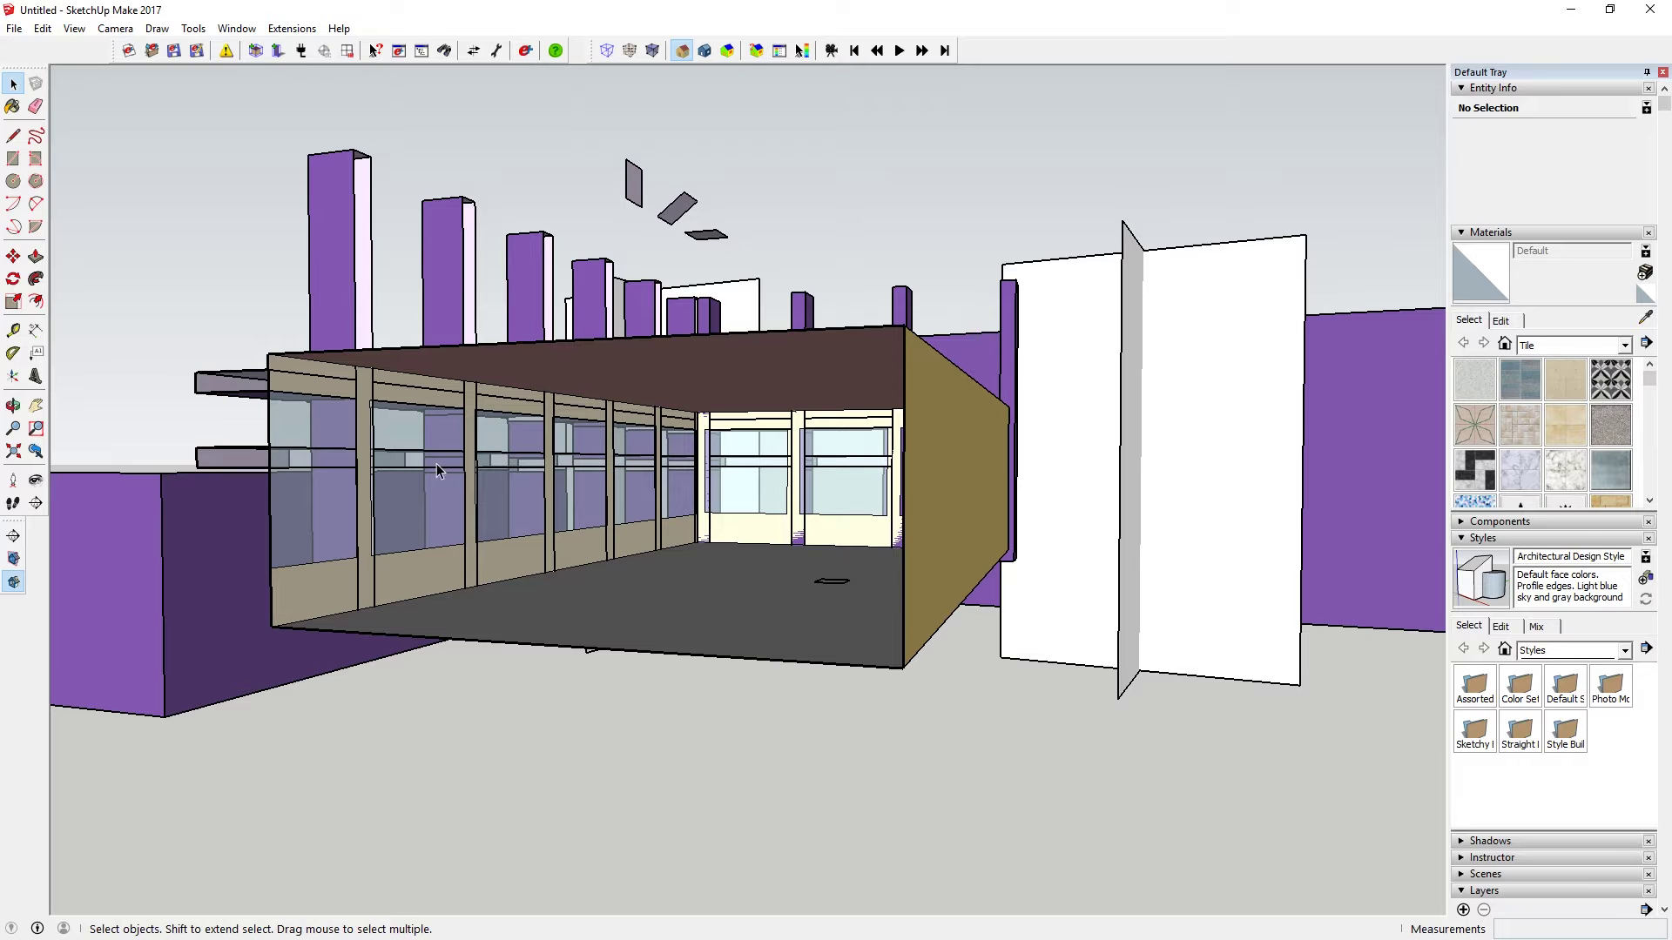
{"action": "key", "text": "o"}
{"action": "mouse_move", "coordinate": [754, 544]}
{"action": "left_mouse_down"}
{"action": "mouse_move", "coordinate": [825, 540]}
{"action": "mouse_move", "coordinate": [906, 571]}
{"action": "mouse_move", "coordinate": [862, 661]}
{"action": "mouse_move", "coordinate": [791, 709]}
{"action": "mouse_move", "coordinate": [725, 470]}
{"action": "mouse_move", "coordinate": [735, 549]}
{"action": "mouse_move", "coordinate": [772, 470]}
{"action": "mouse_move", "coordinate": [844, 633]}
{"action": "left_mouse_up"}
{"action": "key", "text": "space"}
Step: Select the small floor shading group and show its EnergyPlus Object Info
{"action": "left_click", "coordinate": [917, 607]}
{"action": "key", "text": "o"}
{"action": "key", "text": "space"}
{"action": "scroll", "coordinate": [830, 498], "scroll_direction": "down", "scroll_amount": 1}
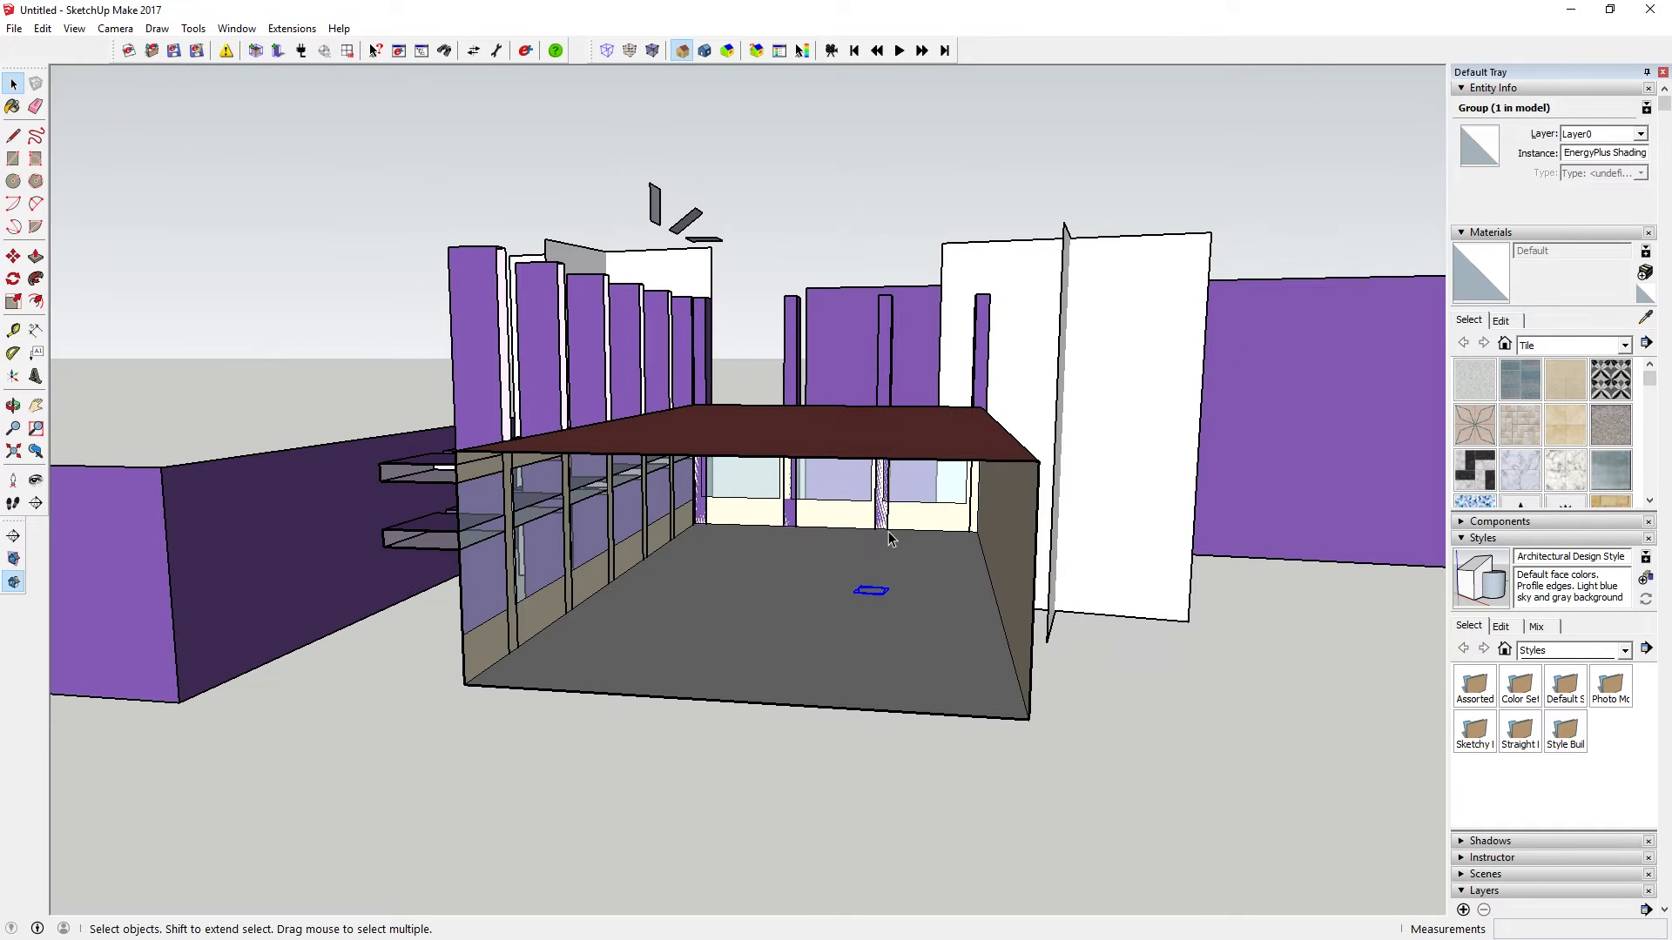
{"action": "left_click_drag", "start_coordinate": [888, 531], "coordinate": [823, 566]}
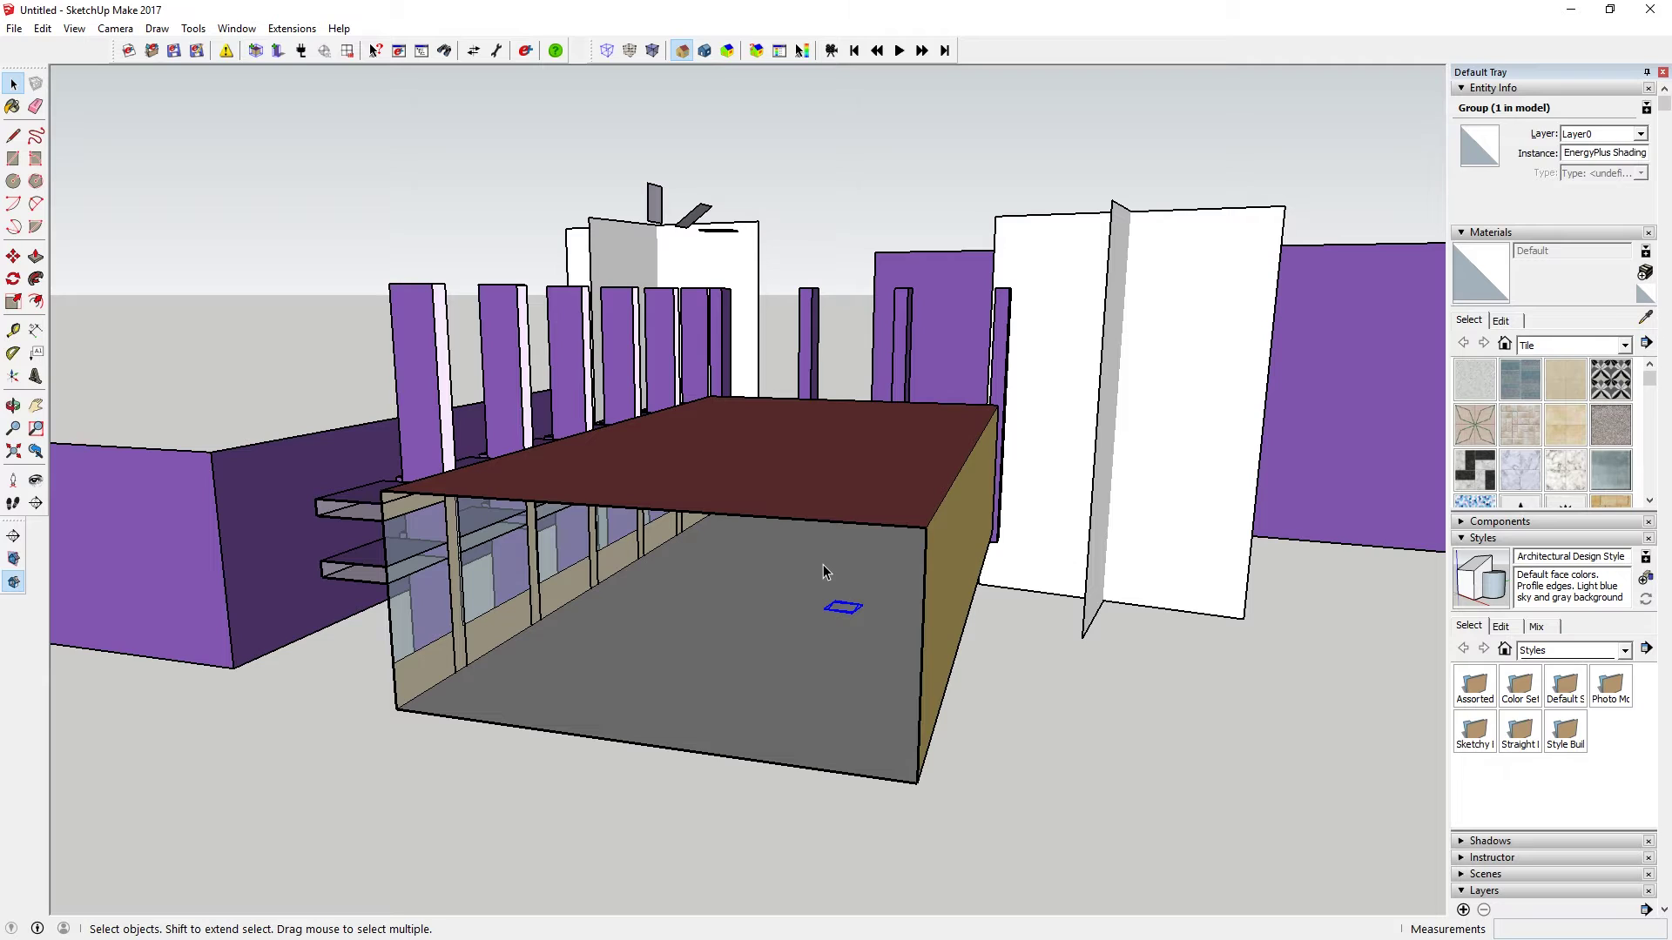
{"action": "left_click", "coordinate": [398, 50]}
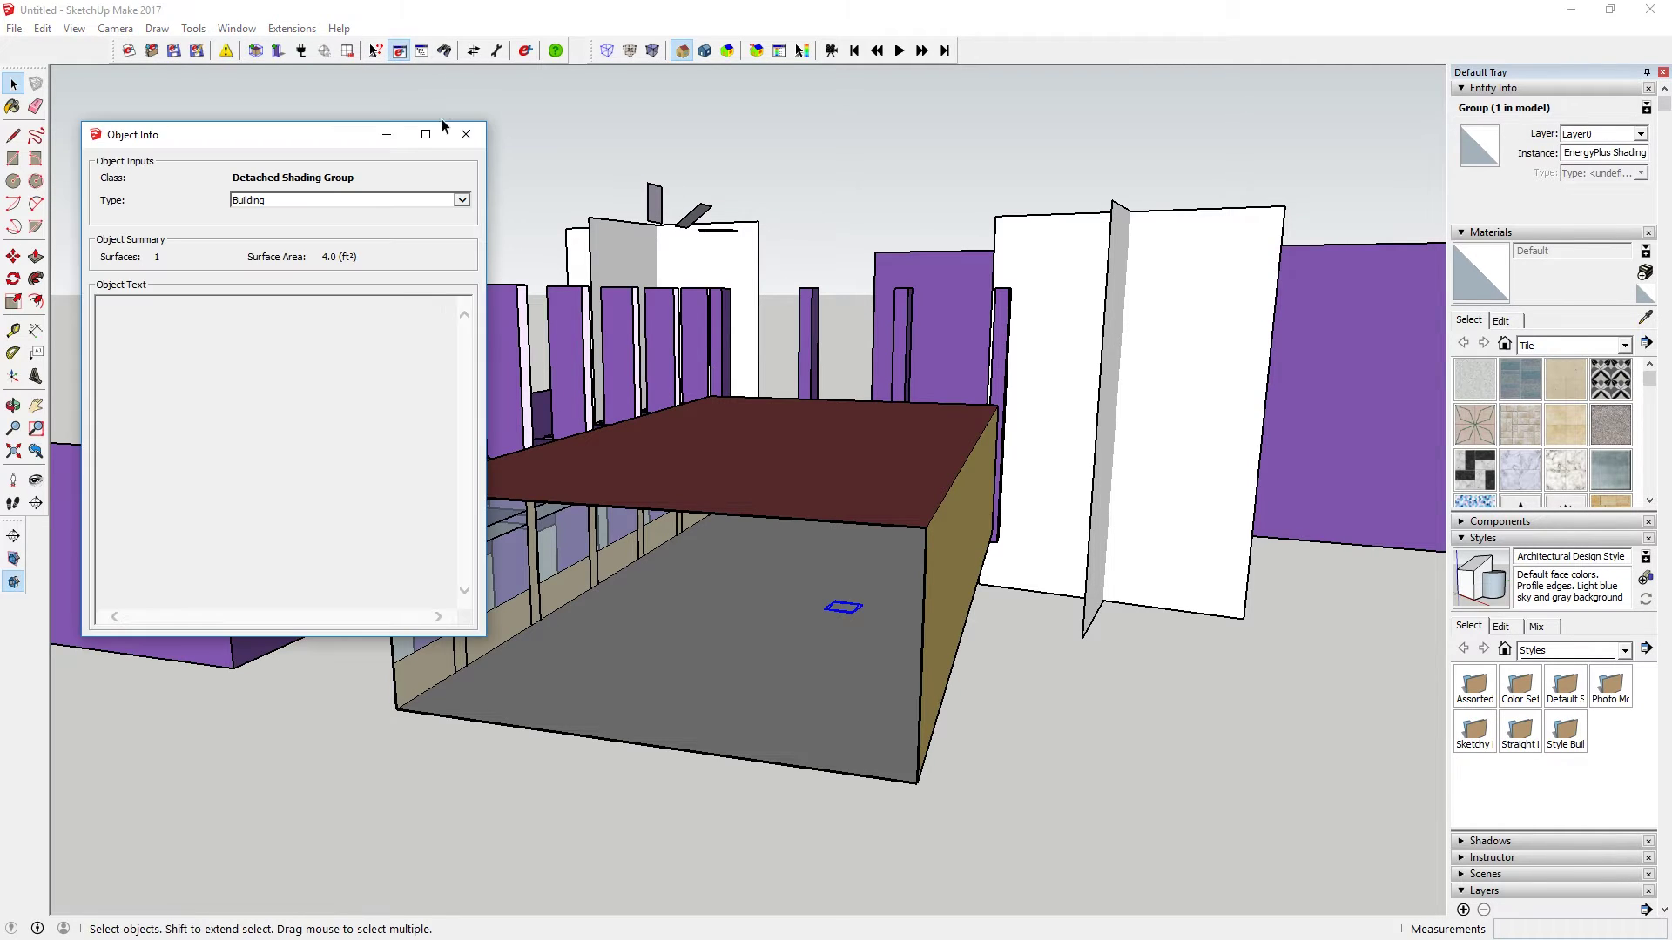
Step: Edit the shading group, select its Daylight Sensor face, and move Object Info aside
{"action": "double_click", "coordinate": [852, 615]}
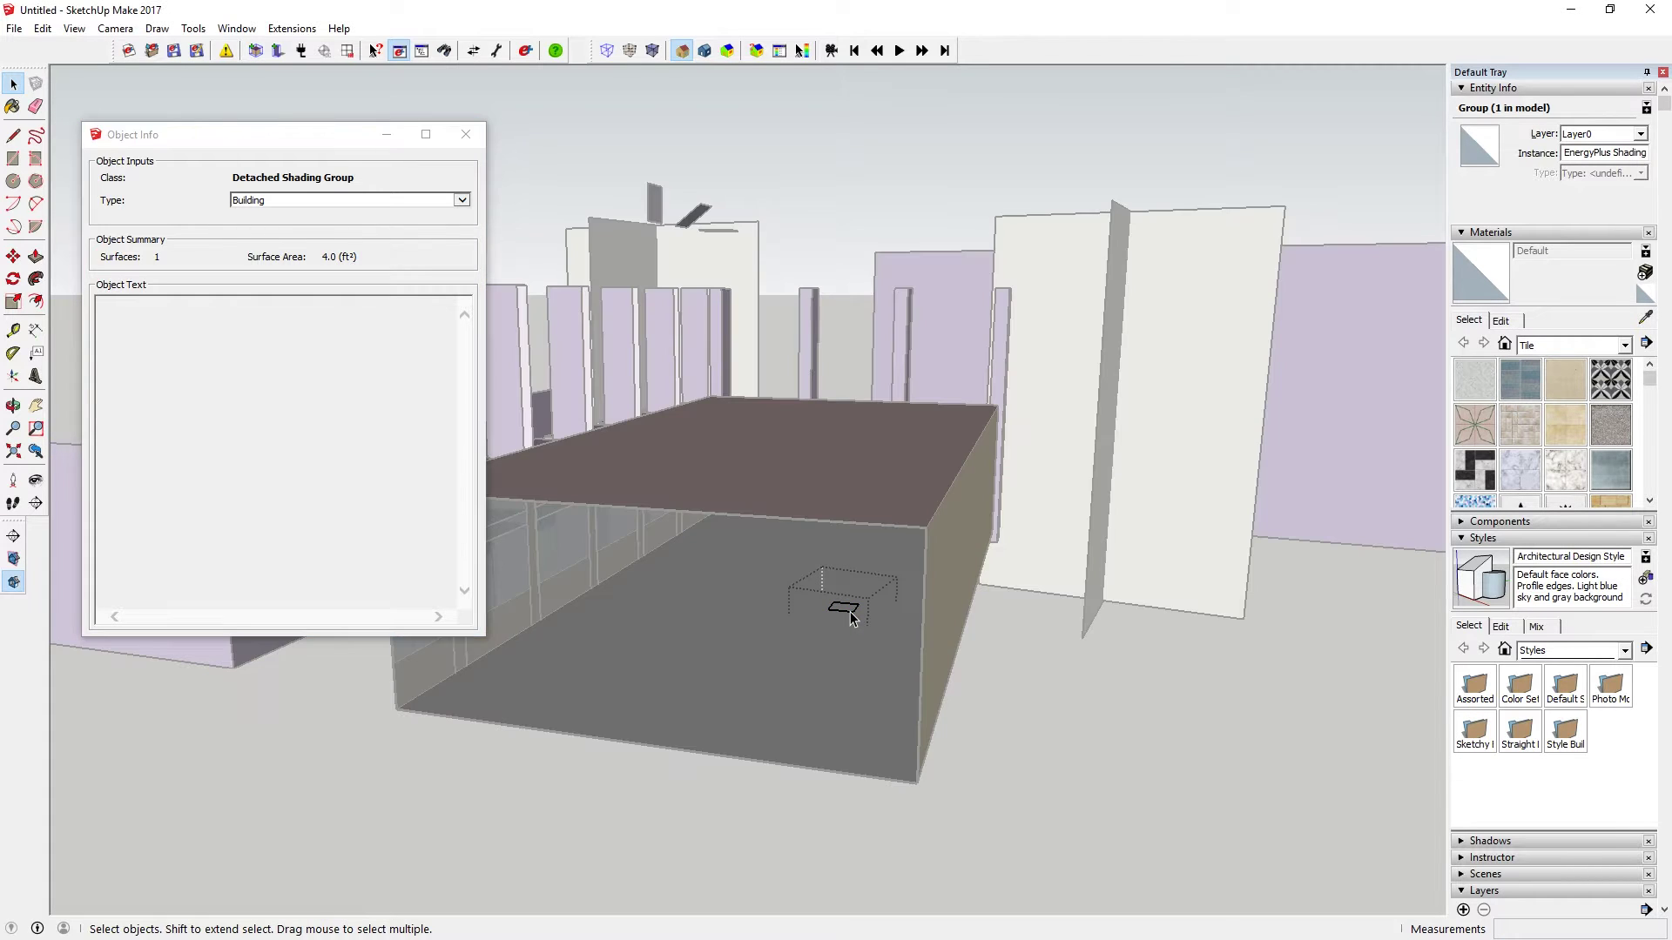
{"action": "left_click", "coordinate": [849, 615]}
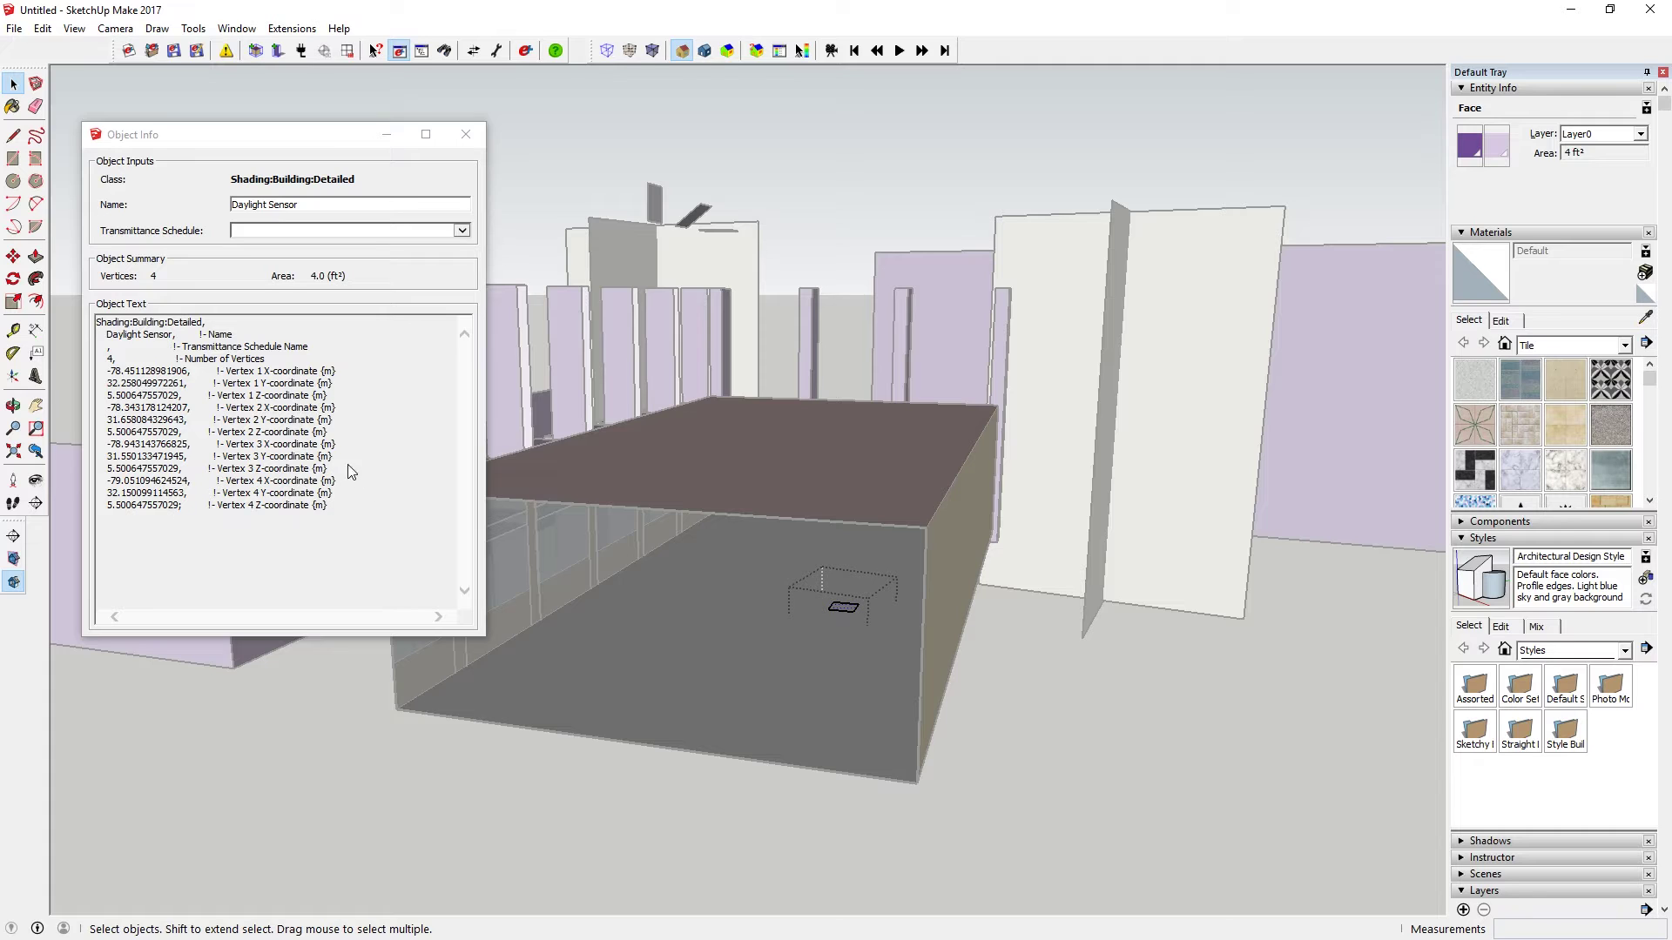
{"action": "left_click_drag", "start_coordinate": [330, 139], "coordinate": [303, 108]}
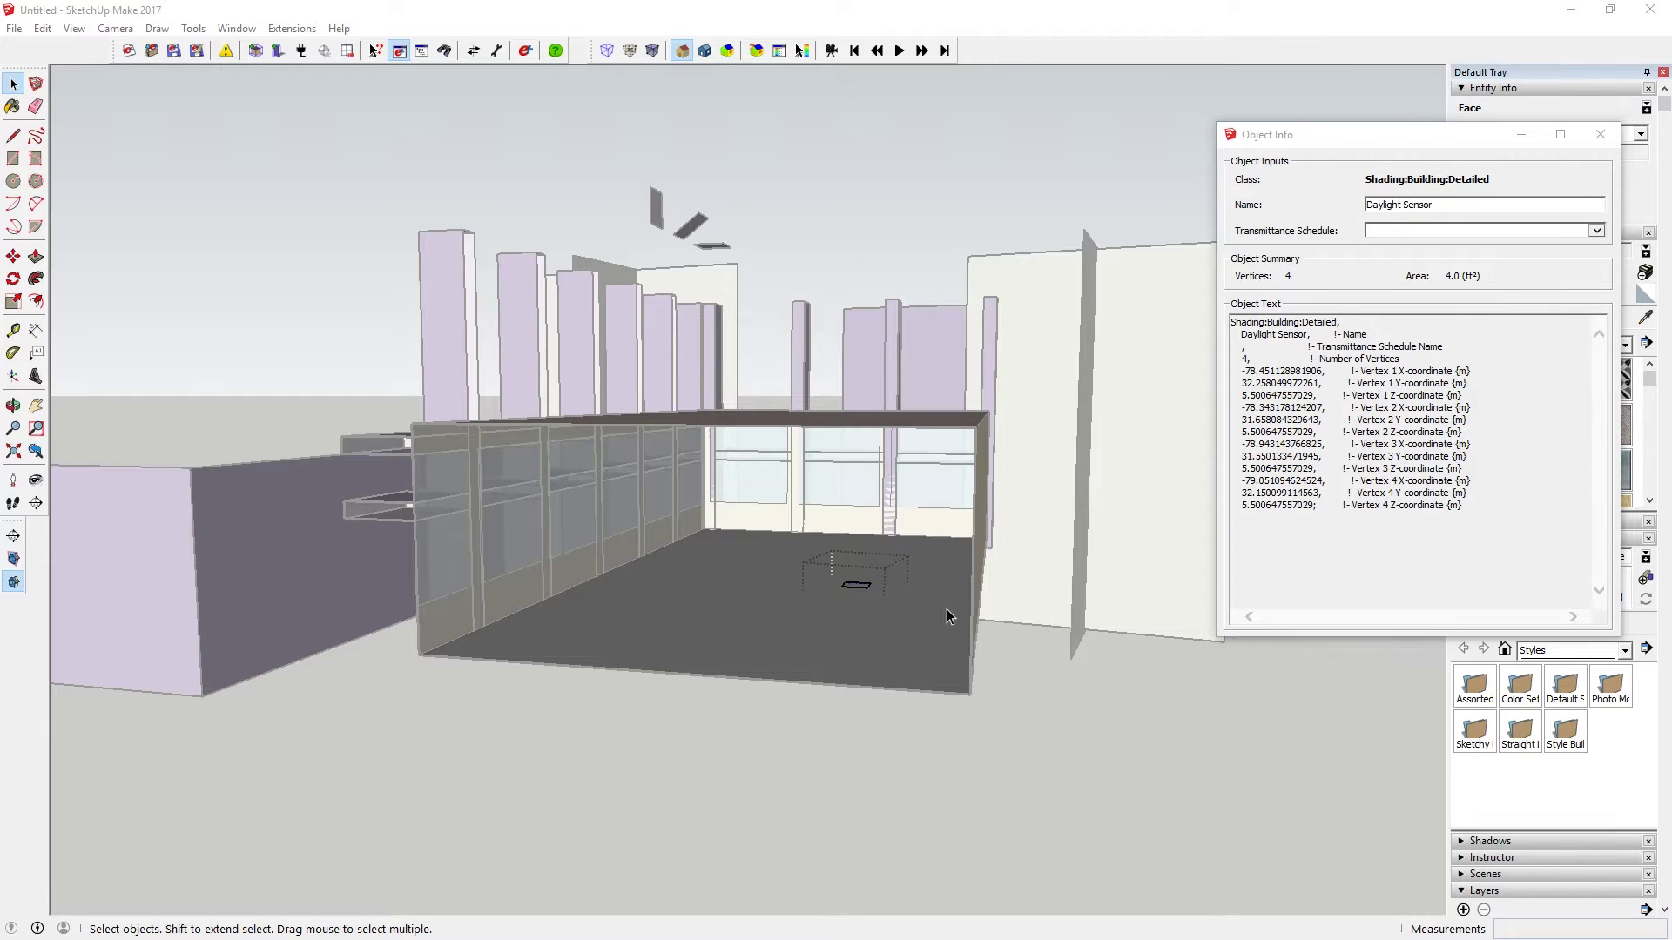
{"action": "scroll", "coordinate": [801, 564], "scroll_direction": "down", "scroll_amount": 8}
{"action": "left_click_drag", "start_coordinate": [862, 598], "coordinate": [944, 609]}
{"action": "key", "text": "space"}
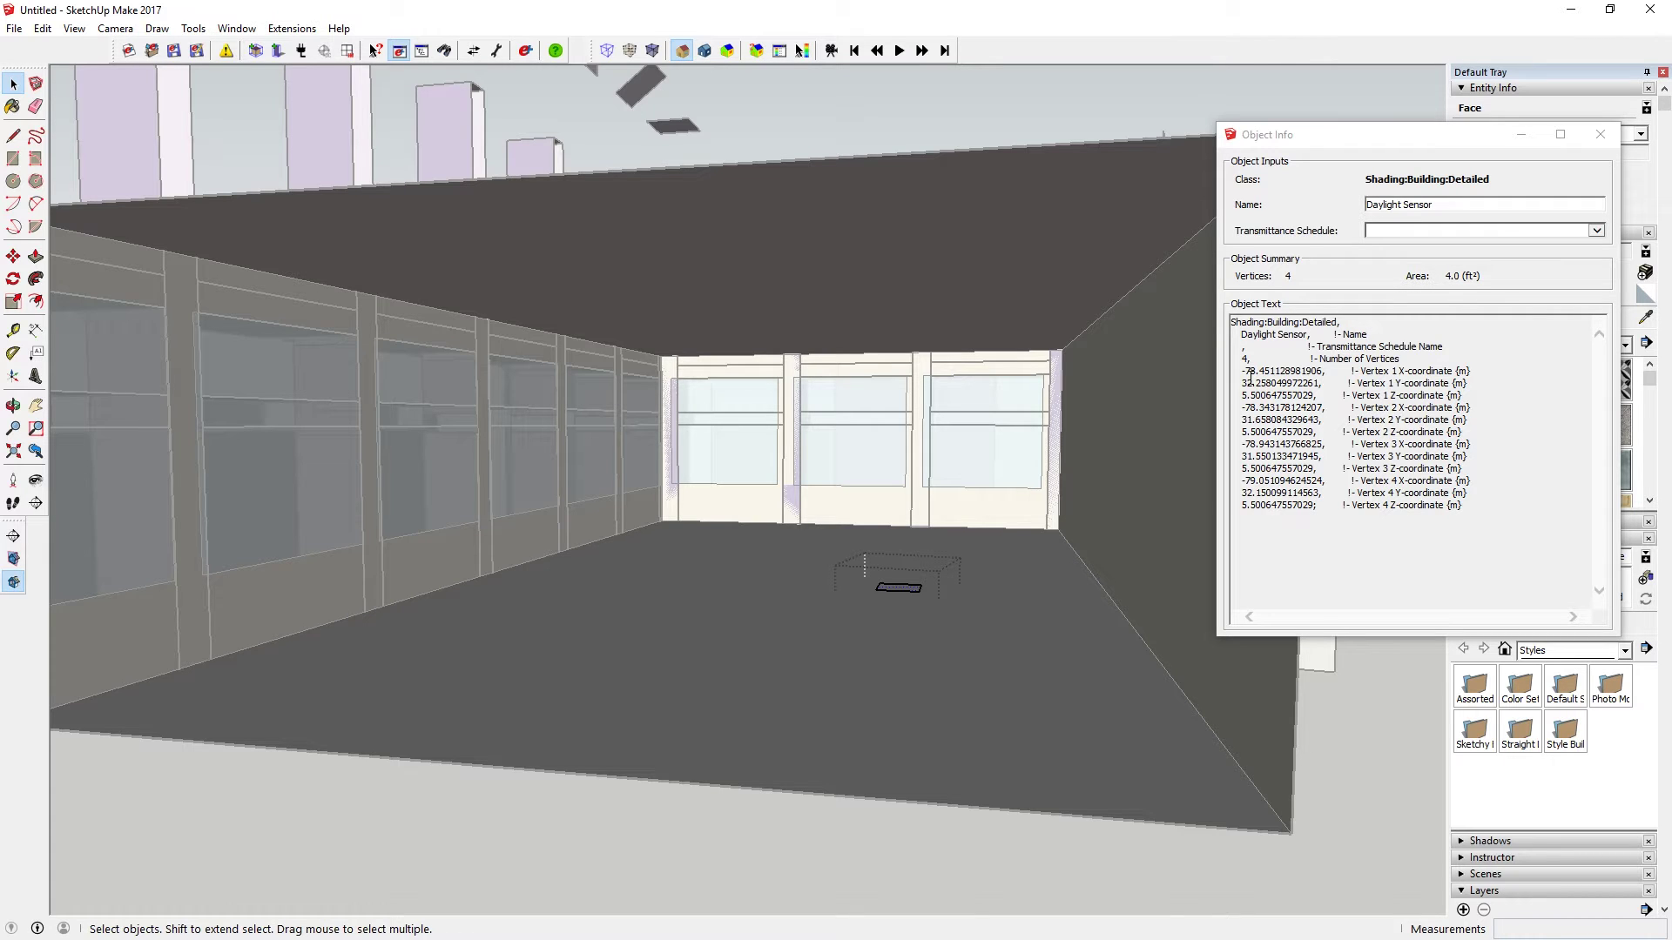
Step: Exit the sensor group so Object Info shows the Building object again
{"action": "left_click_drag", "start_coordinate": [906, 594], "coordinate": [907, 629]}
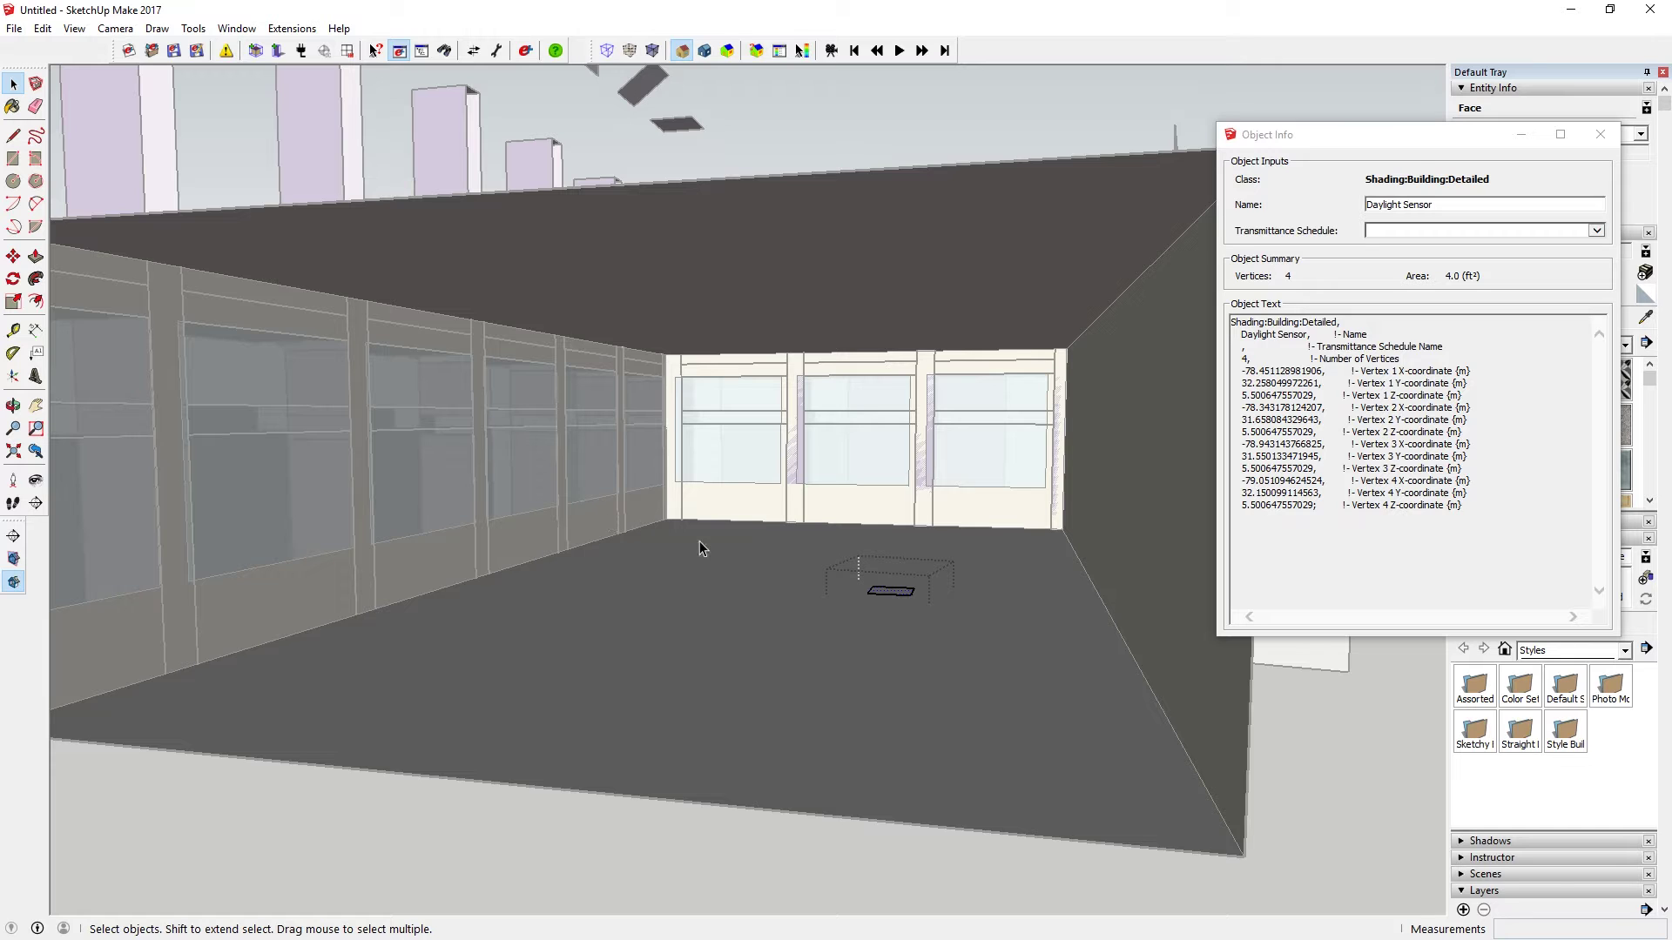
{"action": "left_click", "coordinate": [621, 597]}
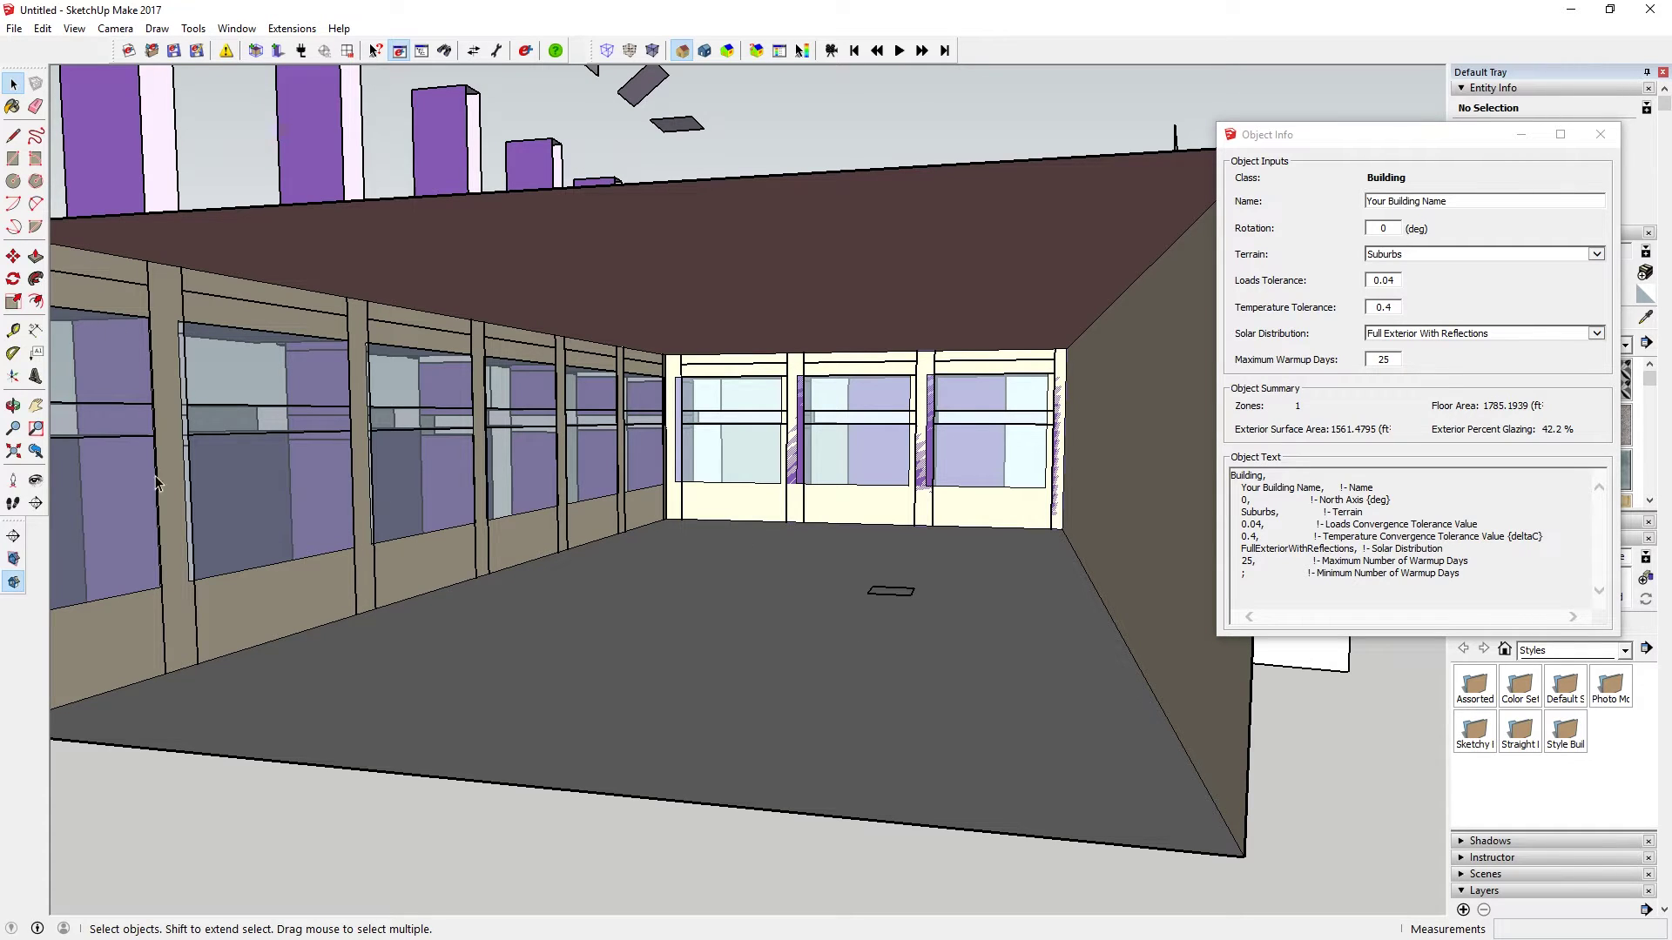
Step: Select the sensor group and move it nearer the left wall
{"action": "left_click", "coordinate": [897, 598]}
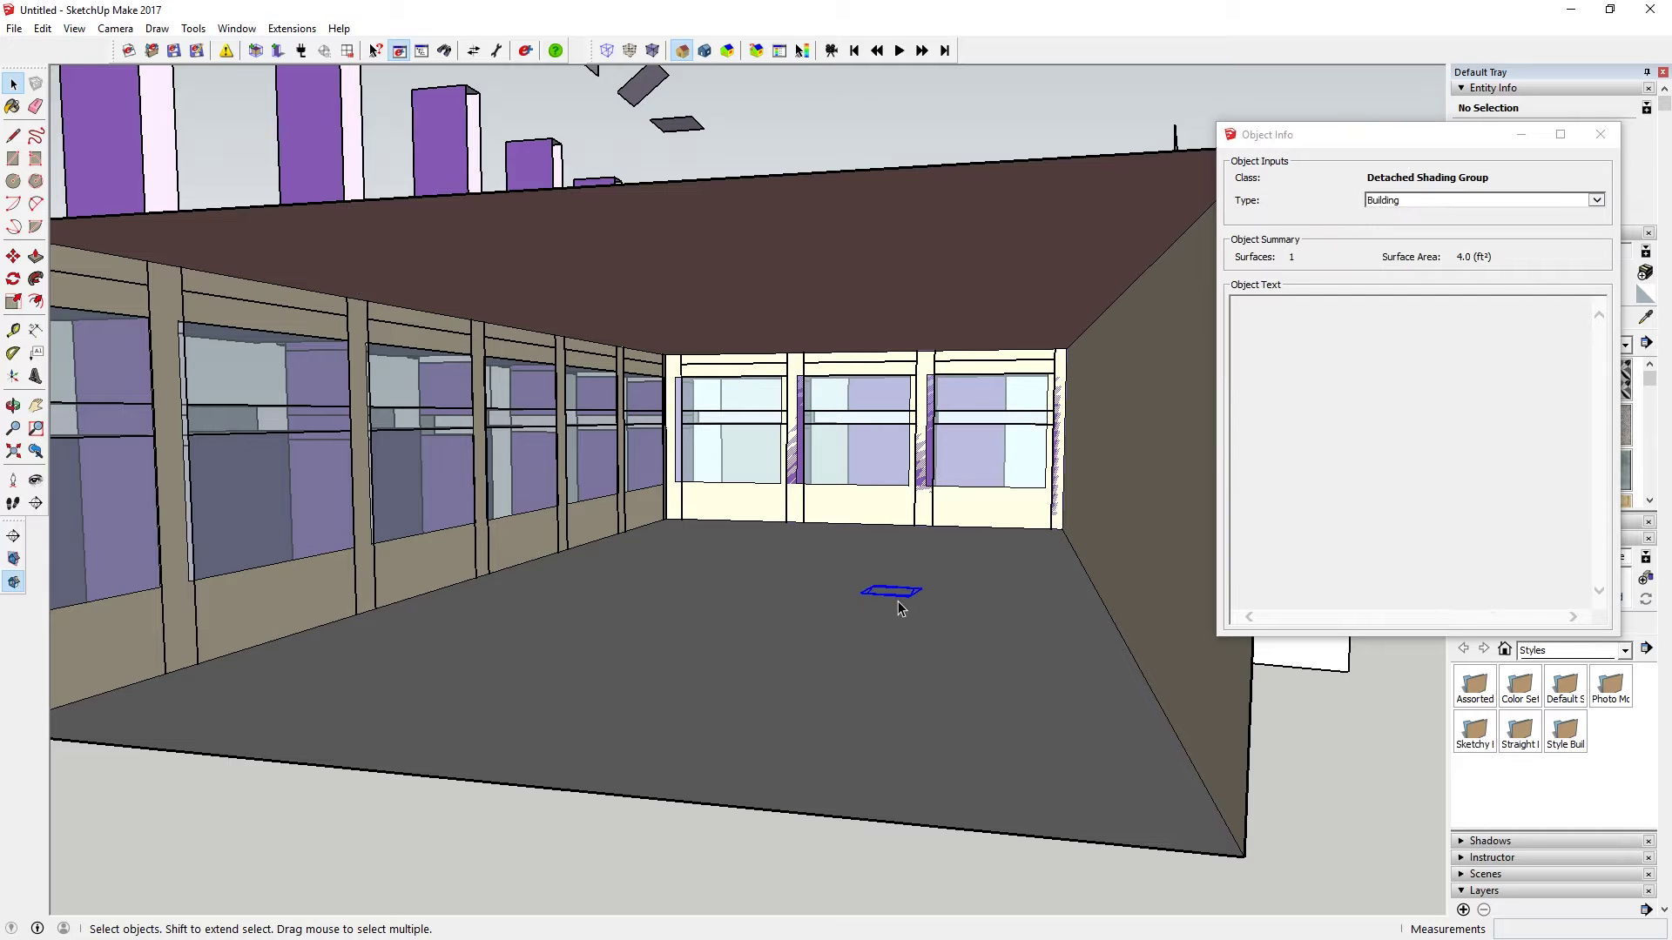
{"action": "key", "text": "q"}
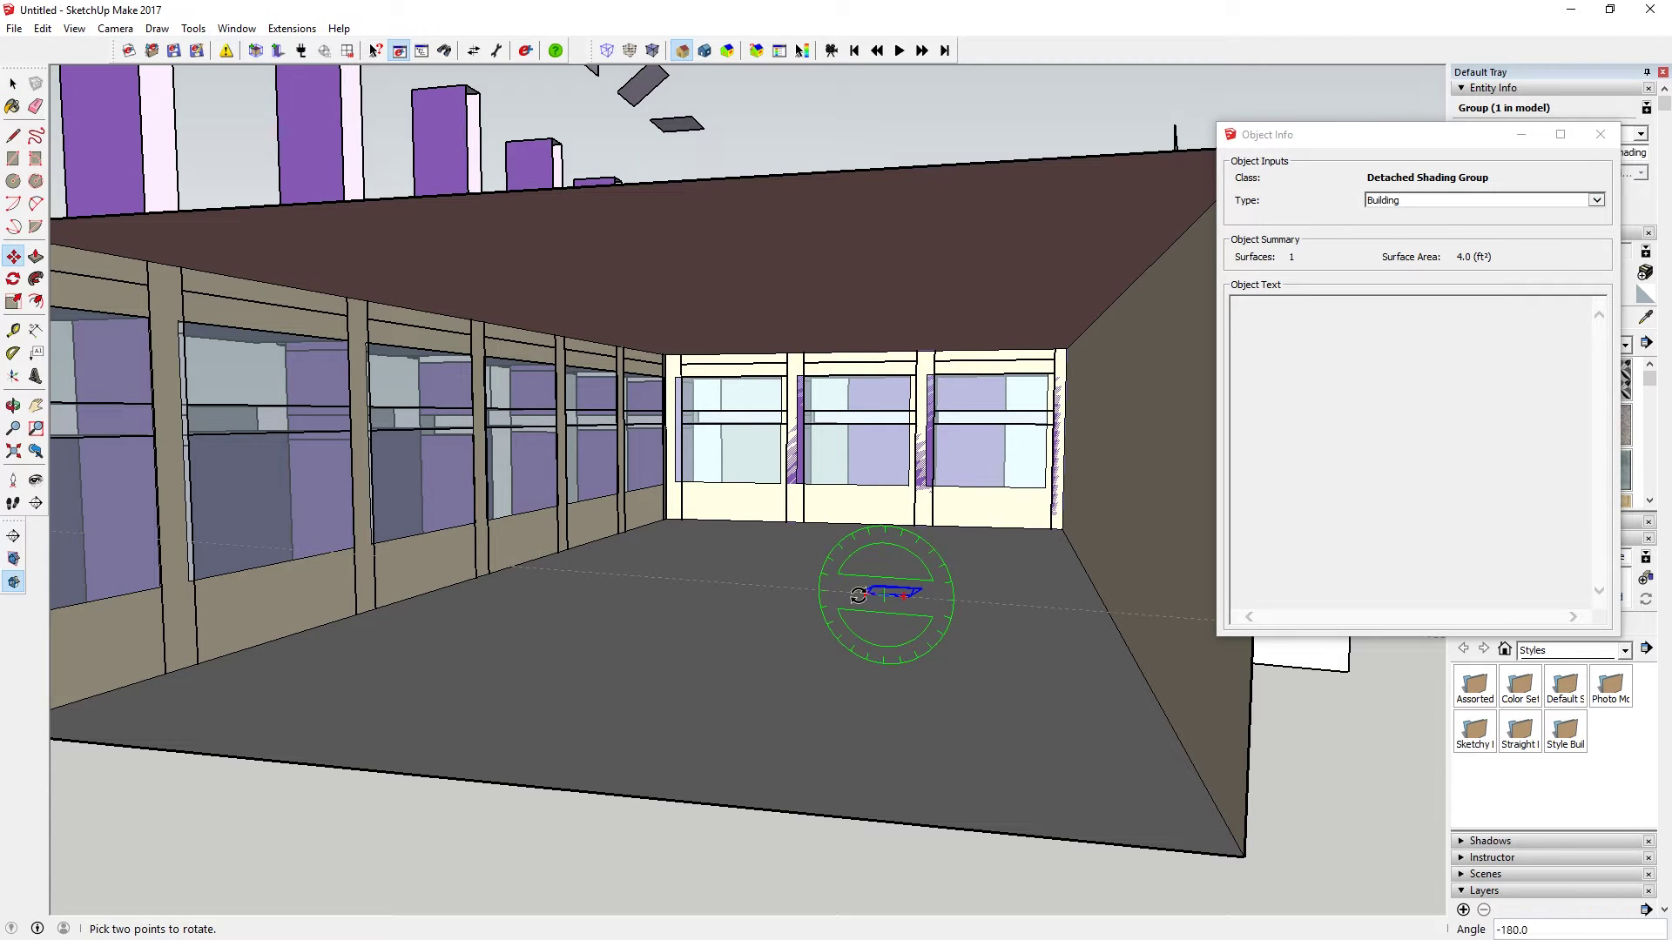
{"action": "key", "text": "space"}
{"action": "key", "text": "q"}
{"action": "key", "text": "m"}
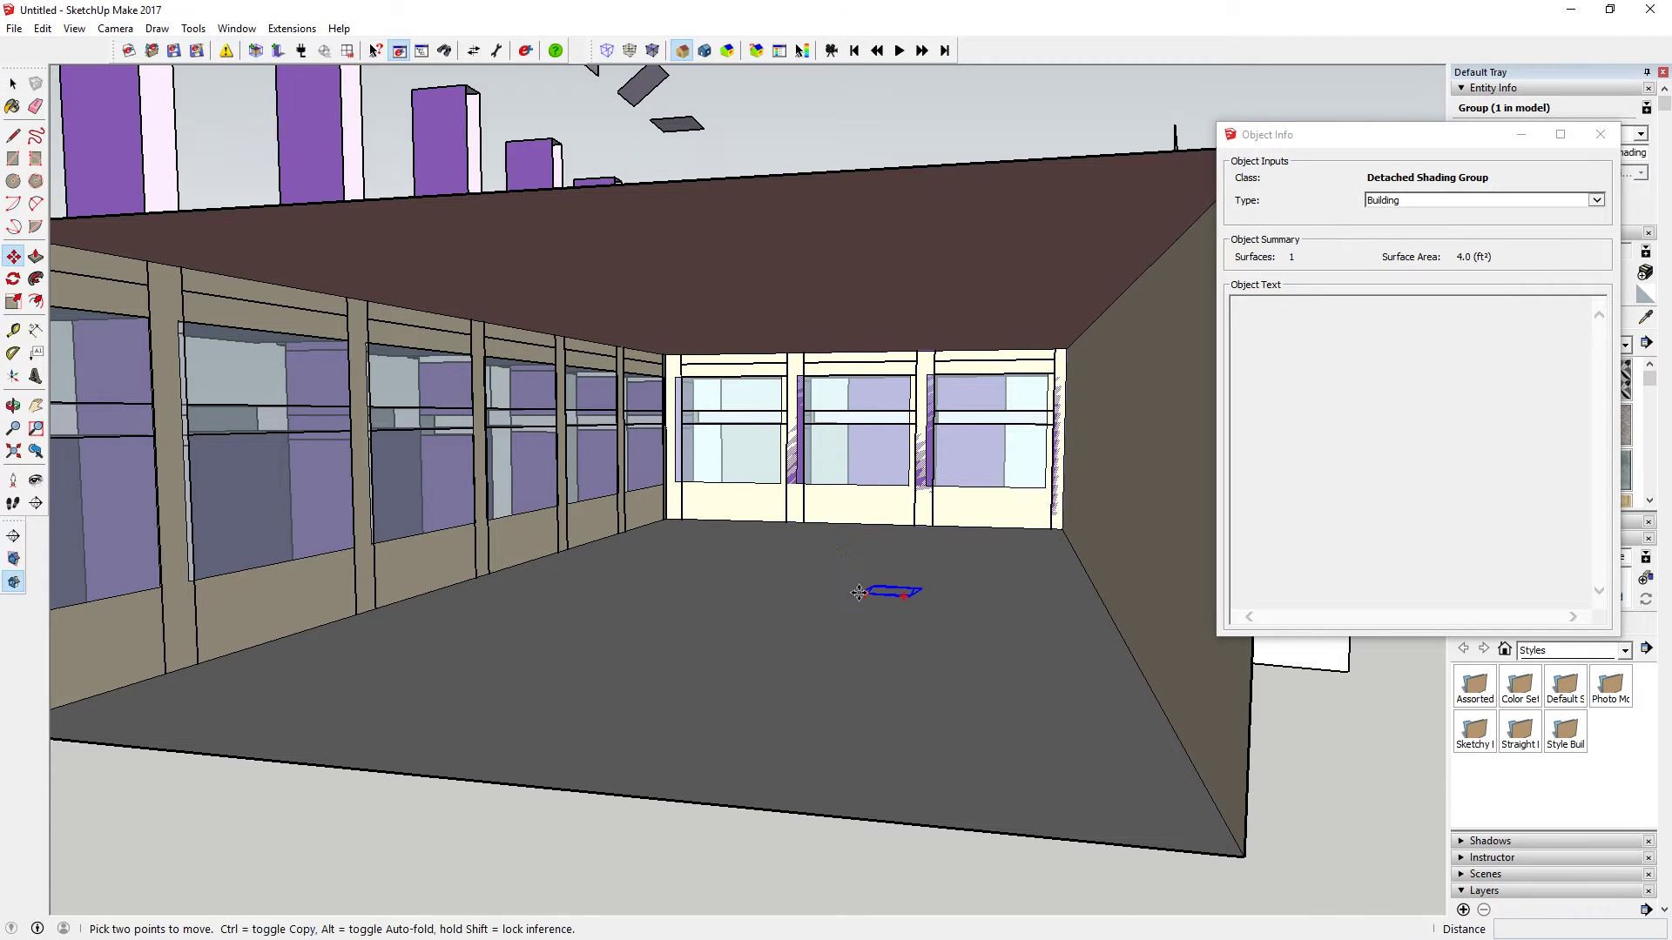
{"action": "left_click", "coordinate": [861, 594]}
{"action": "left_click", "coordinate": [536, 575]}
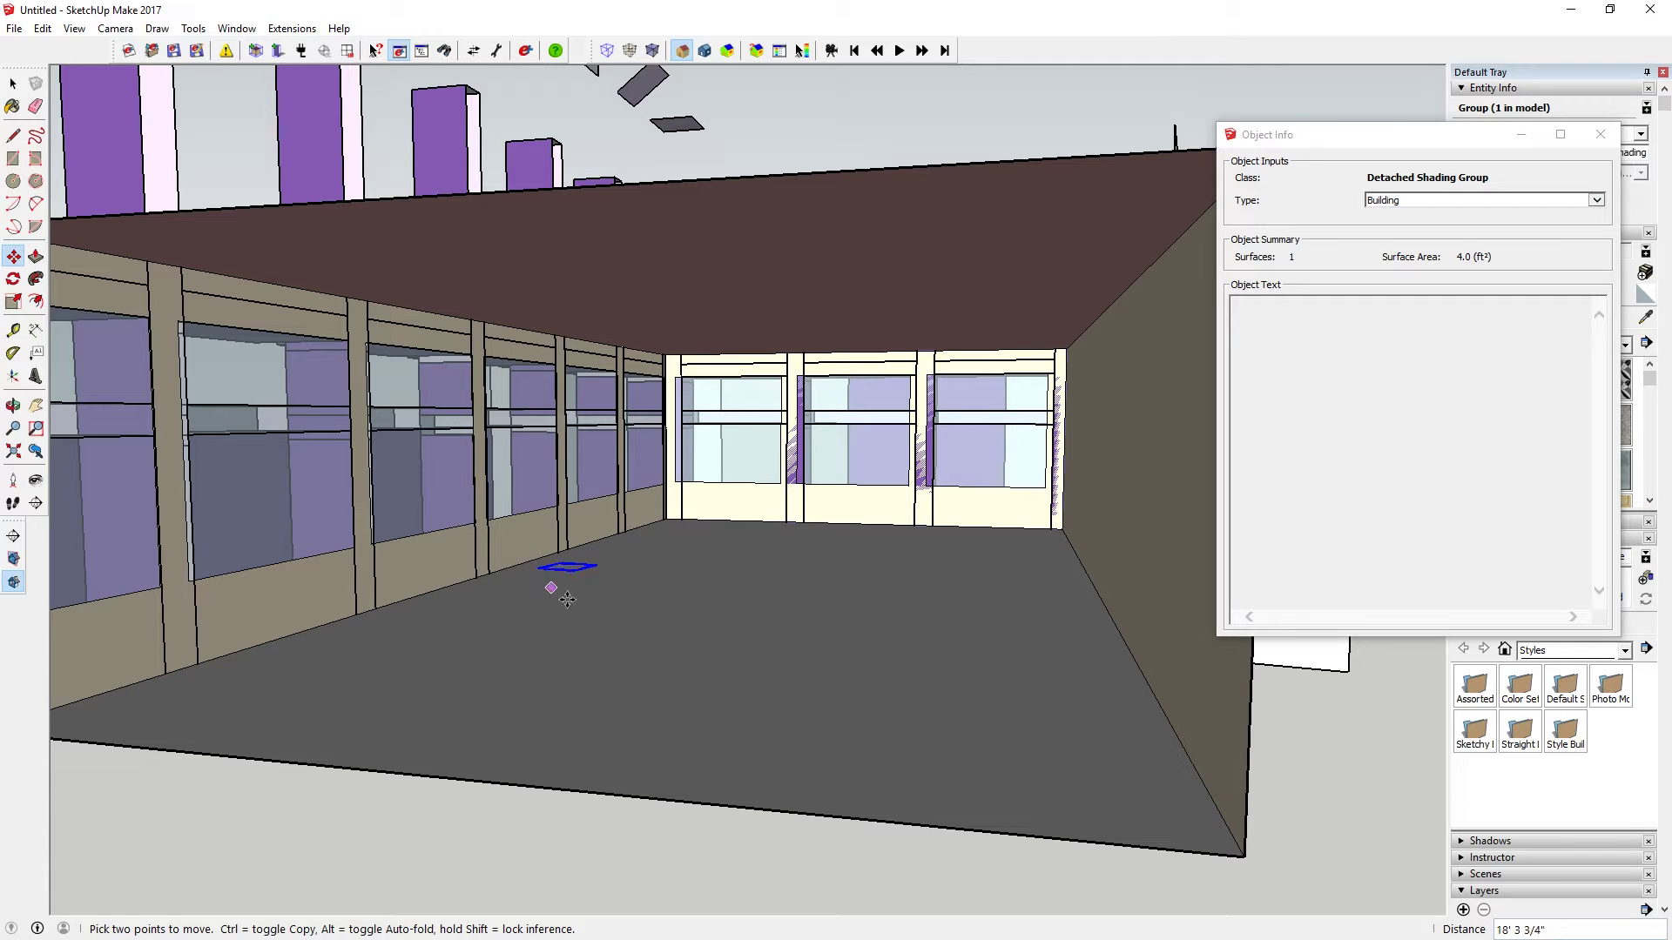
{"action": "key", "text": "space"}
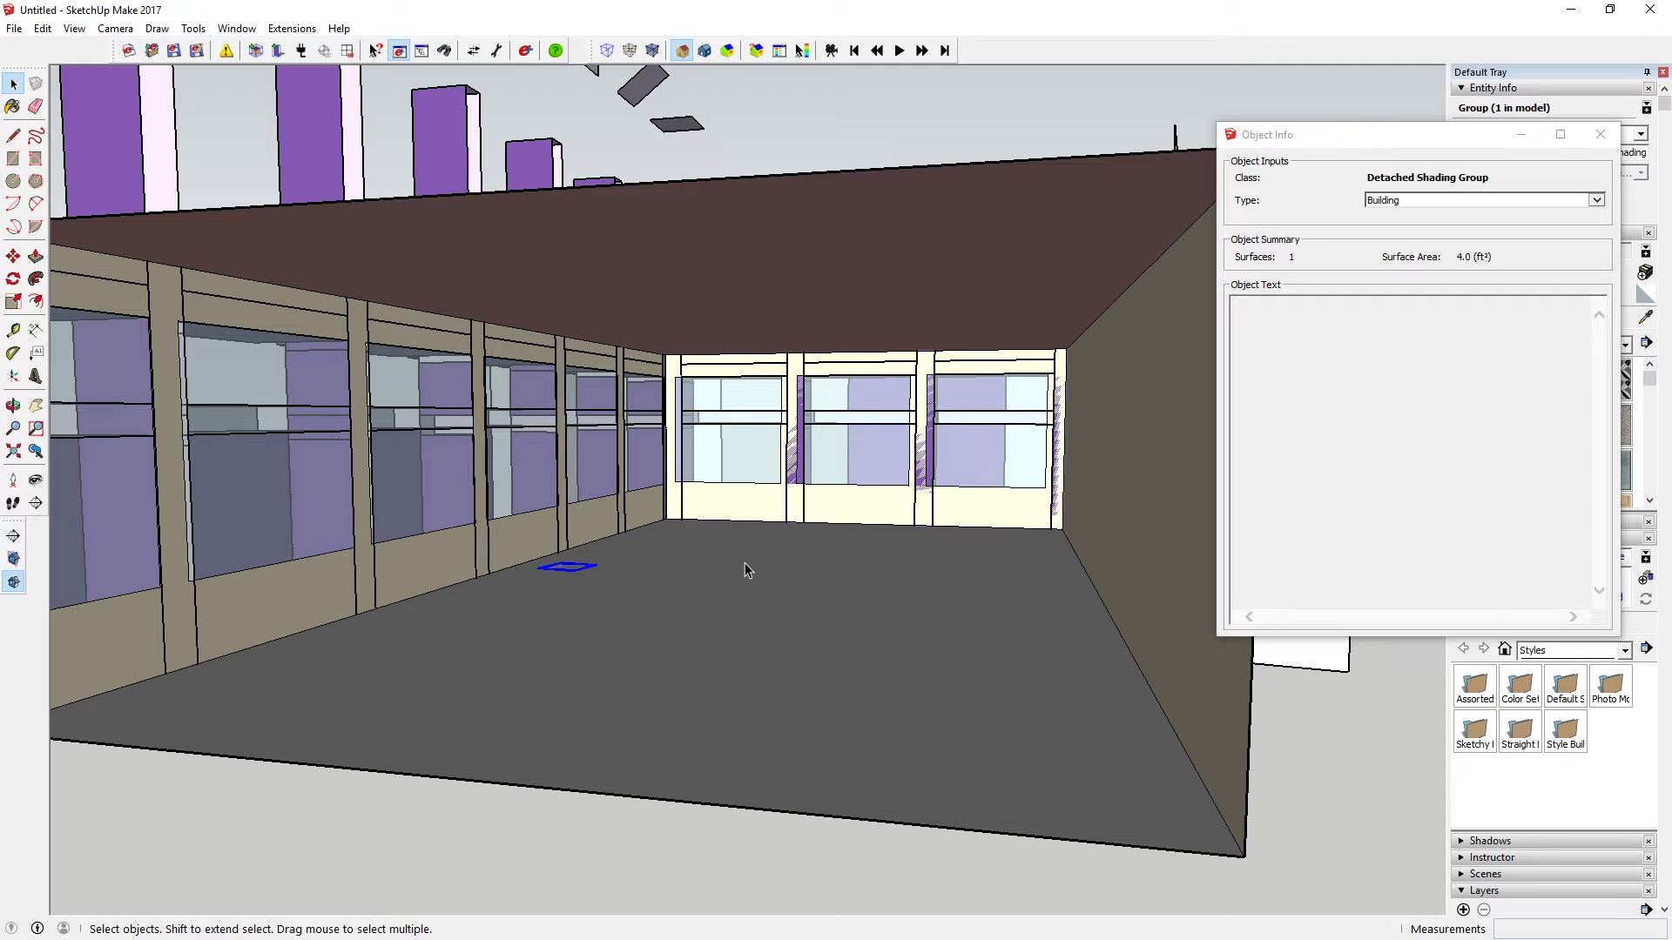
Step: Move the sensor group onto the floor and into the floor's front-right corner
{"action": "key", "text": "o"}
{"action": "mouse_move", "coordinate": [690, 567]}
{"action": "left_mouse_down"}
{"action": "mouse_move", "coordinate": [671, 578]}
{"action": "mouse_move", "coordinate": [685, 556]}
{"action": "mouse_move", "coordinate": [684, 585]}
{"action": "left_mouse_up"}
{"action": "key", "text": "space"}
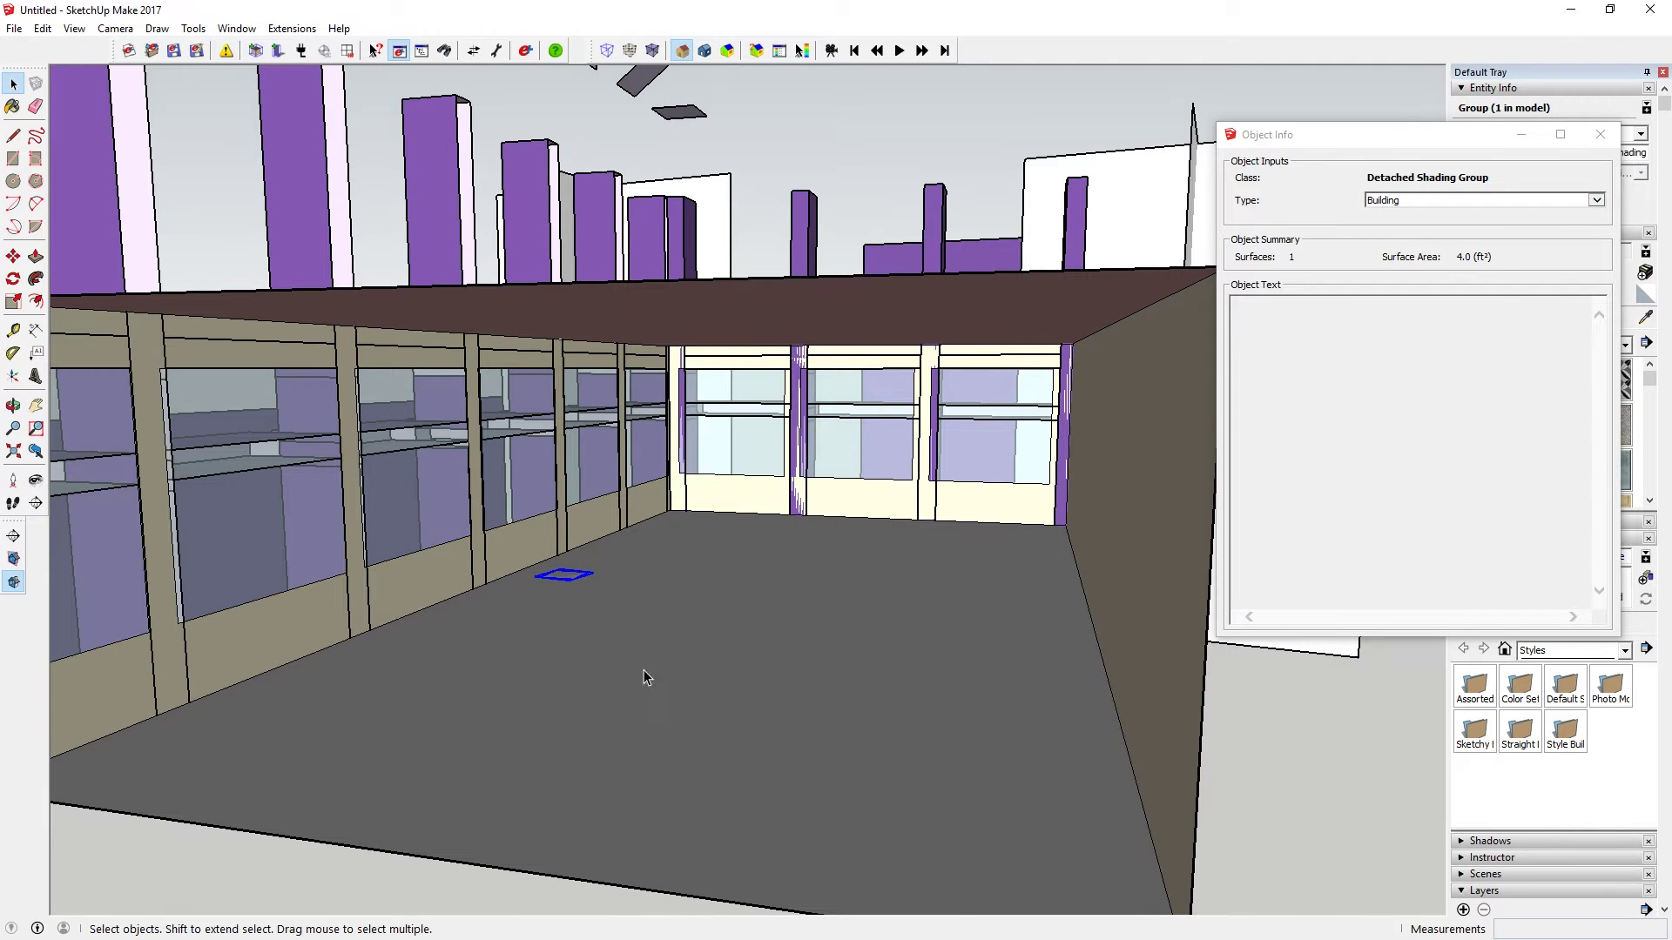
{"action": "left_click_drag", "start_coordinate": [572, 591], "coordinate": [575, 586]}
{"action": "key", "text": "m"}
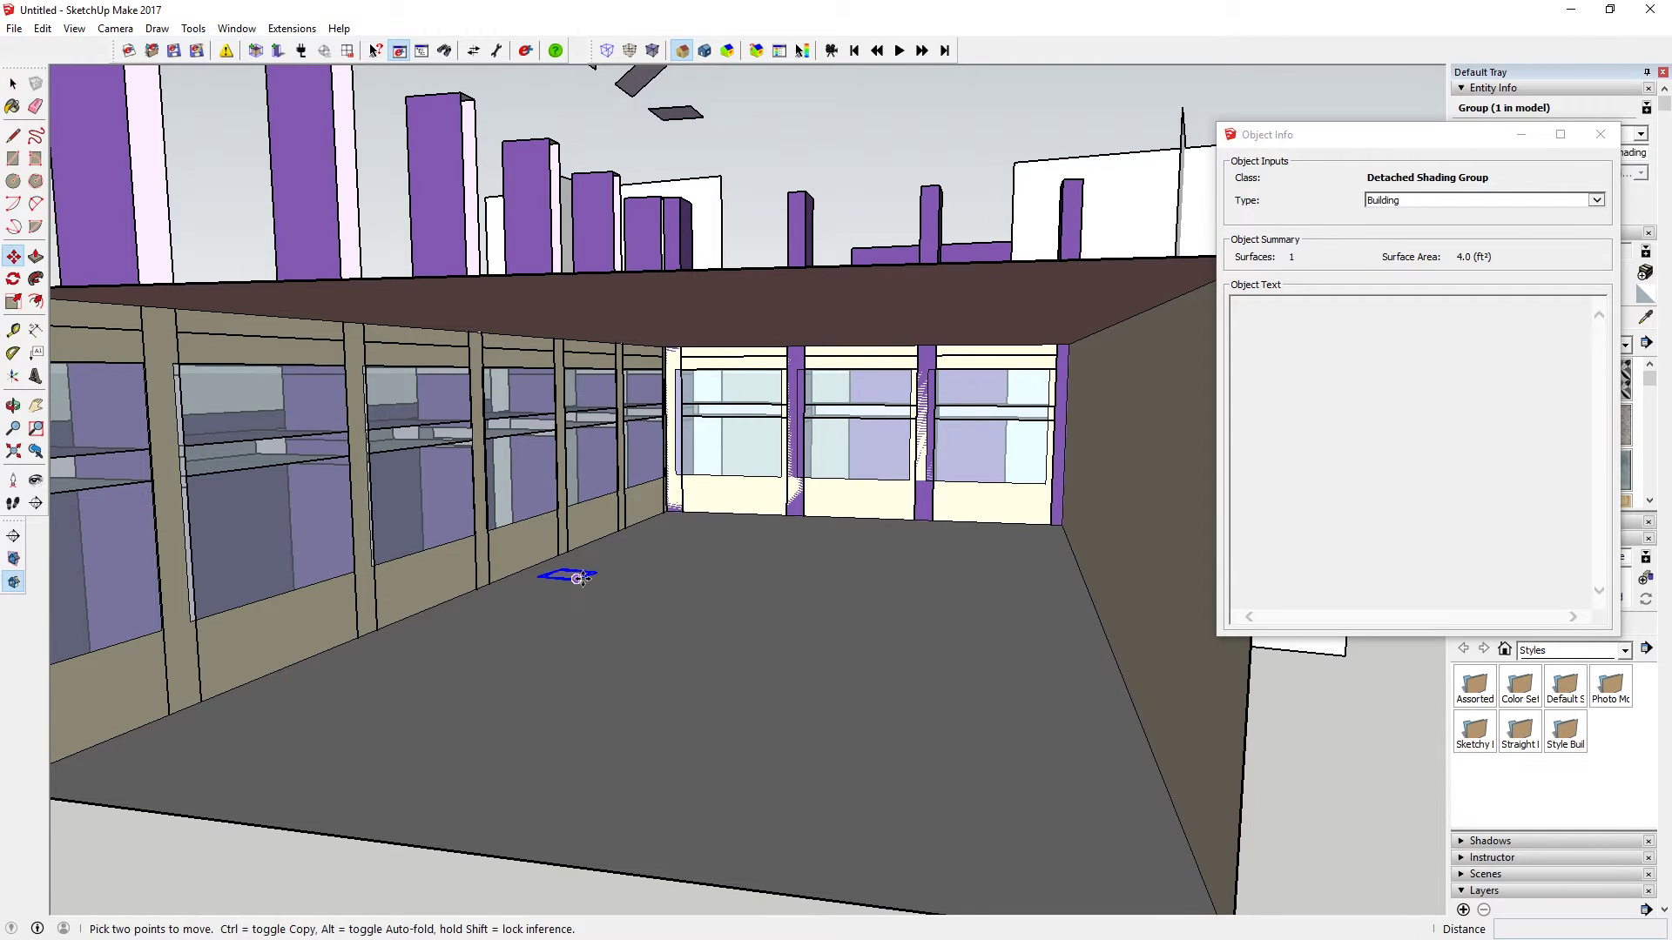
{"action": "left_click", "coordinate": [583, 579]}
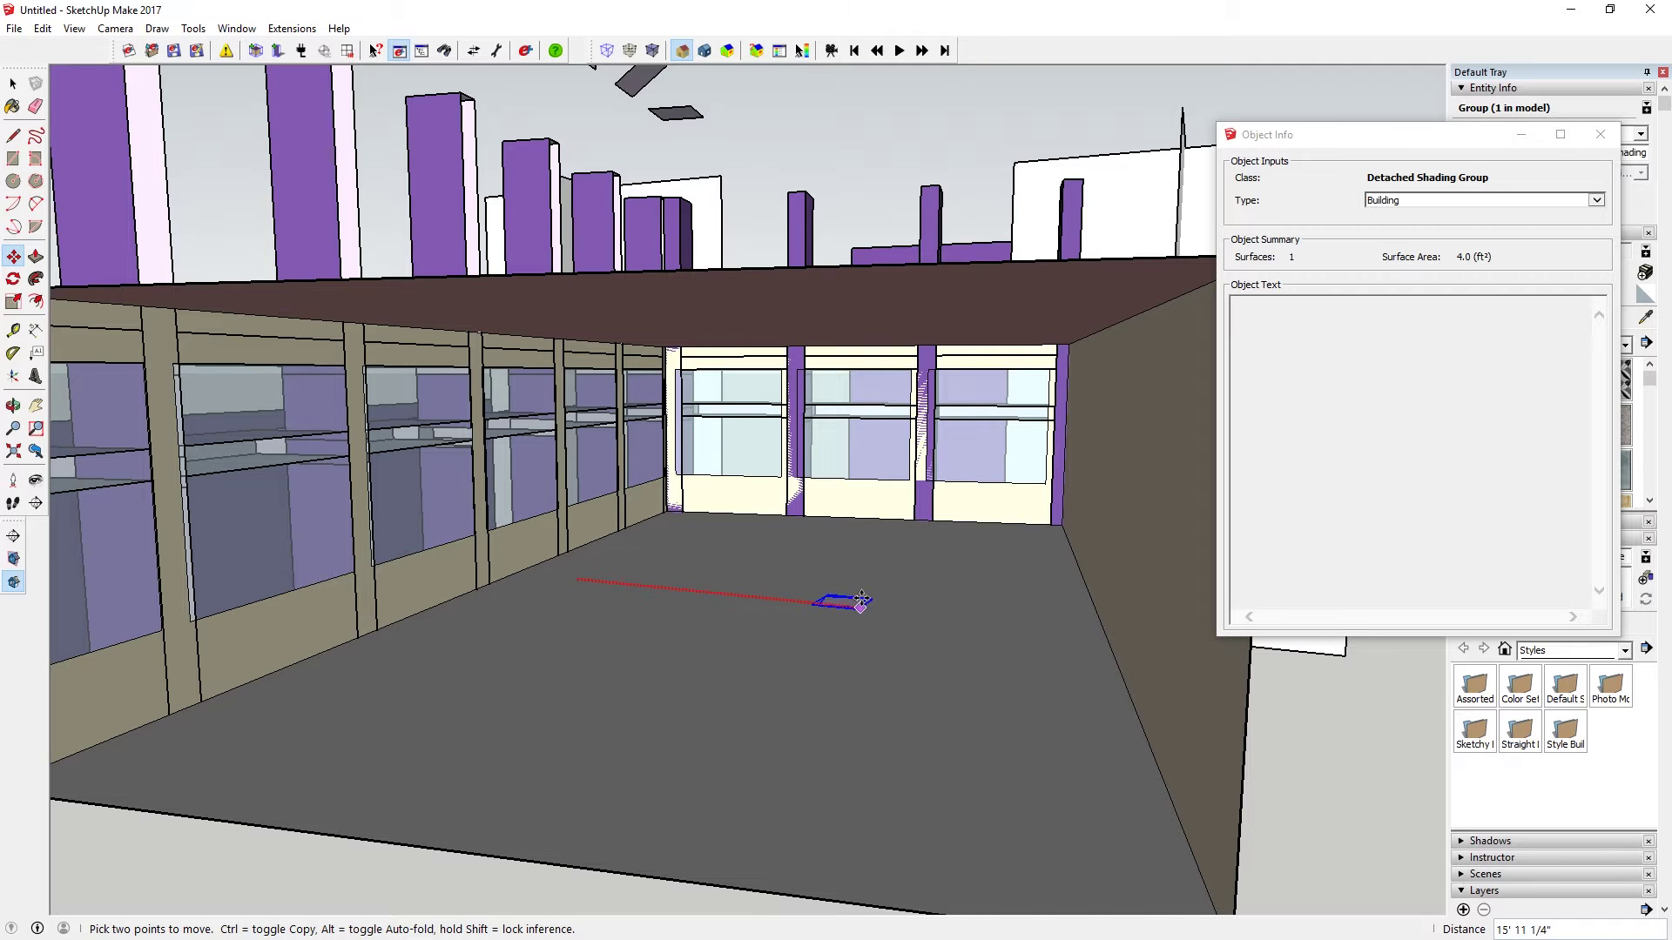
{"action": "left_click", "coordinate": [1106, 633]}
{"action": "left_click_drag", "start_coordinate": [1101, 634], "coordinate": [1017, 552]}
{"action": "key", "text": "space"}
{"action": "scroll", "coordinate": [1017, 552], "scroll_direction": "down", "scroll_amount": 3}
{"action": "key", "text": "m"}
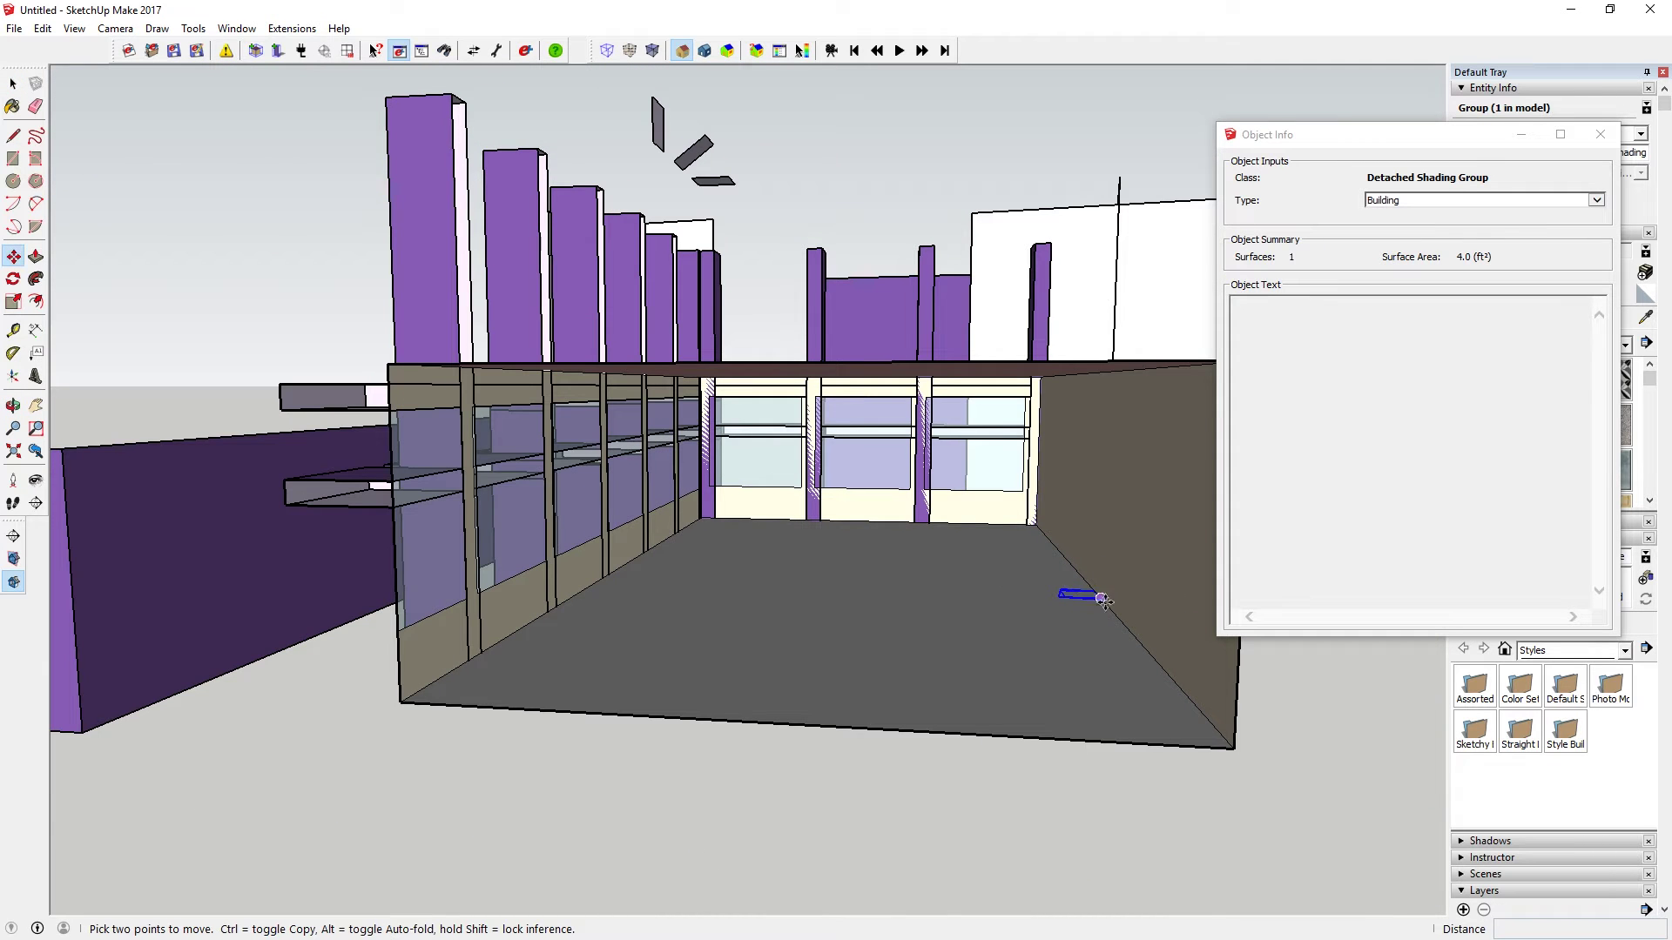
{"action": "left_click", "coordinate": [1102, 600]}
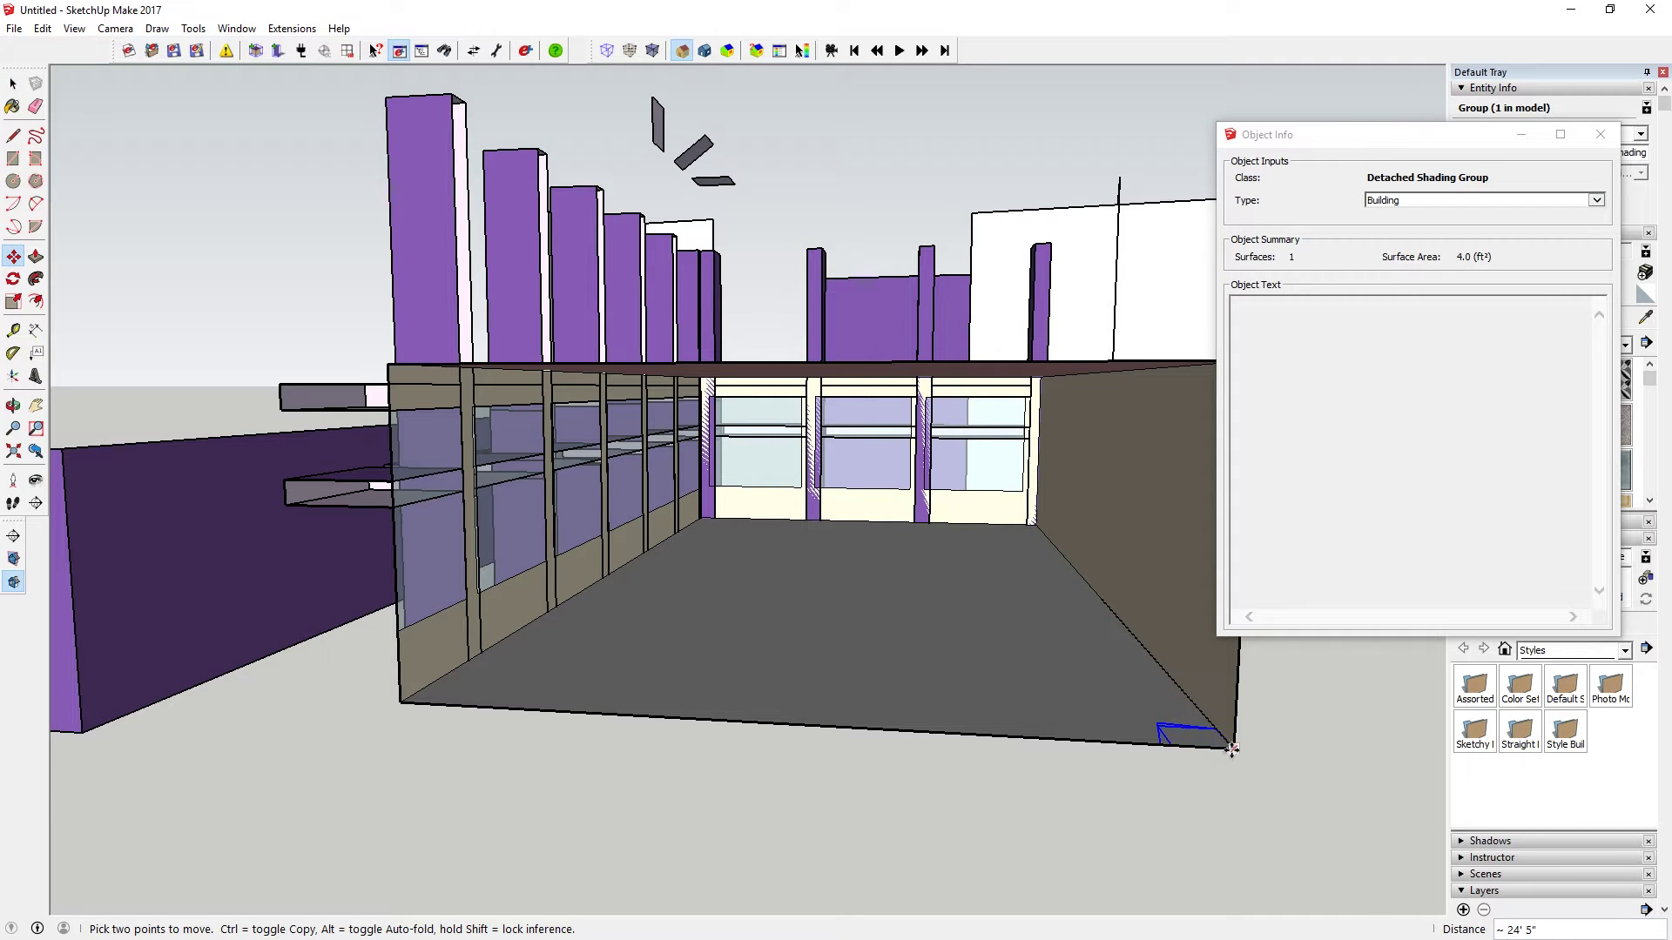
{"action": "left_click", "coordinate": [1231, 747]}
Step: Orbit to a level frontal view and open the Save EnergyPlus Input File dialog
{"action": "key", "text": "space"}
{"action": "mouse_move", "coordinate": [992, 634]}
{"action": "left_mouse_down"}
{"action": "mouse_move", "coordinate": [1001, 661]}
{"action": "mouse_move", "coordinate": [1045, 660]}
{"action": "mouse_move", "coordinate": [996, 646]}
{"action": "left_mouse_up"}
{"action": "key", "text": "space"}
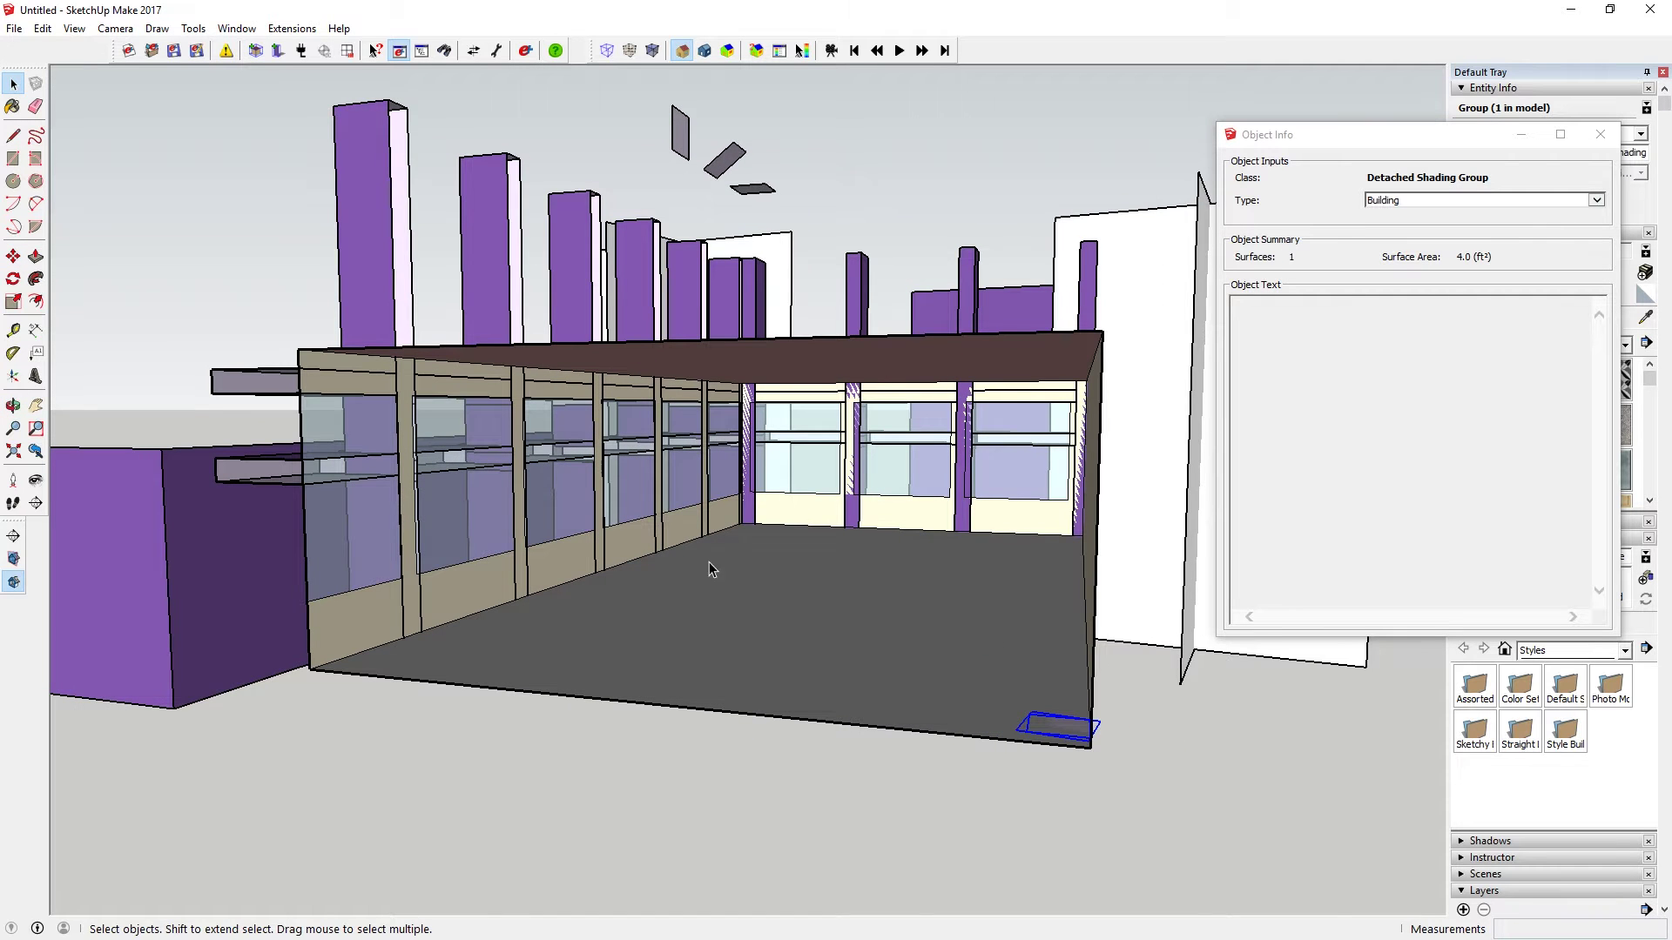
{"action": "key", "text": "o"}
{"action": "left_click_drag", "start_coordinate": [869, 620], "coordinate": [896, 646]}
{"action": "key", "text": "space"}
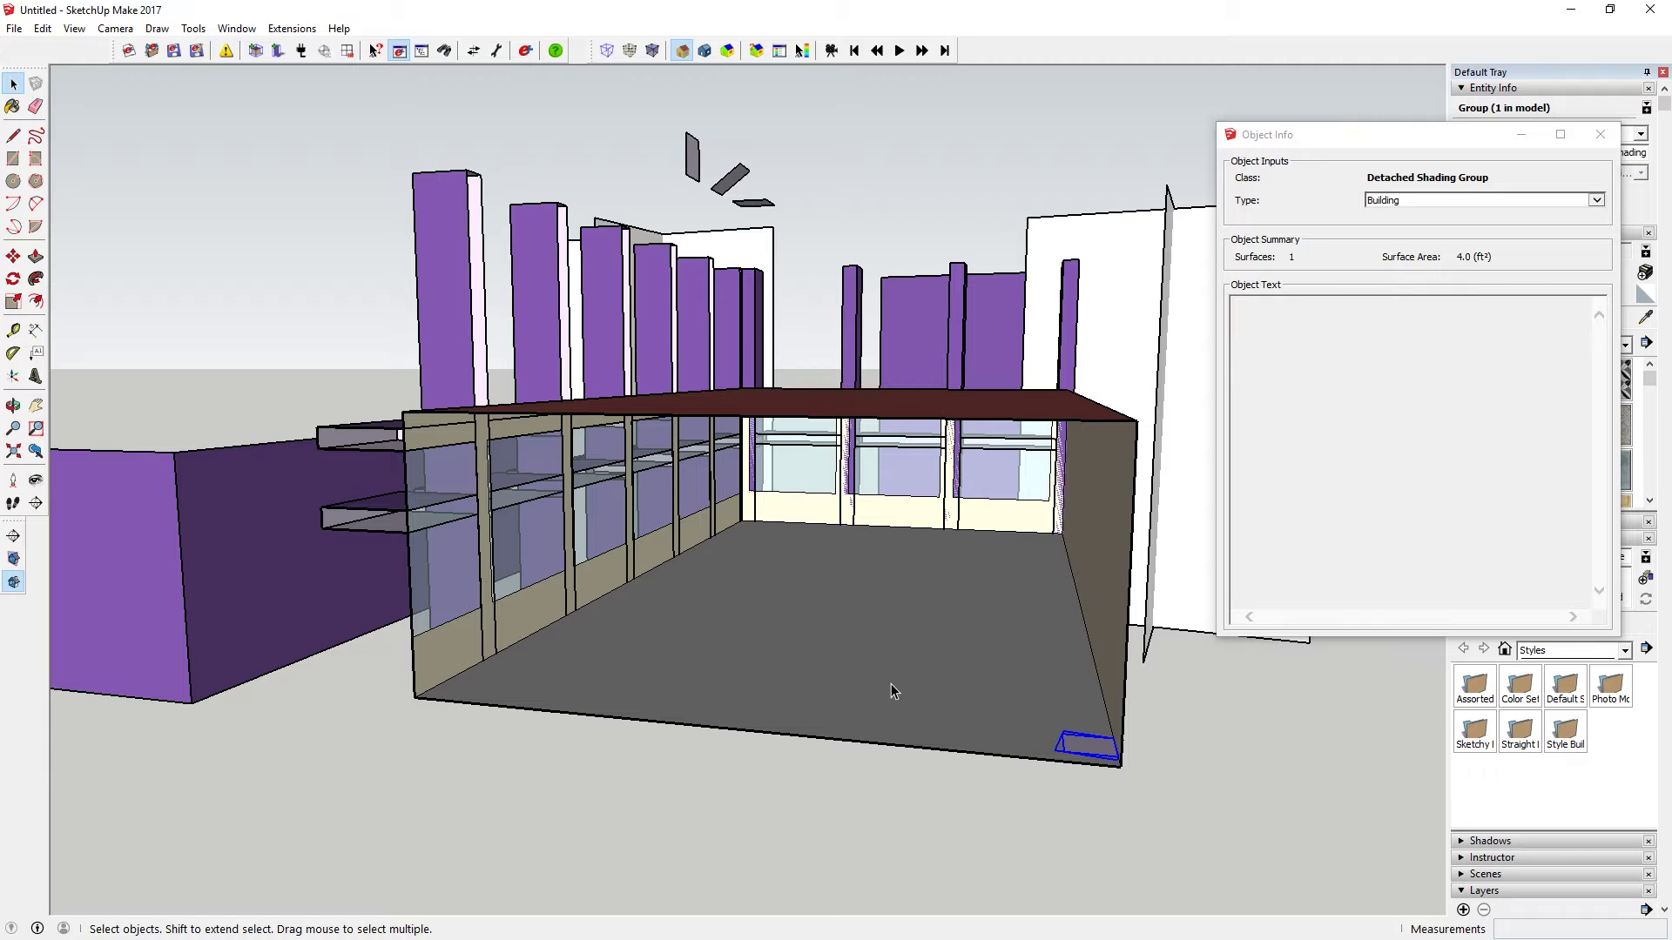
{"action": "left_click_drag", "start_coordinate": [997, 740], "coordinate": [1108, 740]}
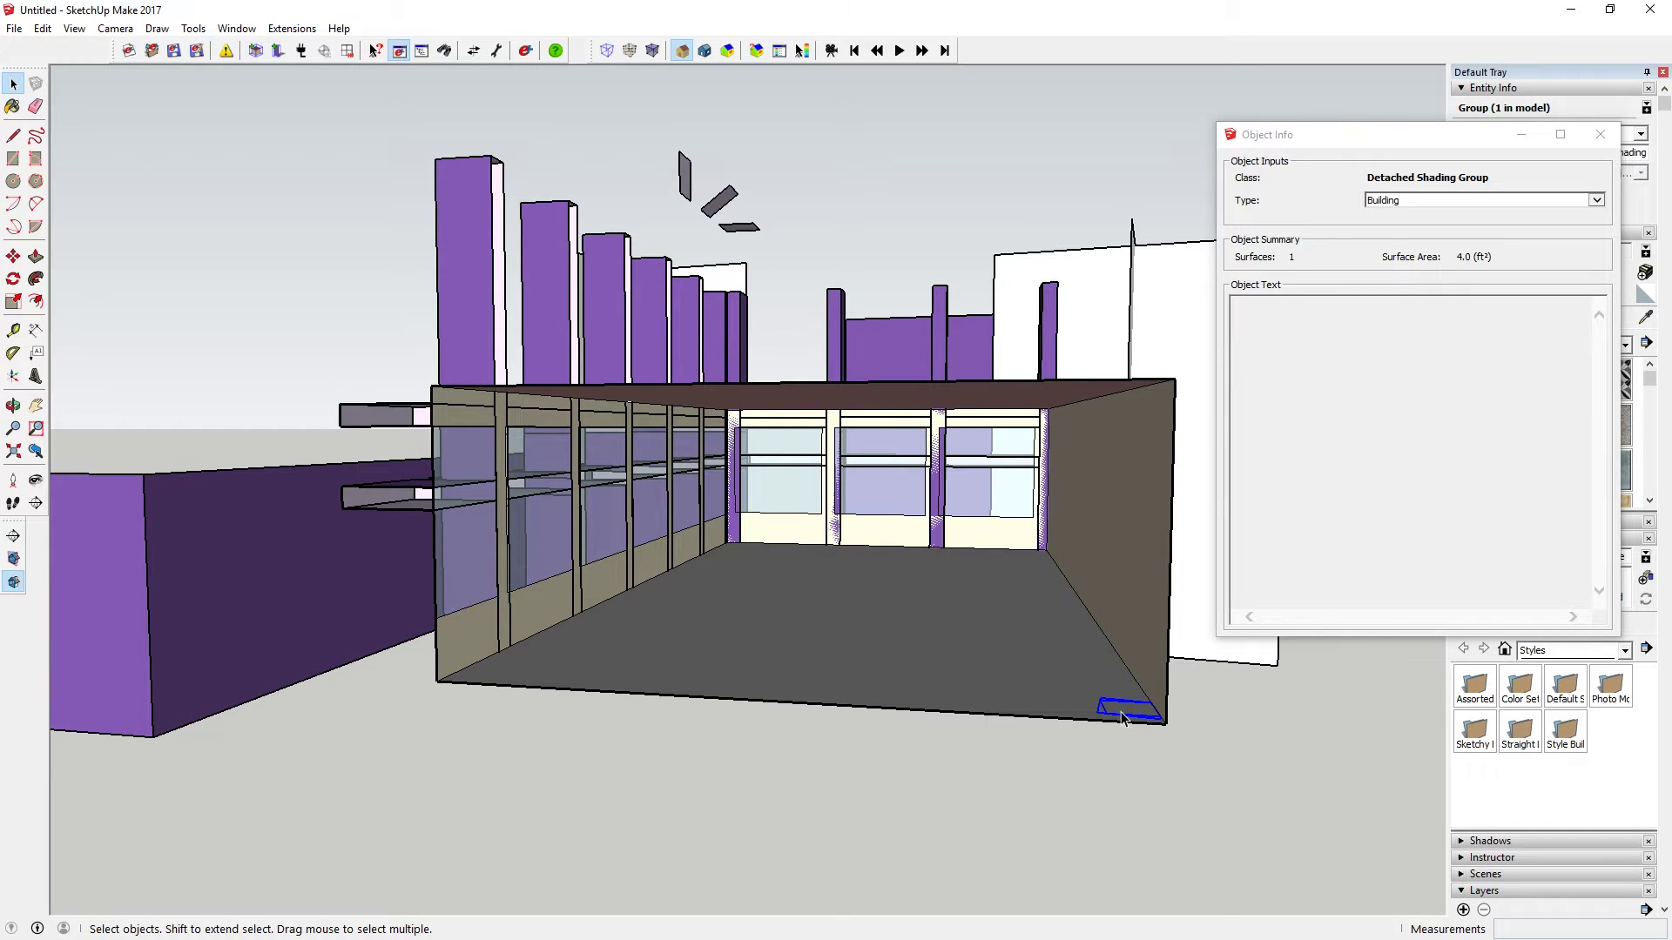
{"action": "left_click", "coordinate": [198, 53]}
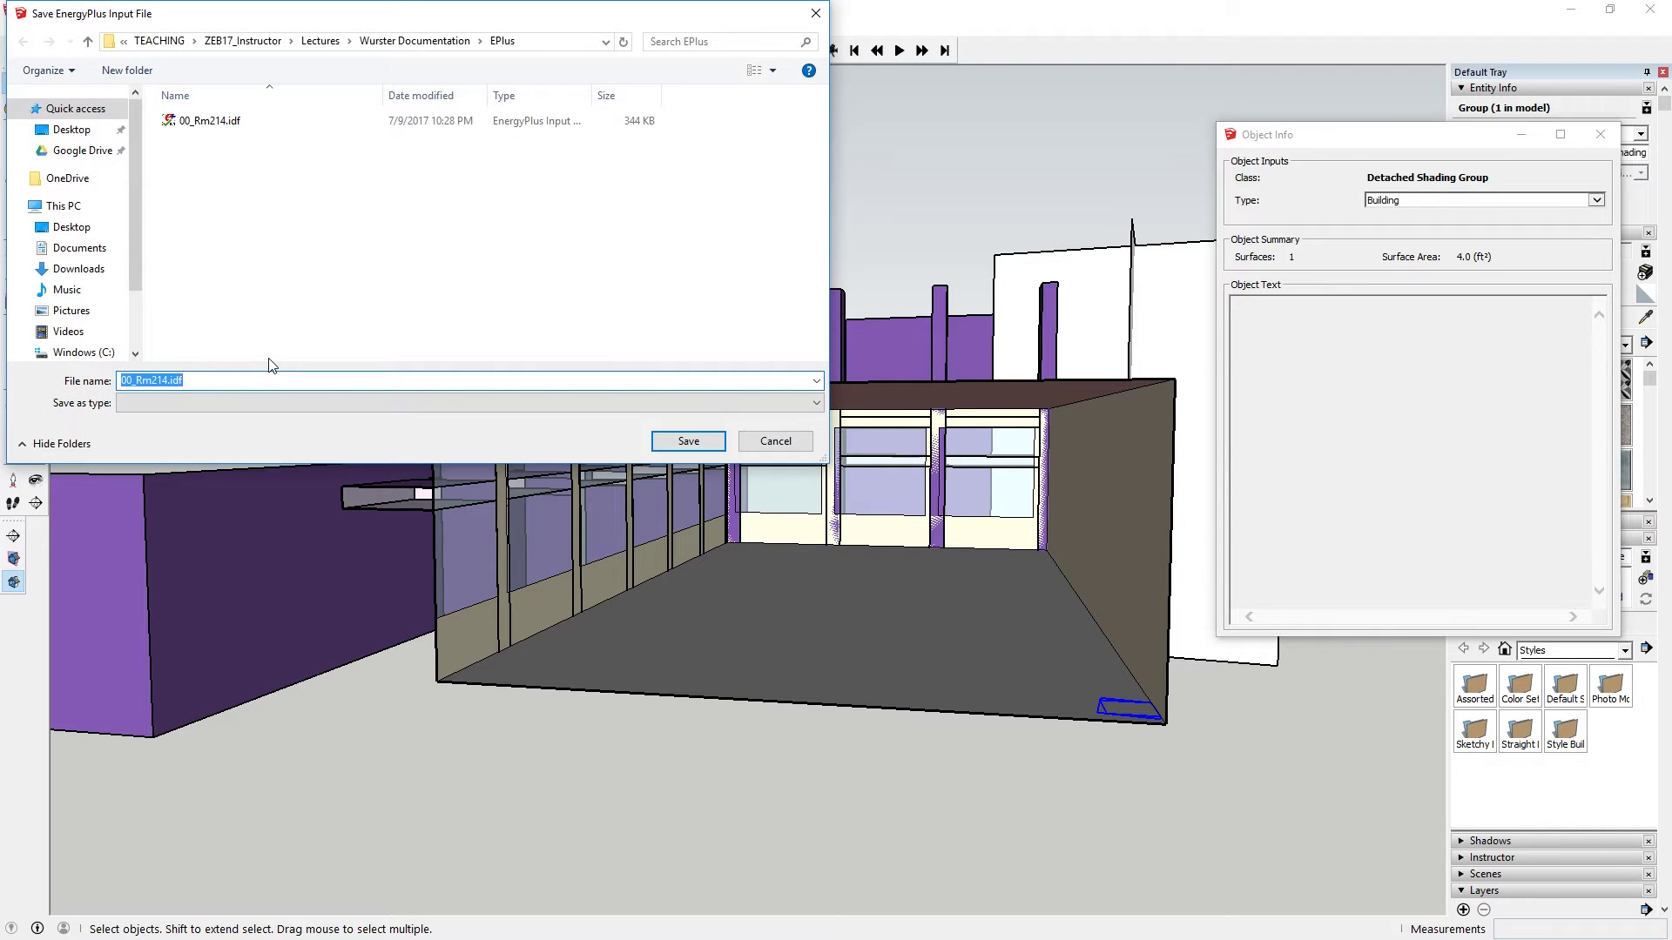
Step: Enter 01_Daylighting.idf as the file name and confirm the save
{"action": "type", "text": "01_Daylighting.idf"}
{"action": "key", "text": "Return"}
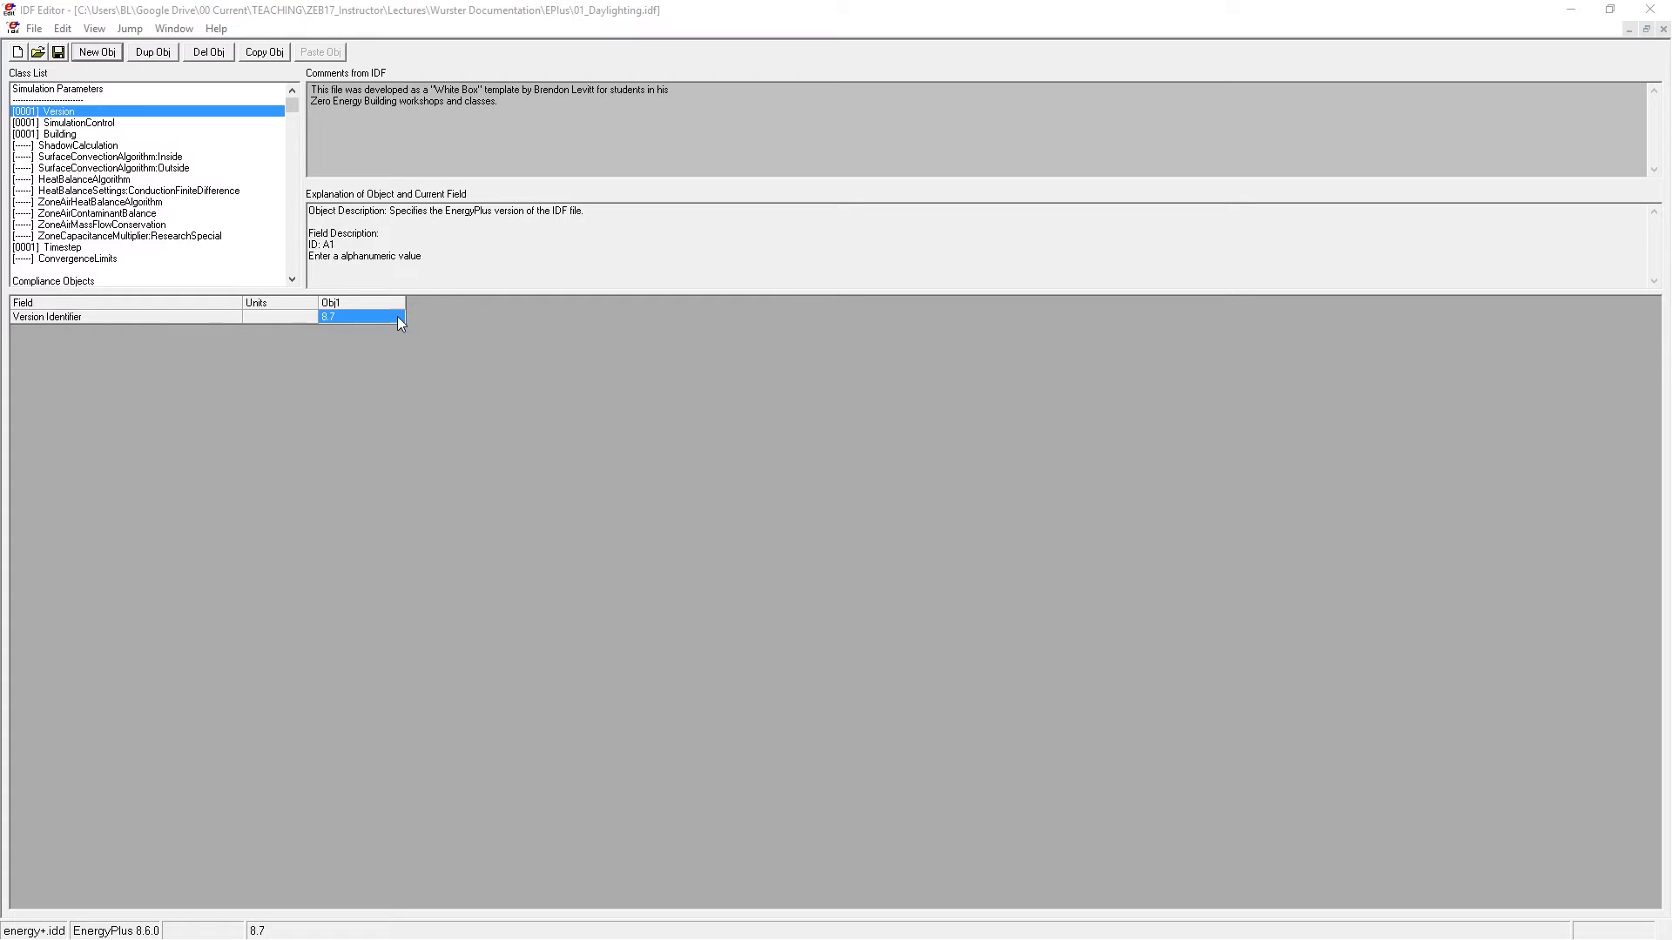
Step: Open Daylighting:ReferencePoint and resize the panes to read the sensor name
{"action": "left_click", "coordinate": [67, 135]}
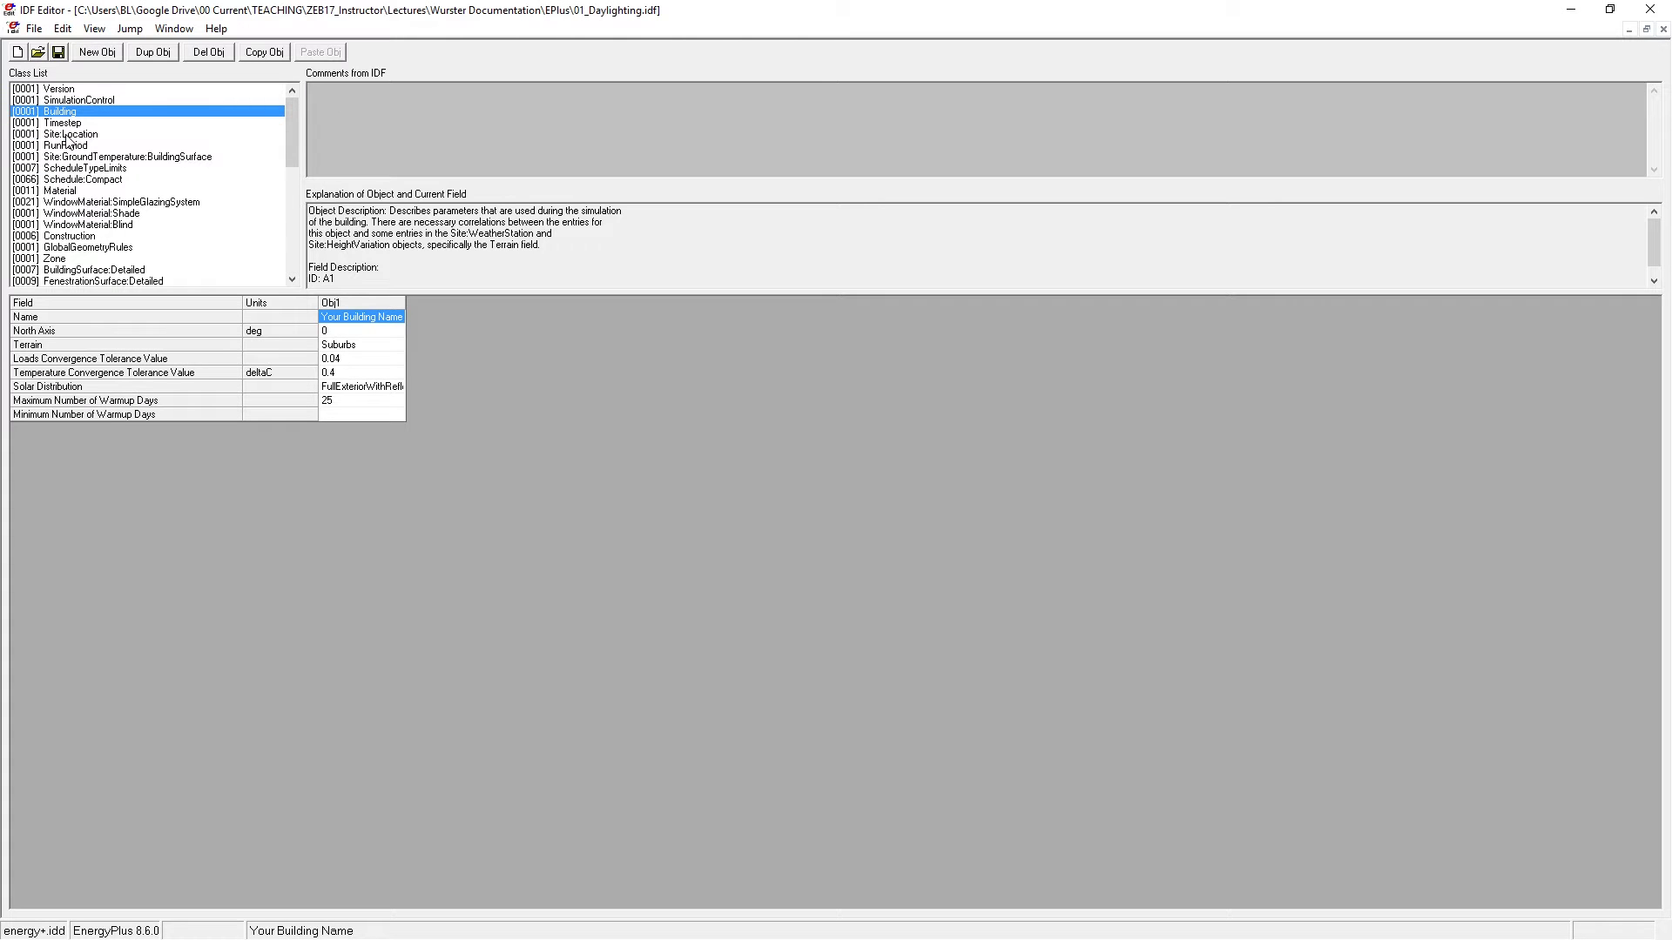
{"action": "left_click_drag", "start_coordinate": [294, 125], "coordinate": [293, 179]}
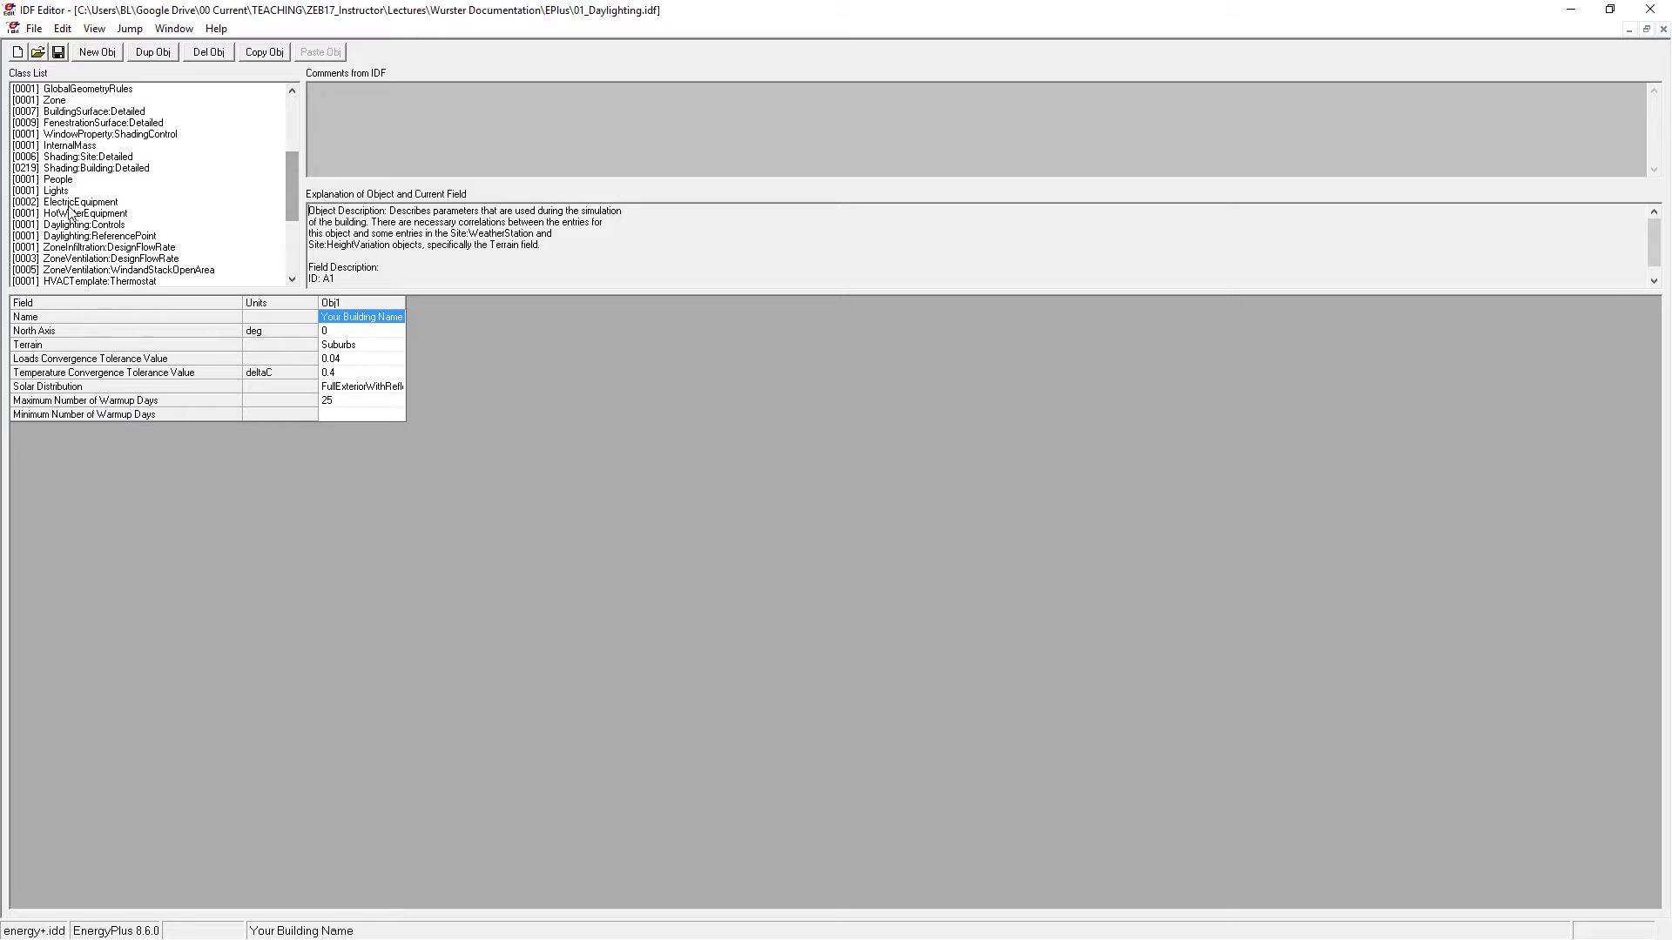
{"action": "left_click", "coordinate": [102, 225]}
{"action": "left_click", "coordinate": [113, 237]}
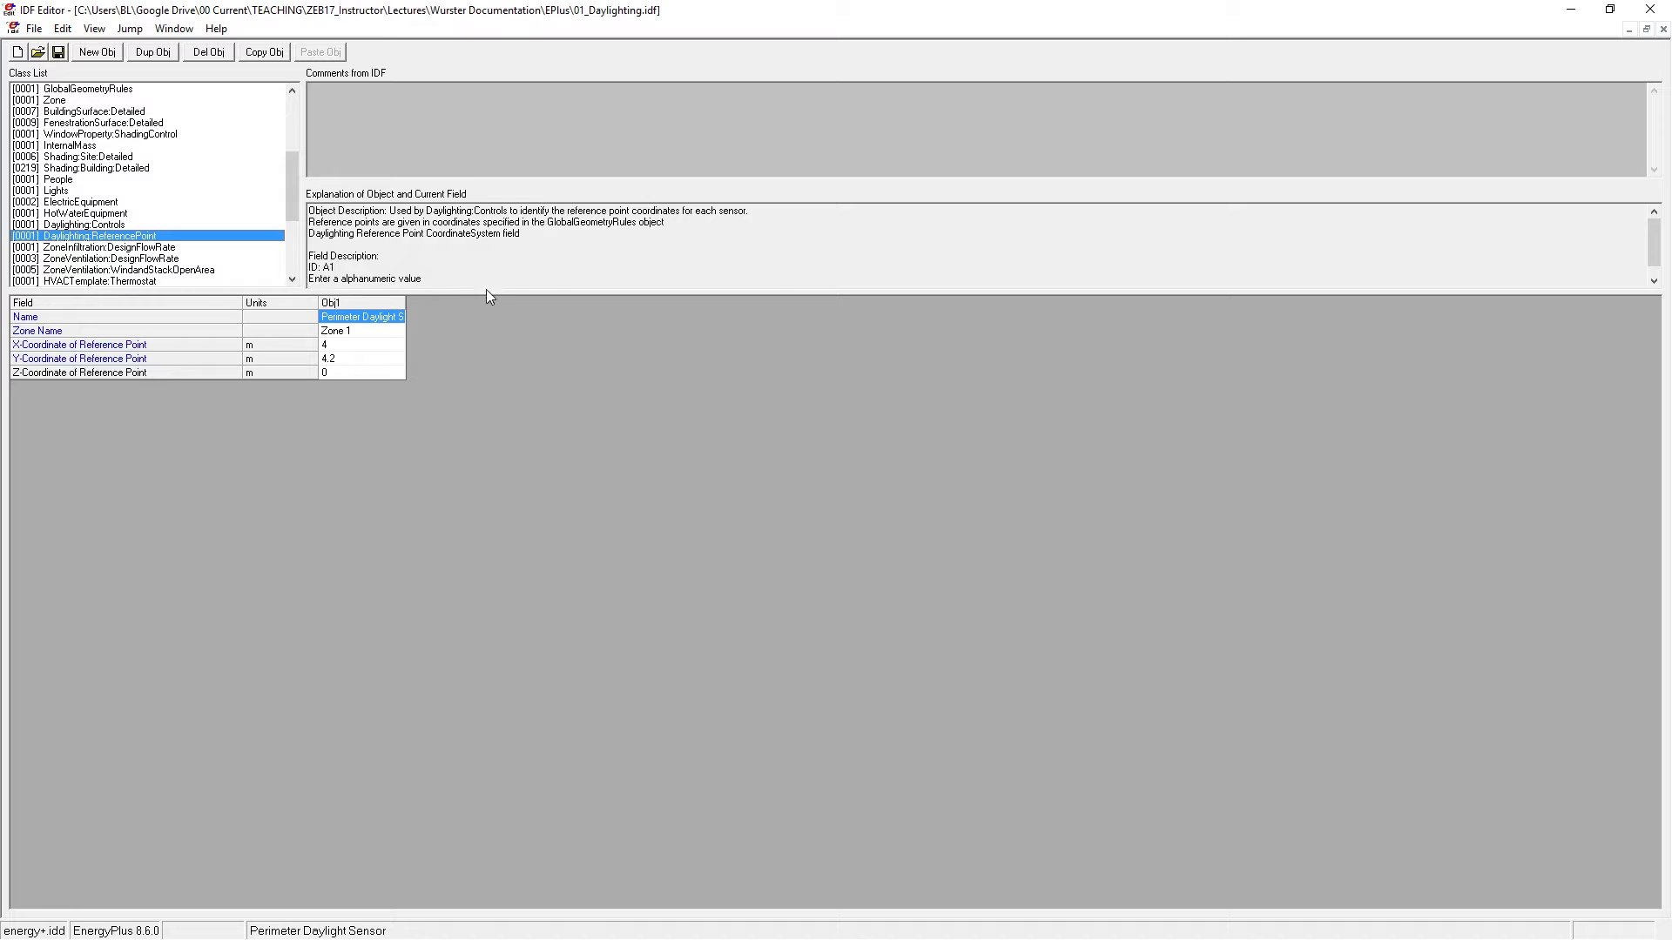
{"action": "left_click_drag", "start_coordinate": [487, 293], "coordinate": [471, 362]}
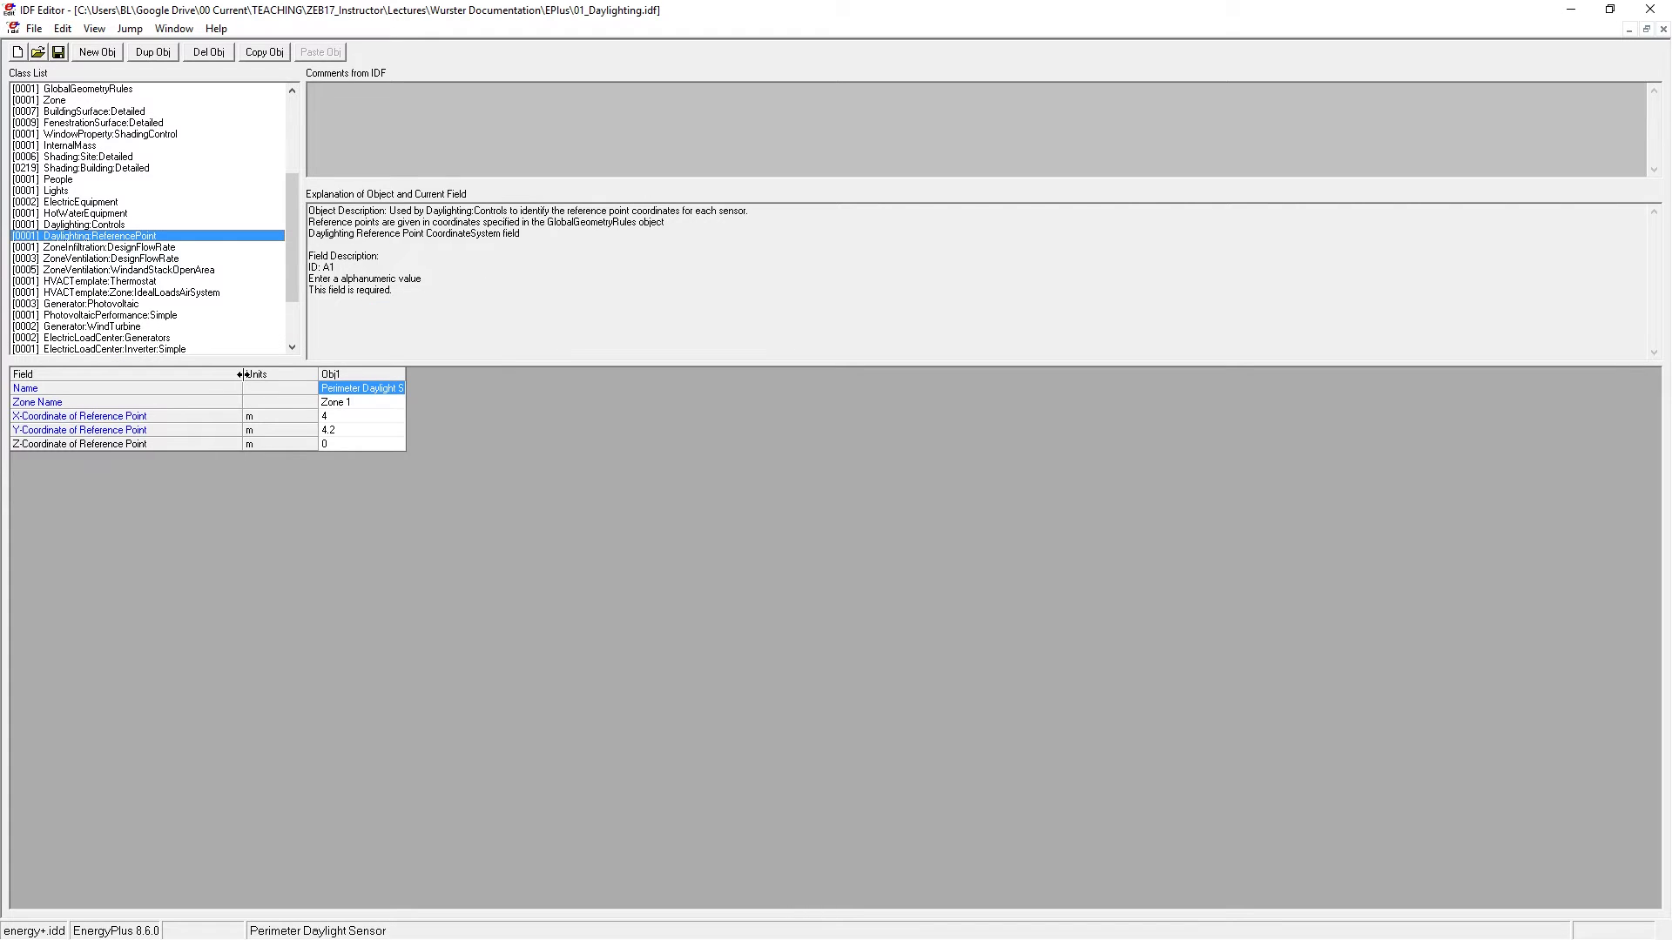
{"action": "left_click_drag", "start_coordinate": [245, 375], "coordinate": [202, 375]}
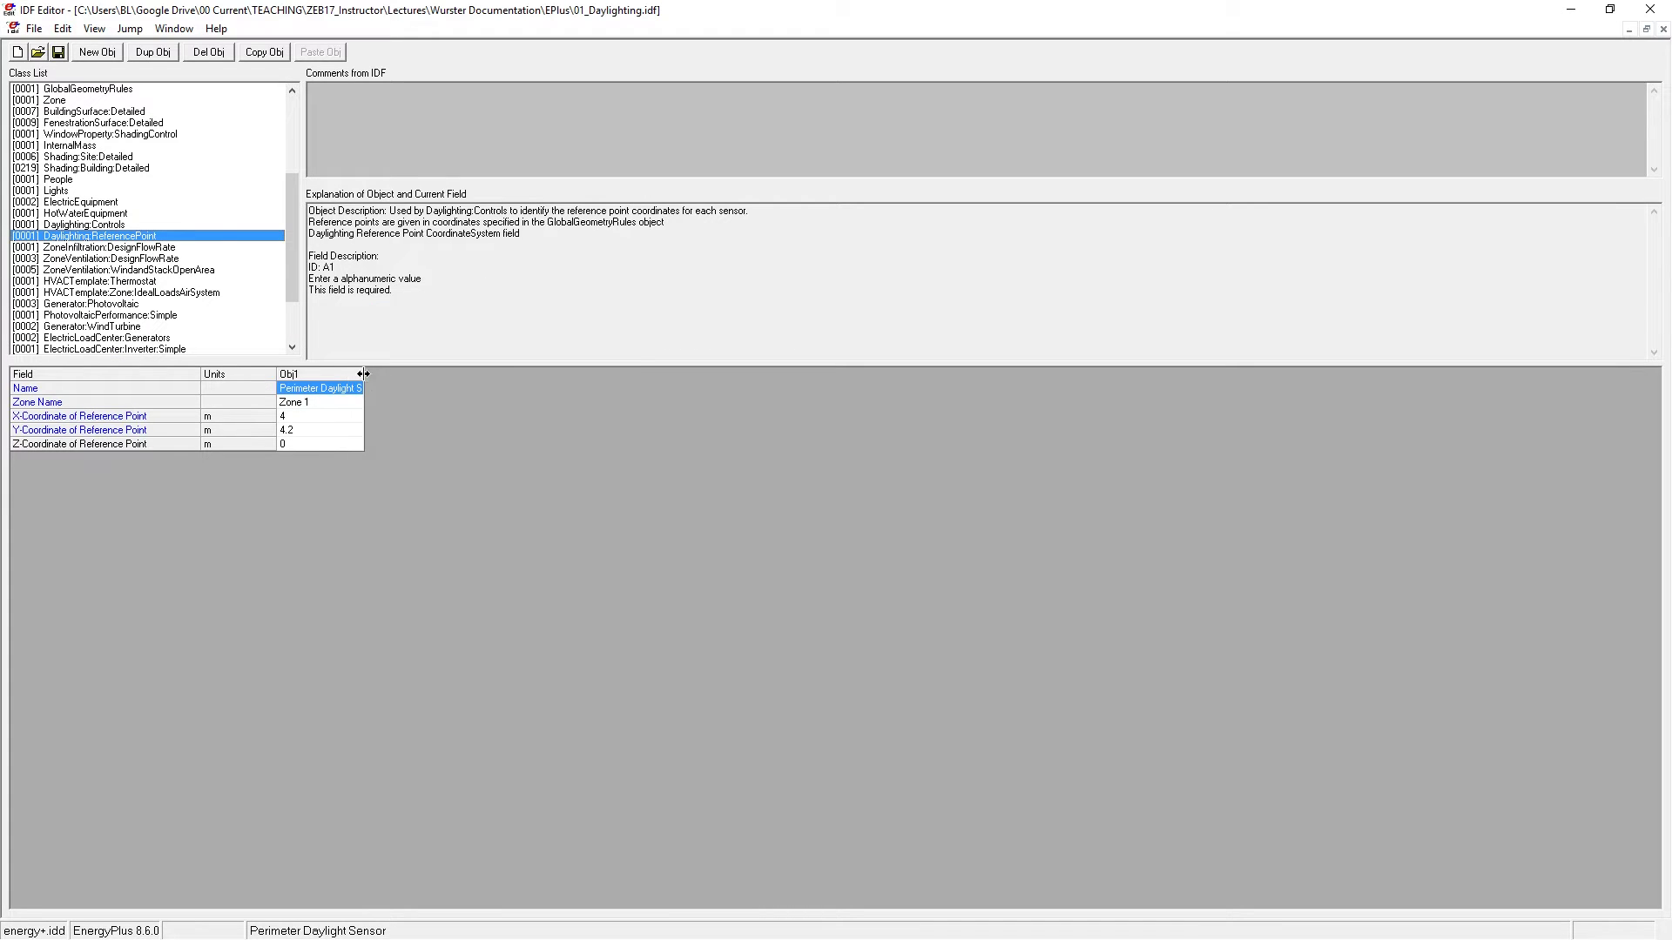
{"action": "left_click_drag", "start_coordinate": [435, 377], "coordinate": [473, 377]}
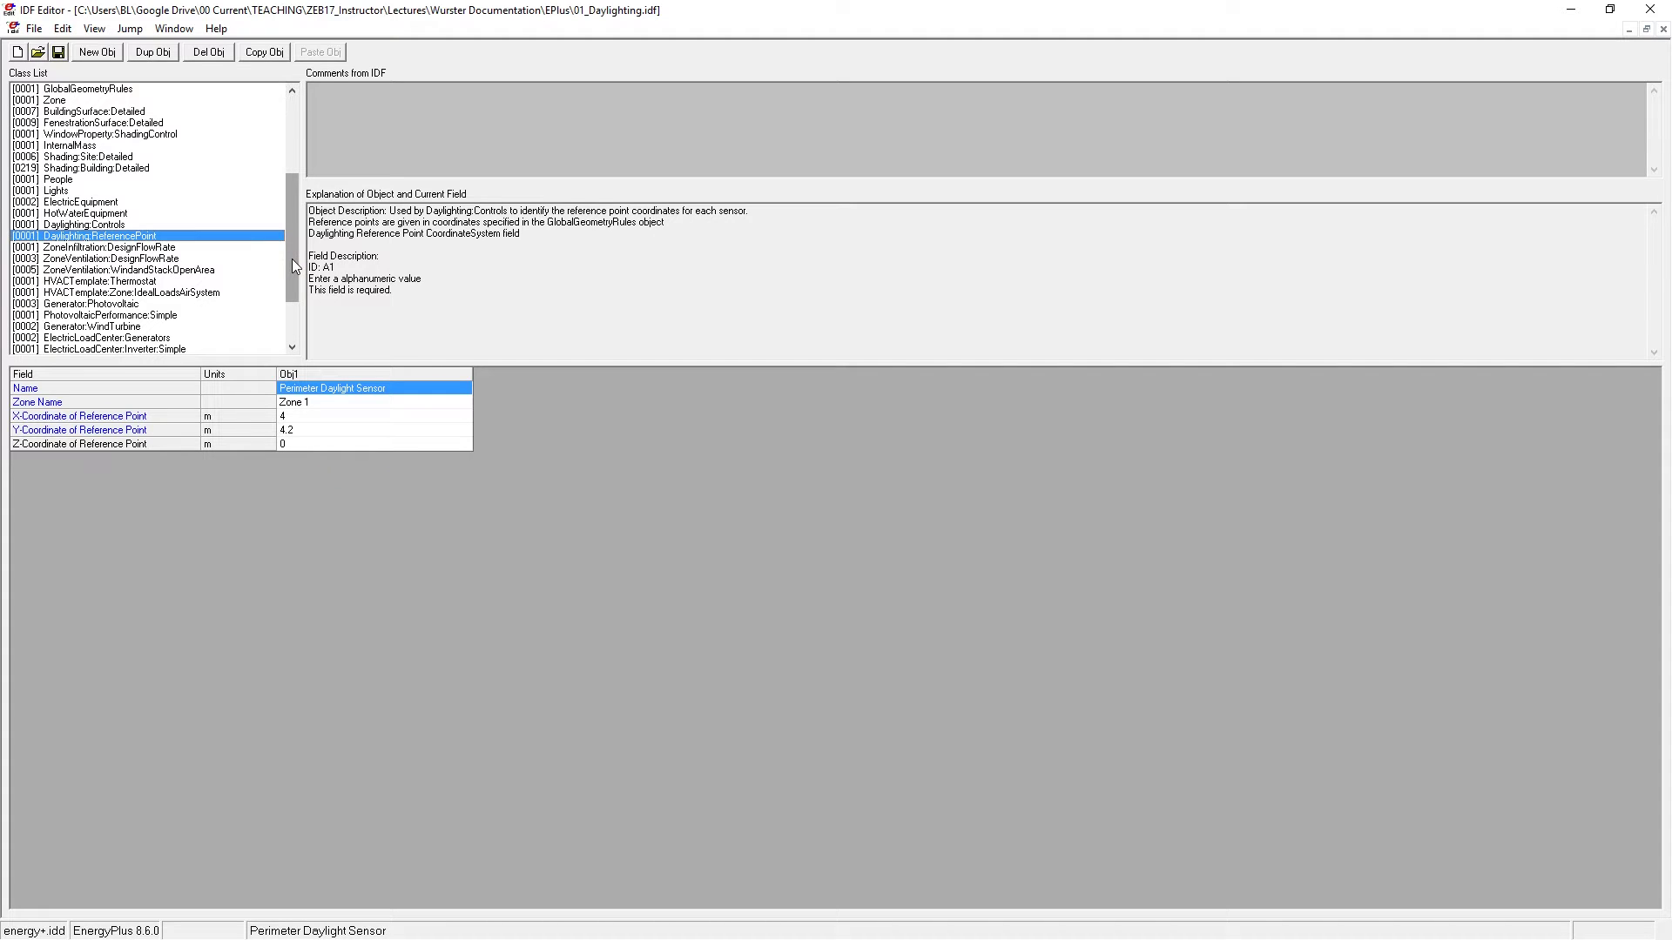
{"action": "left_click_drag", "start_coordinate": [293, 266], "coordinate": [291, 248]}
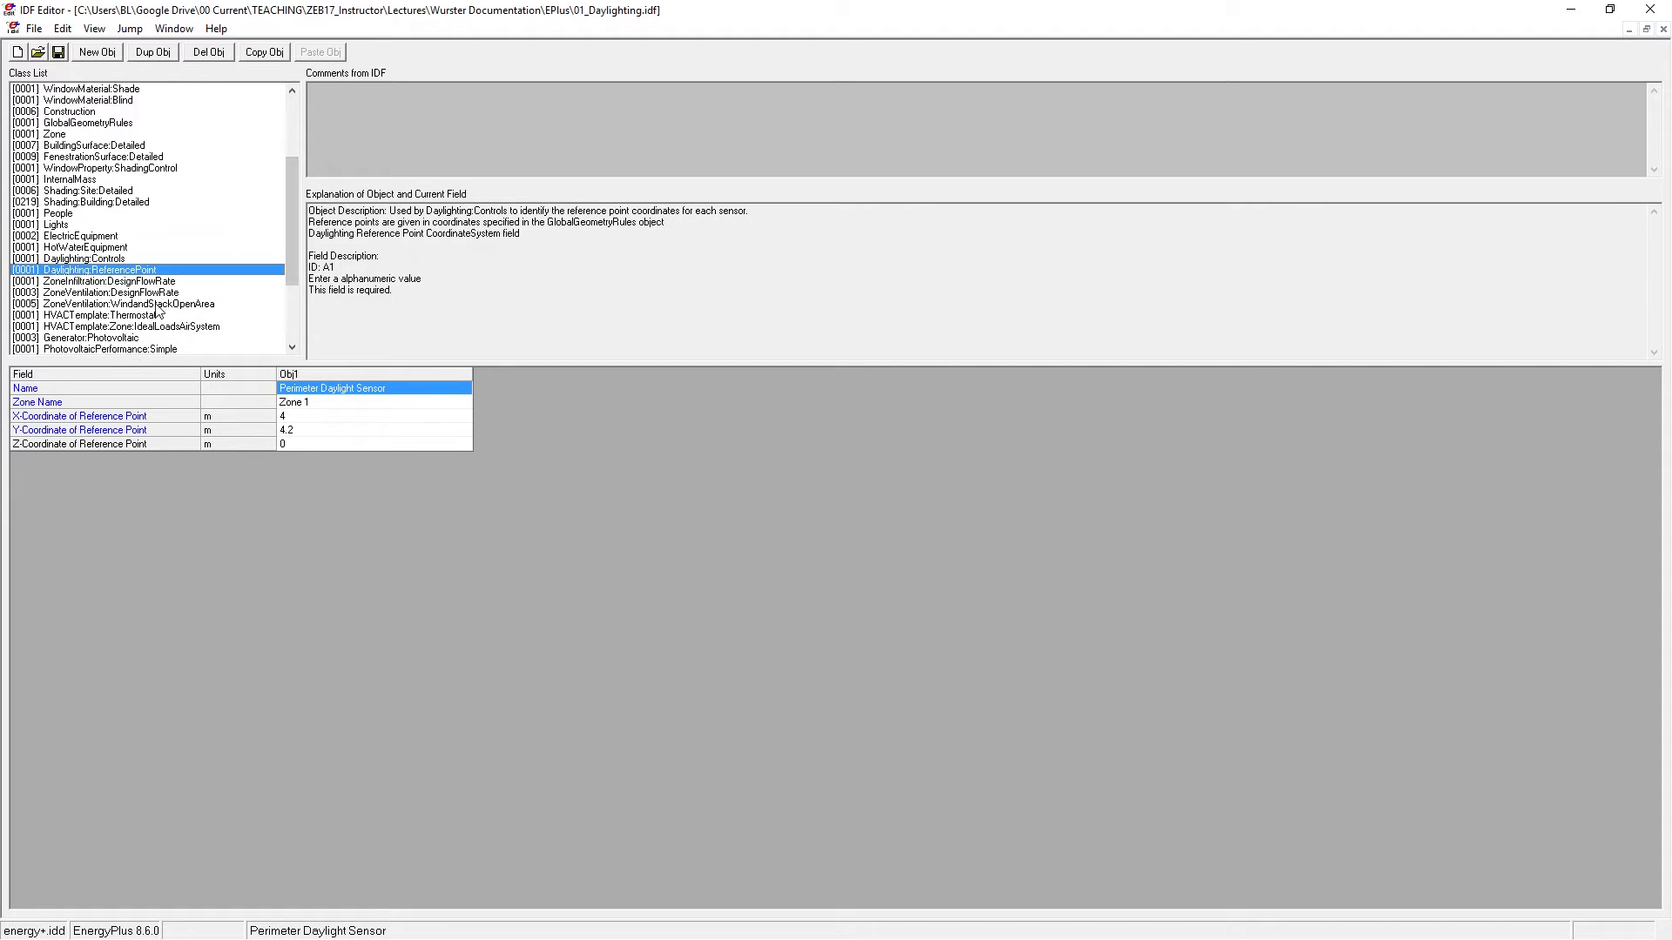
Step: Inspect the Daylight Sensor vertices in Shading:Building:Detailed, then switch to SketchUp
{"action": "left_click", "coordinate": [125, 201]}
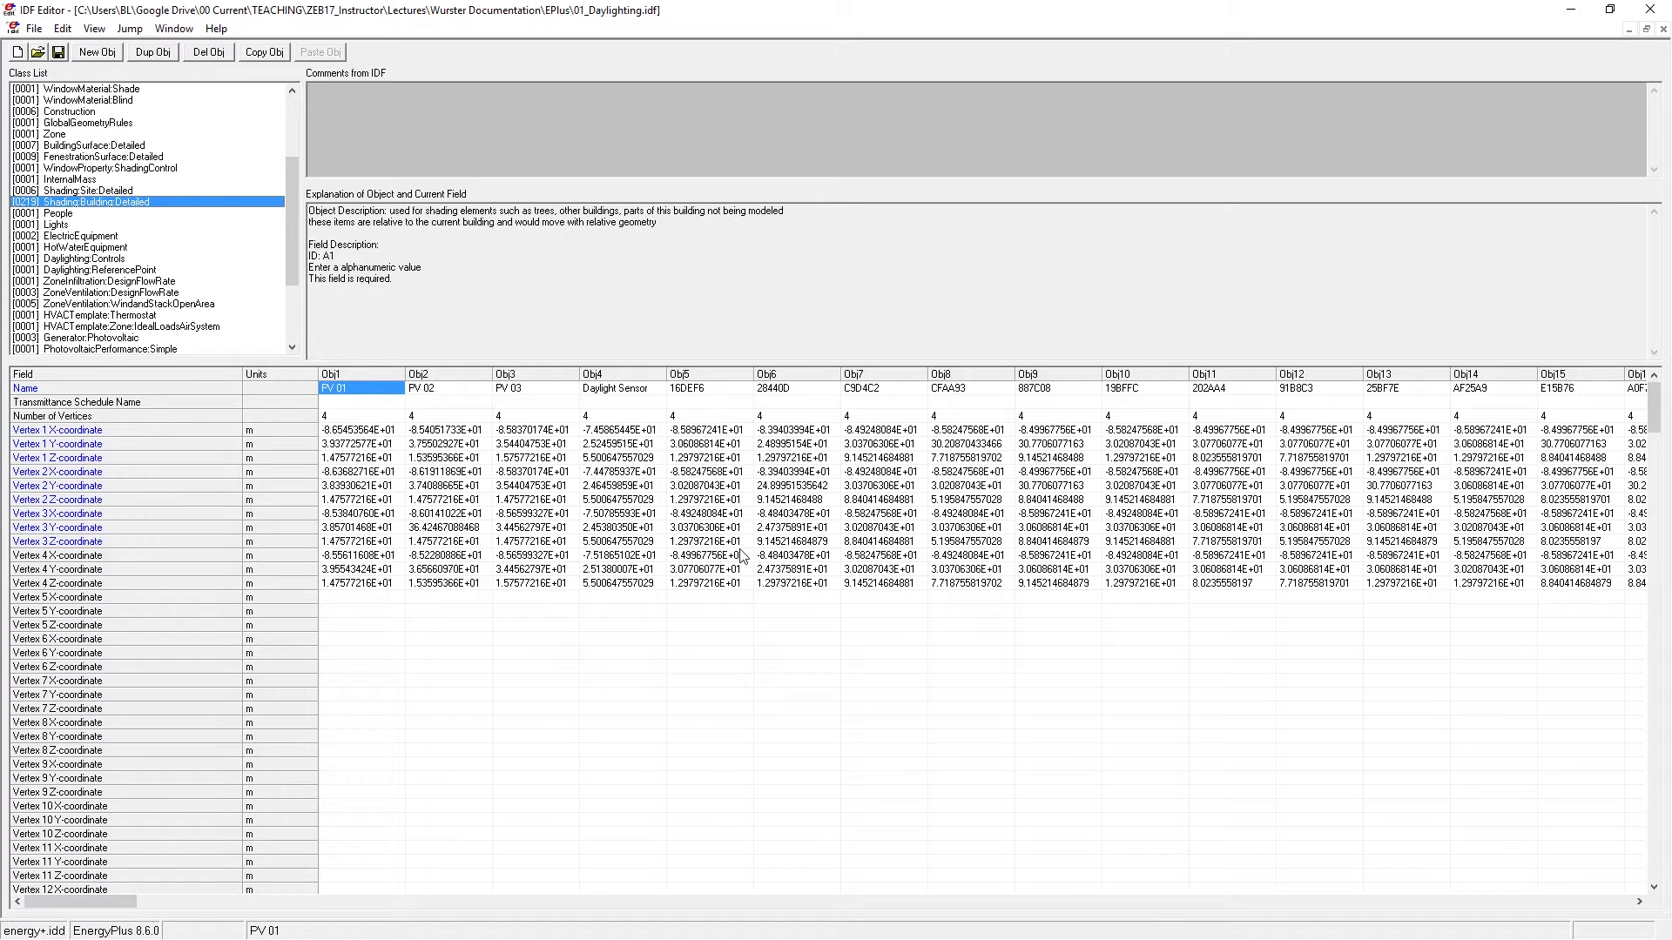
{"action": "left_click", "coordinate": [610, 374]}
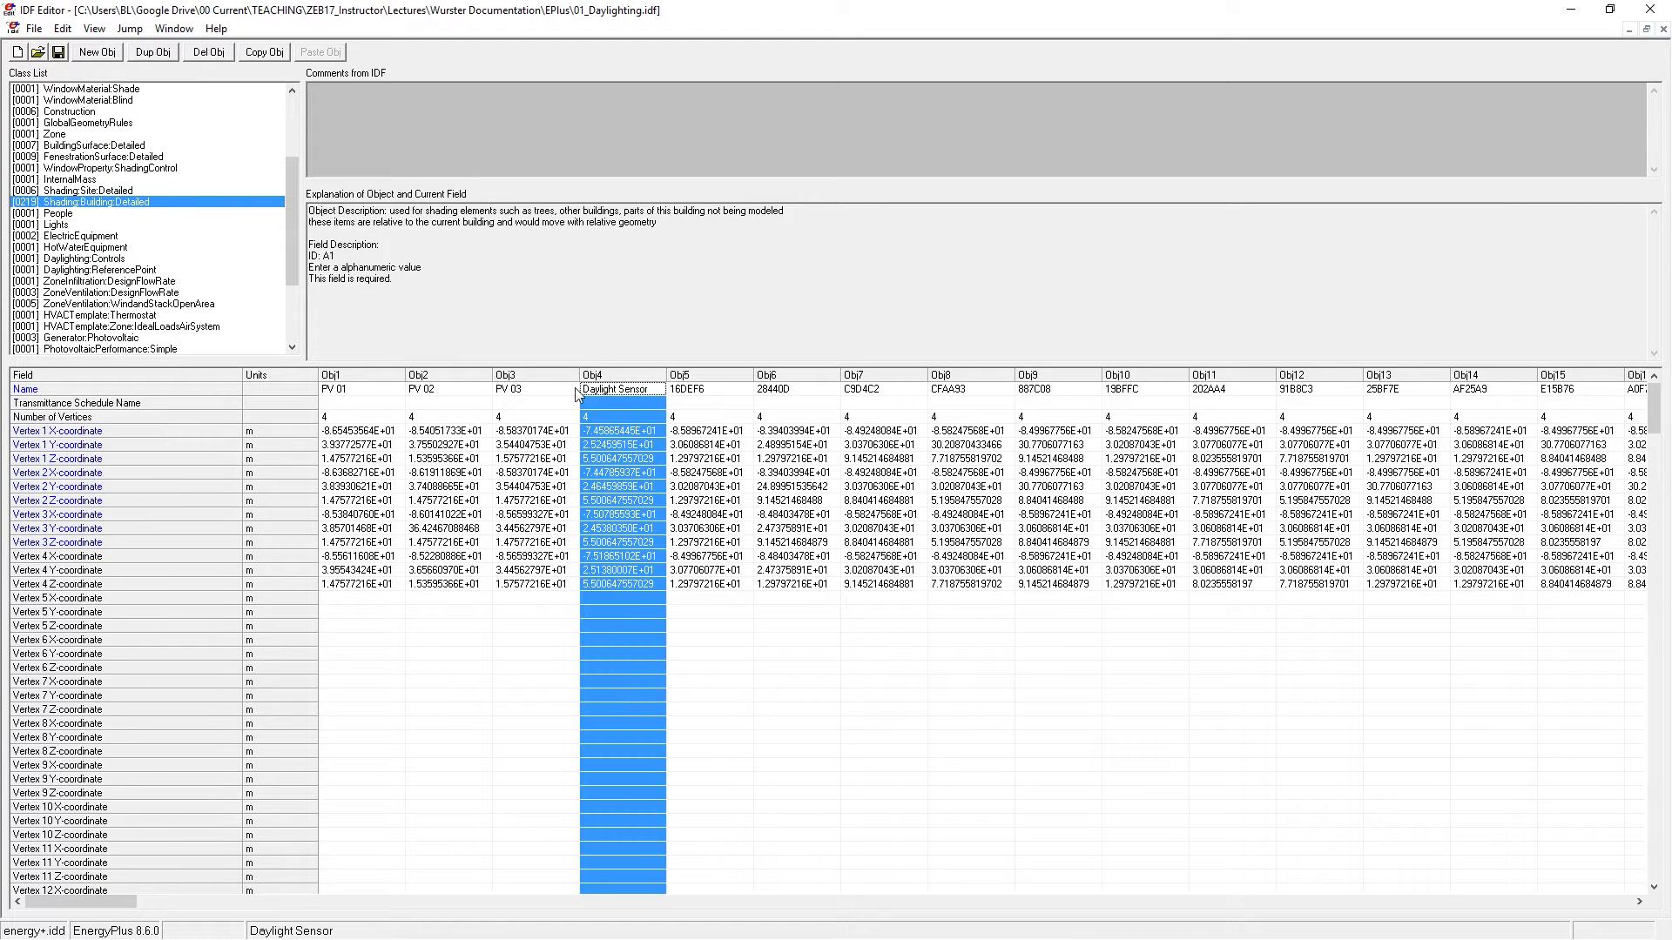
{"action": "left_click", "coordinate": [618, 394]}
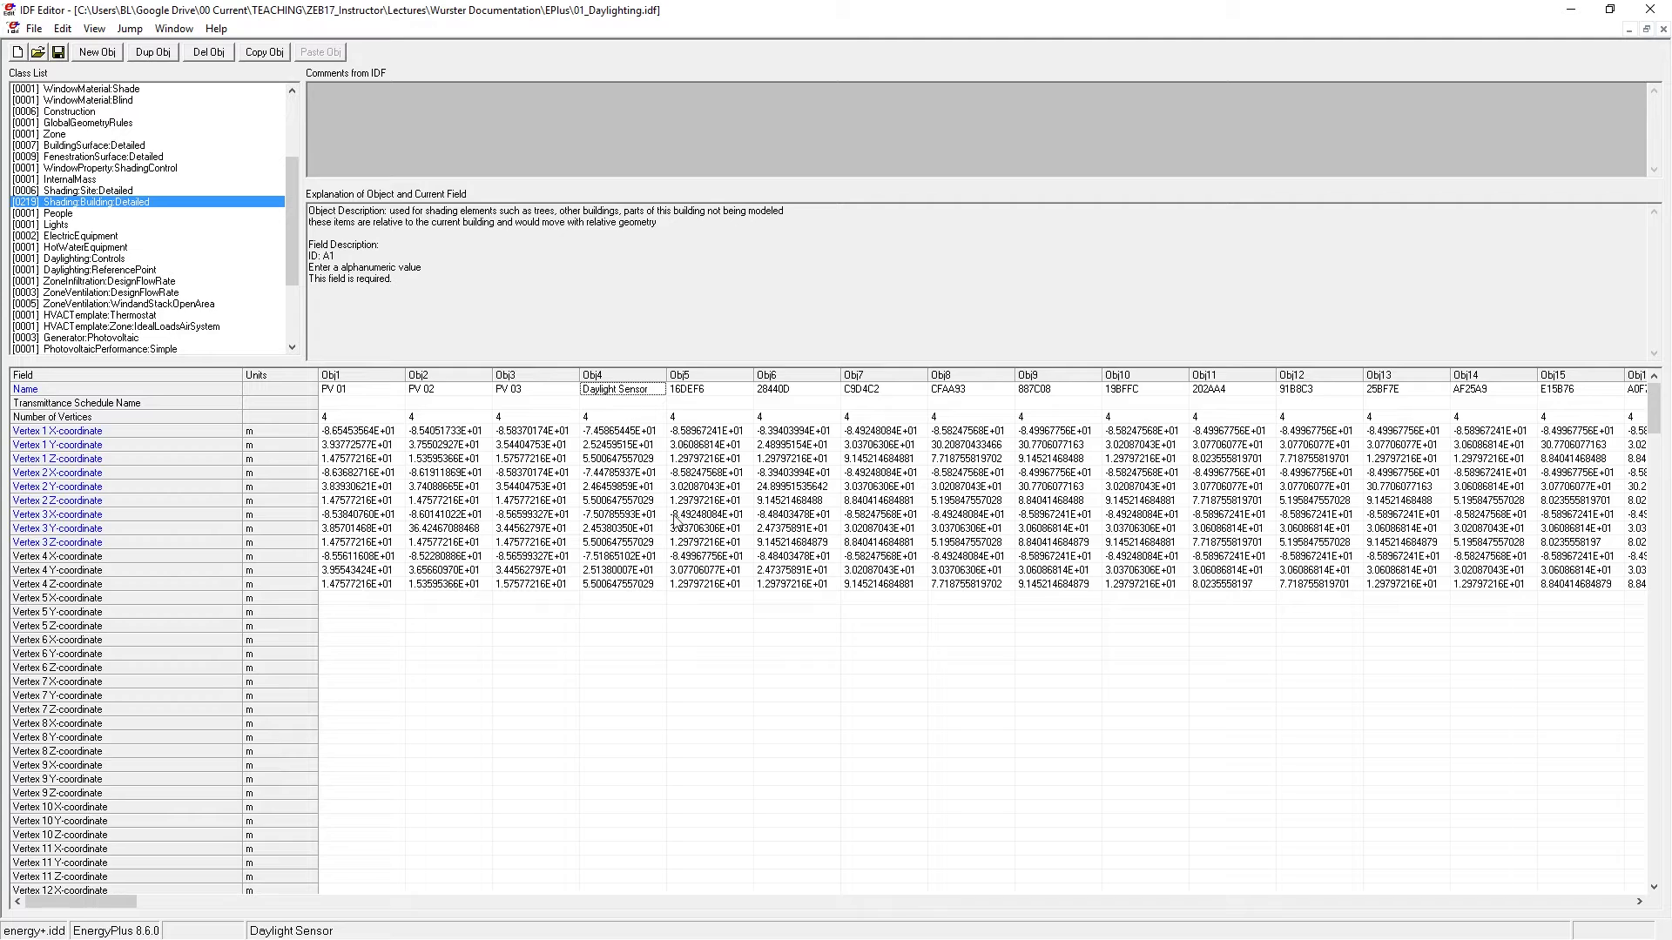
{"action": "left_click", "coordinate": [625, 432]}
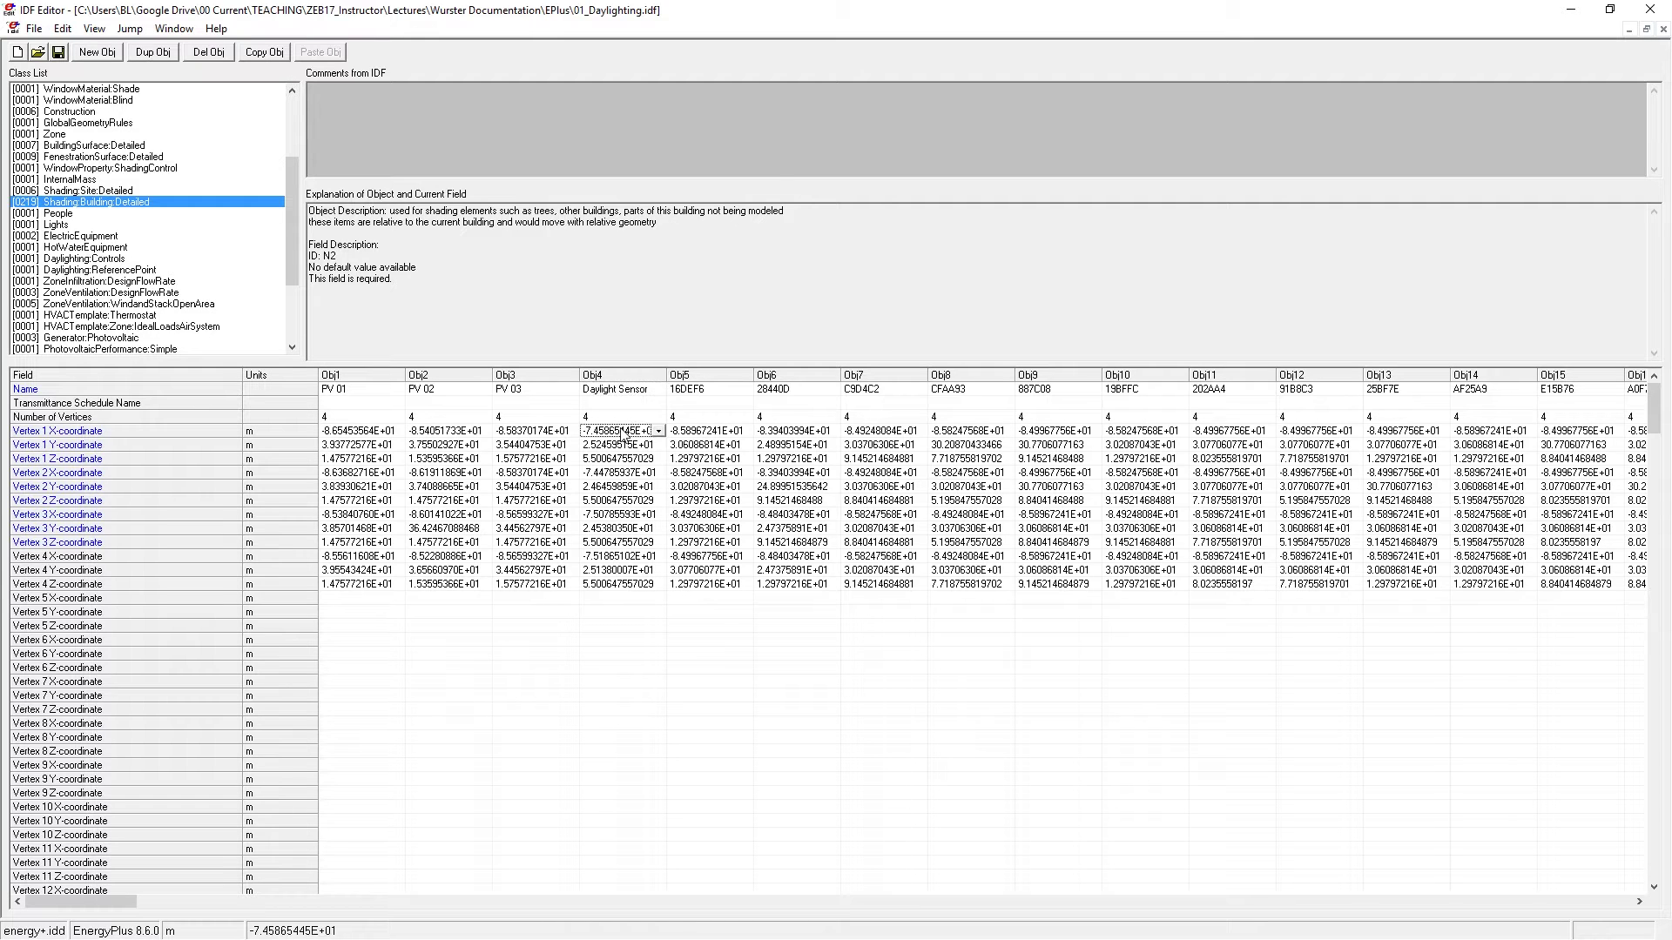
{"action": "left_click_drag", "start_coordinate": [667, 375], "coordinate": [717, 375]}
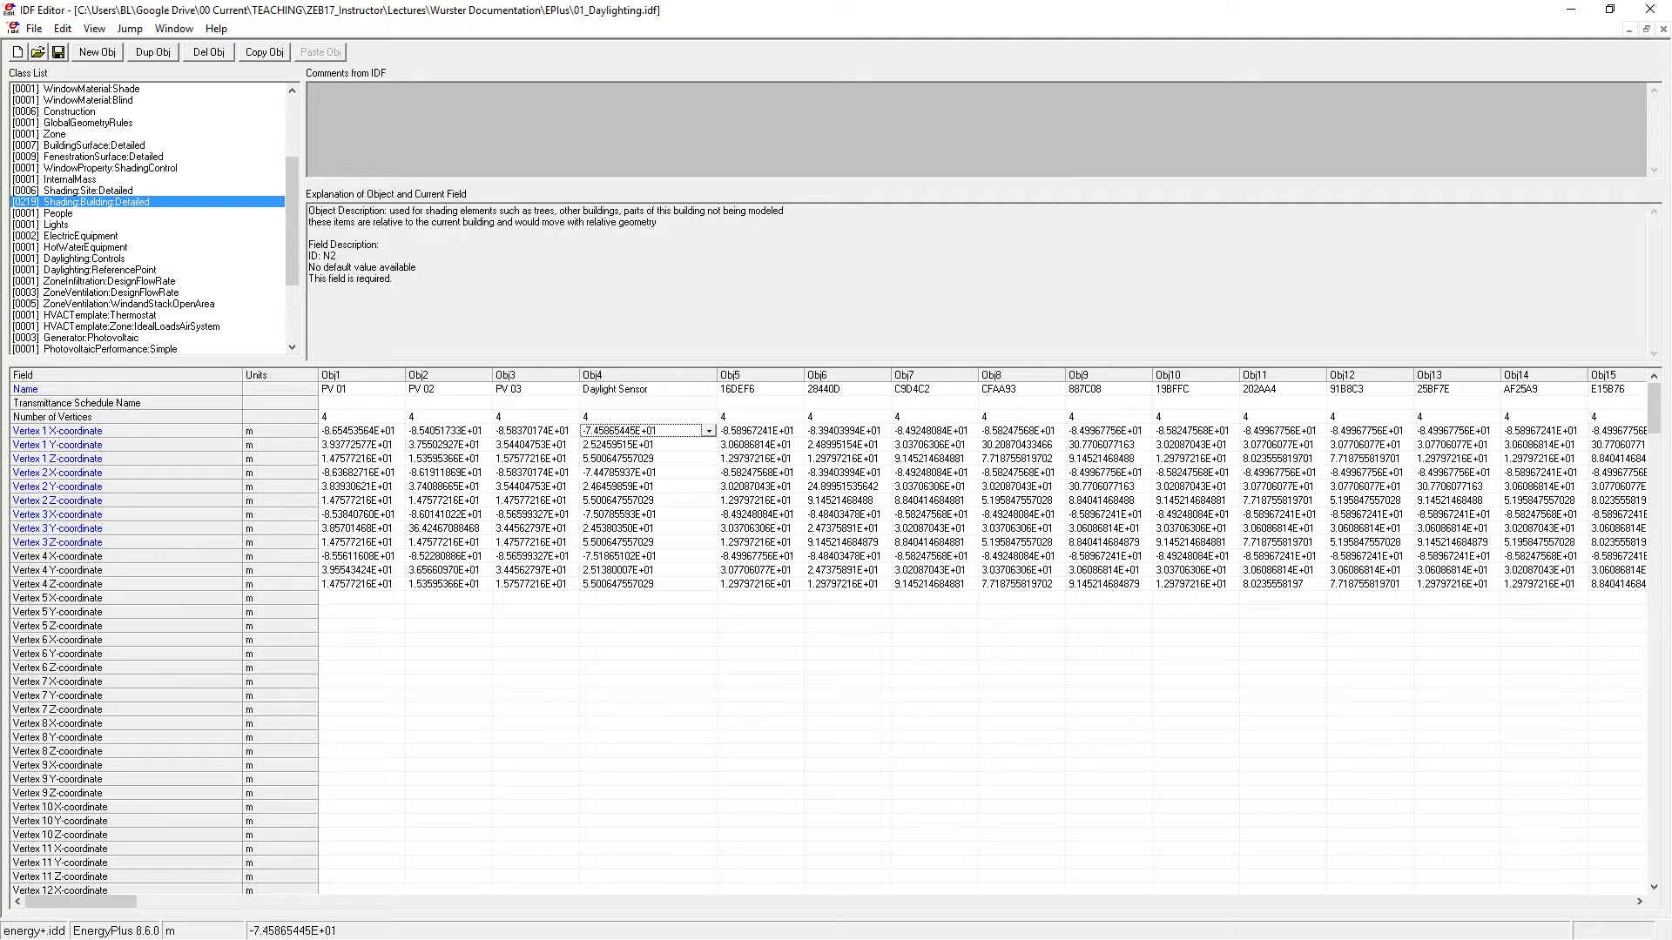
{"action": "key", "text": "alt+Tab"}
{"action": "scroll", "coordinate": [1151, 768], "scroll_direction": "up", "scroll_amount": 4}
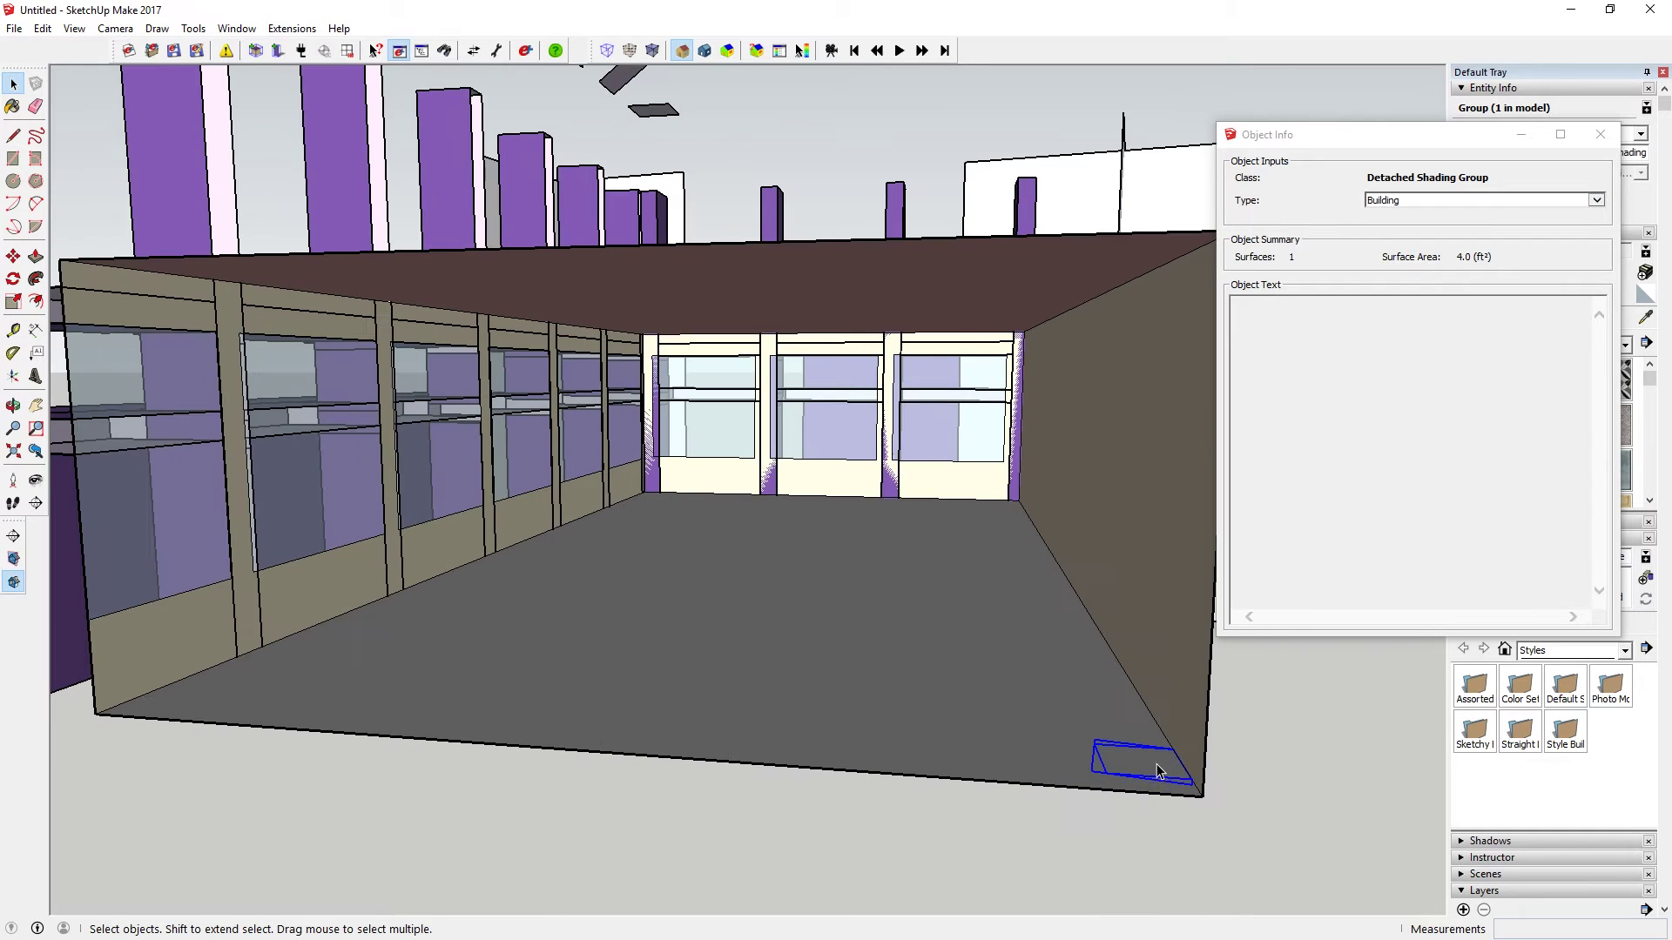
Step: Measure from the sensor rectangle corner, orbit the room, then return to IDF Editor
{"action": "key", "text": "t"}
{"action": "left_click", "coordinate": [1105, 773]}
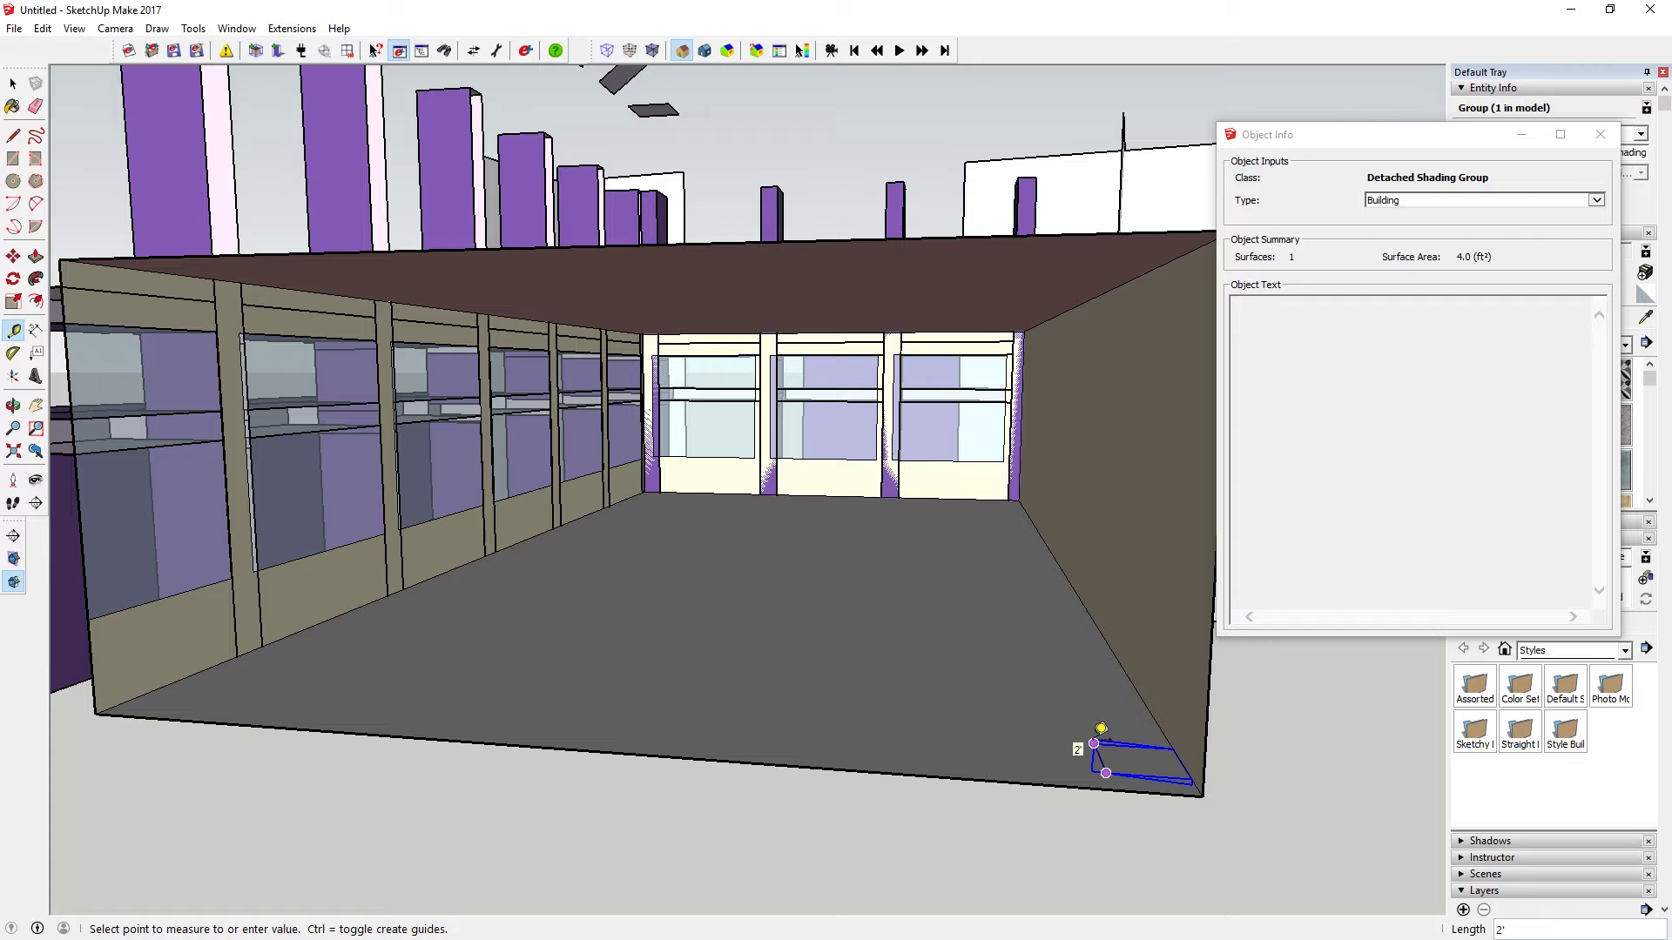
{"action": "key", "text": "space"}
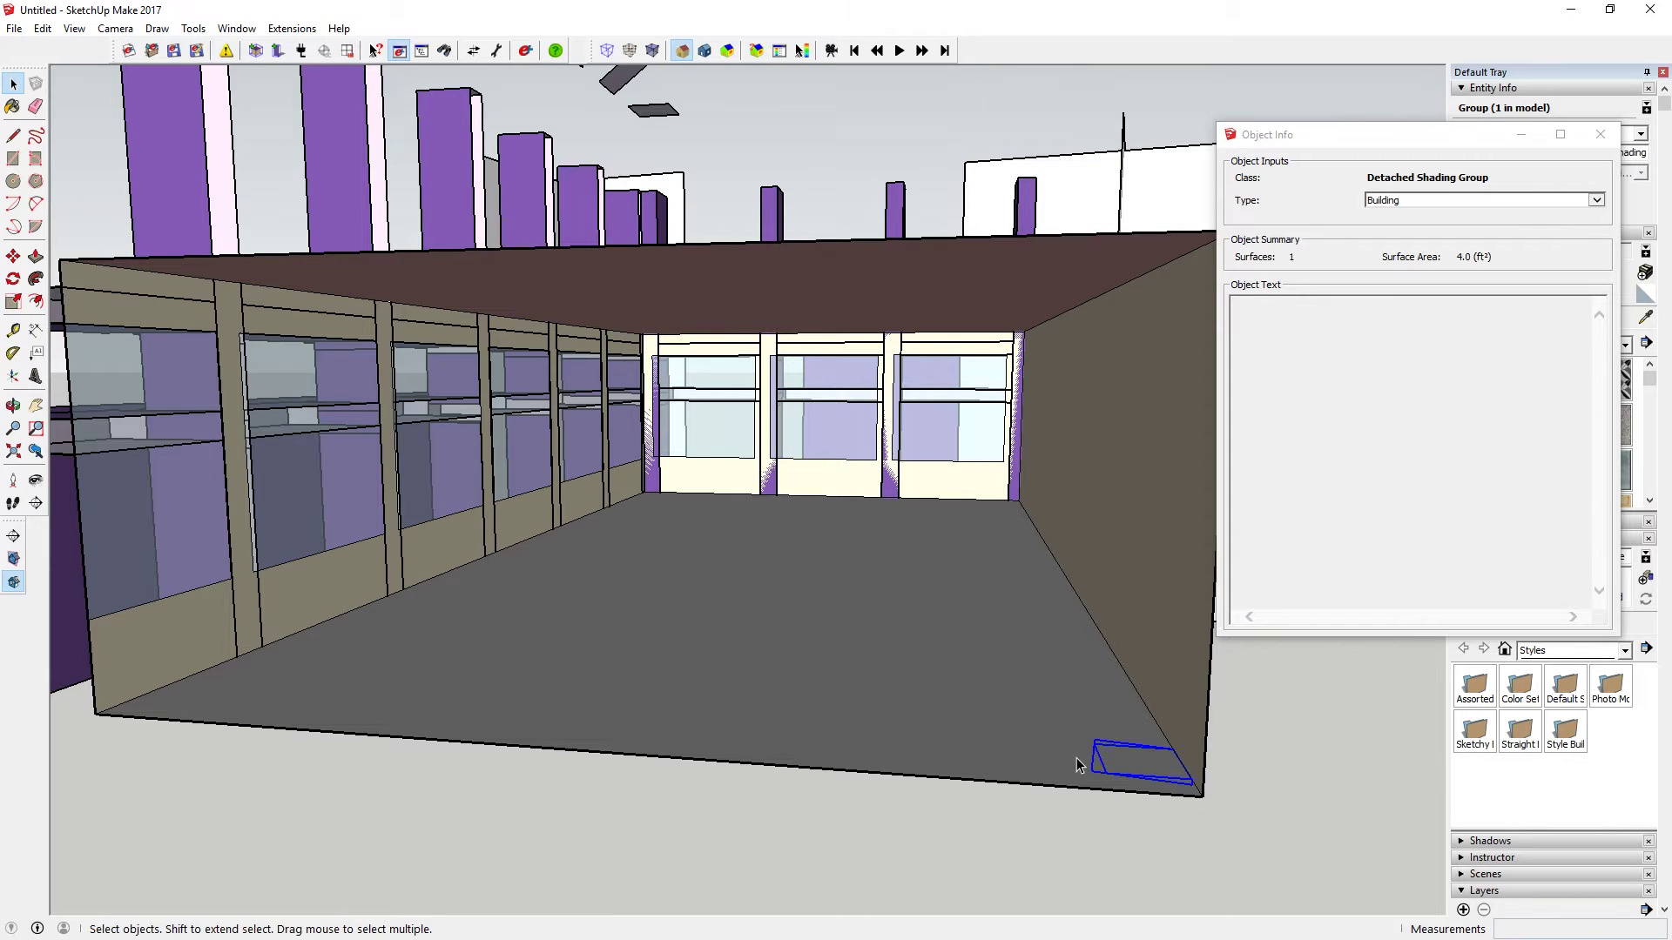
{"action": "left_click_drag", "start_coordinate": [1076, 758], "coordinate": [1213, 757]}
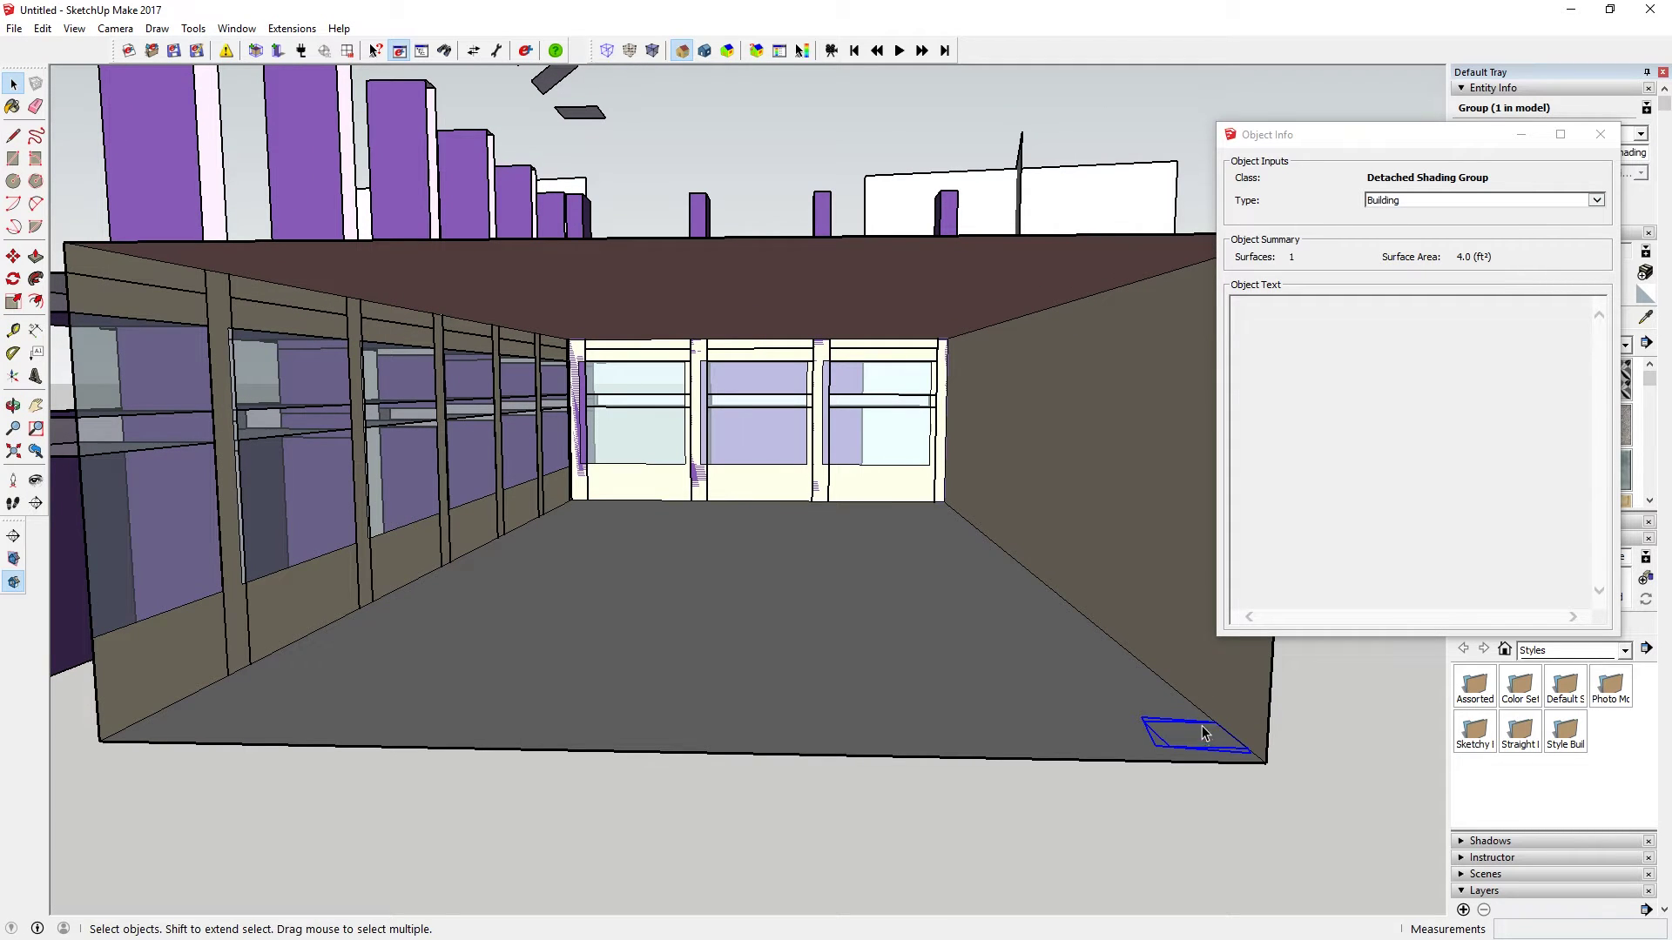
{"action": "left_click", "coordinate": [1571, 10]}
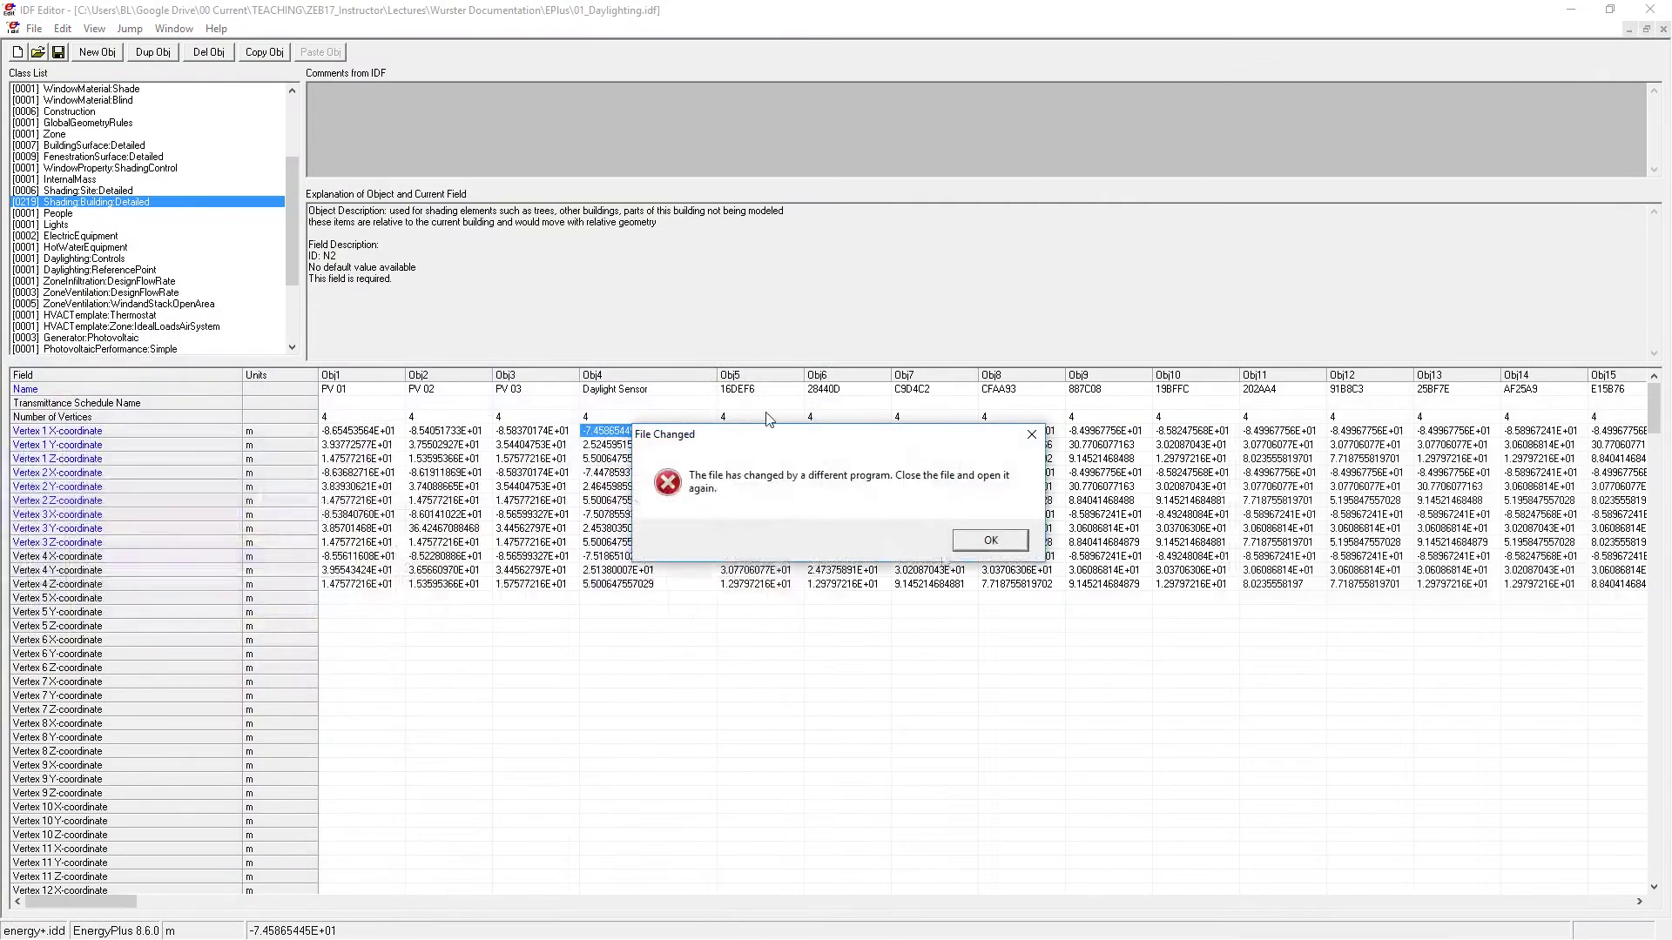
Step: Dismiss the File Changed warning, check Vertex 1 Z, and reopen Daylighting:ReferencePoint
{"action": "left_click", "coordinate": [992, 540]}
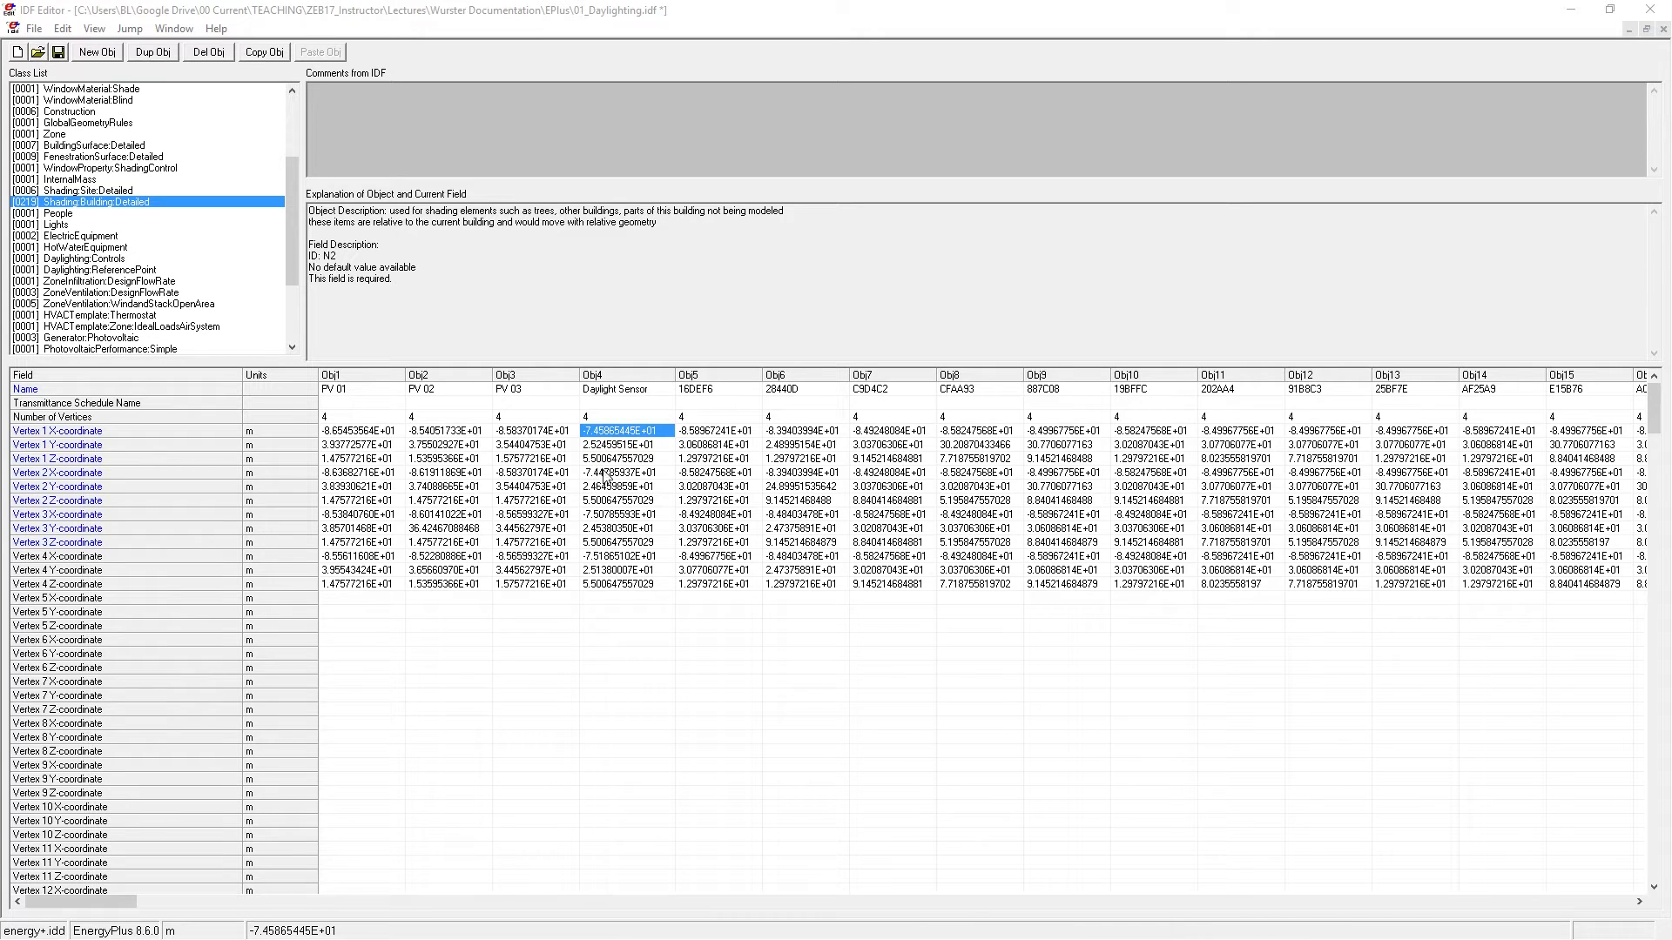
{"action": "left_click", "coordinate": [609, 459]}
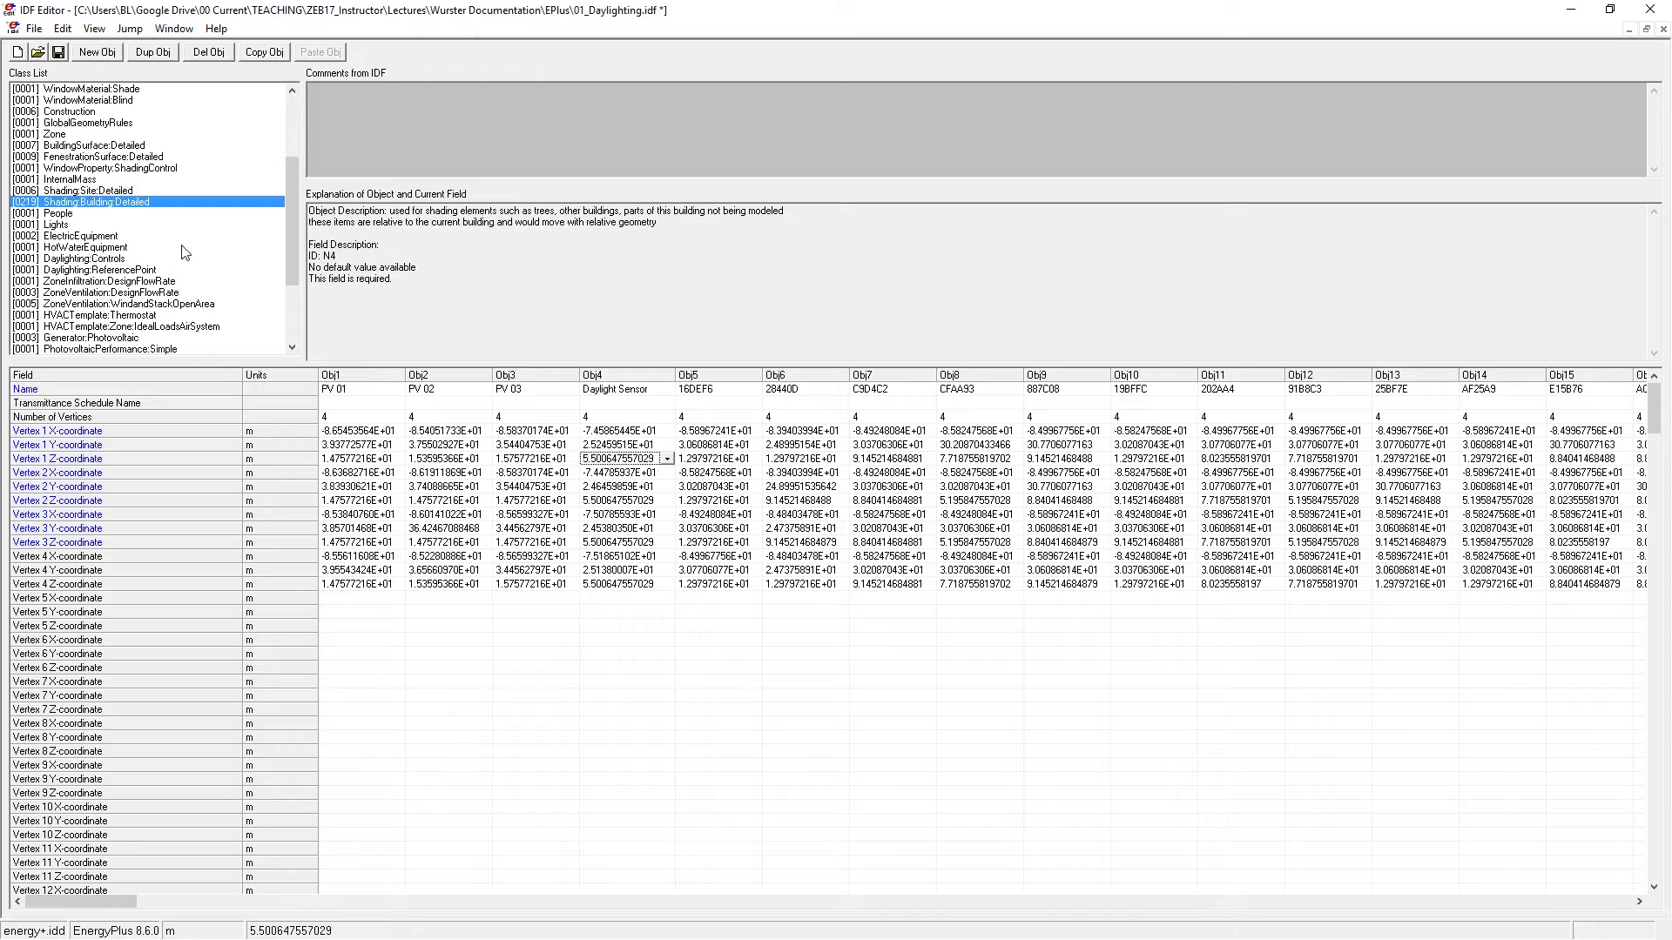
{"action": "left_click", "coordinate": [119, 271]}
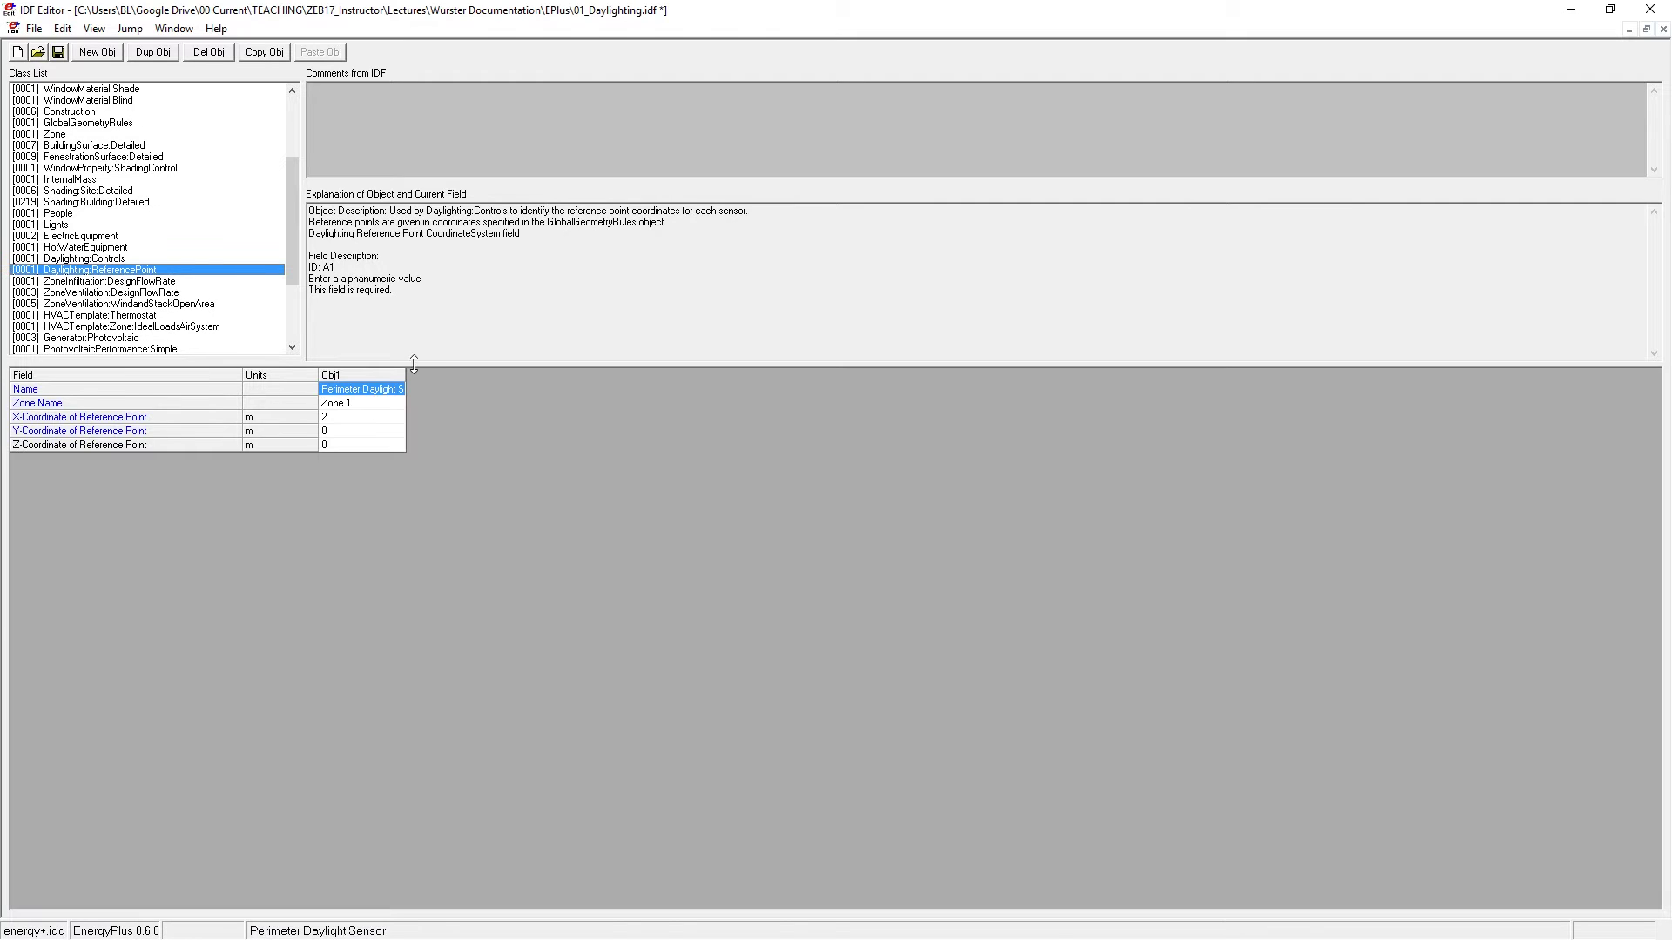
Step: Set the Perimeter Daylight Sensor coordinates to X -75, Y 25, Z 5.51
{"action": "left_click_drag", "start_coordinate": [402, 376], "coordinate": [466, 376]}
{"action": "left_click", "coordinate": [343, 416]}
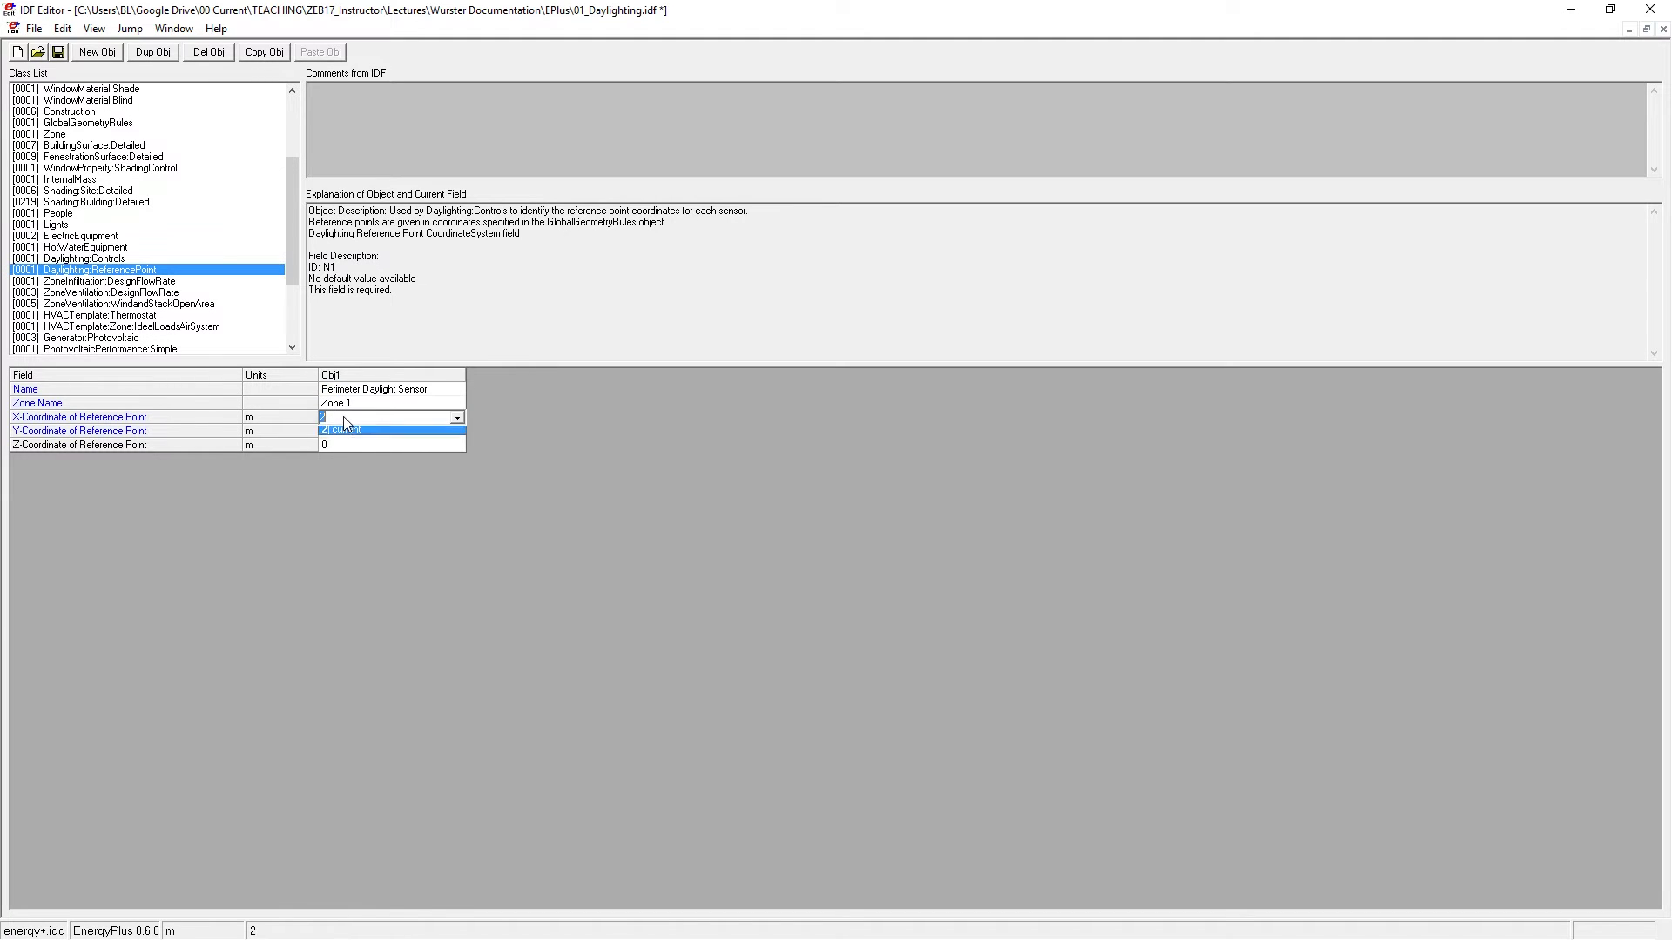
{"action": "key", "text": "BackSpace"}
{"action": "type", "text": "-75"}
{"action": "key", "text": "Return"}
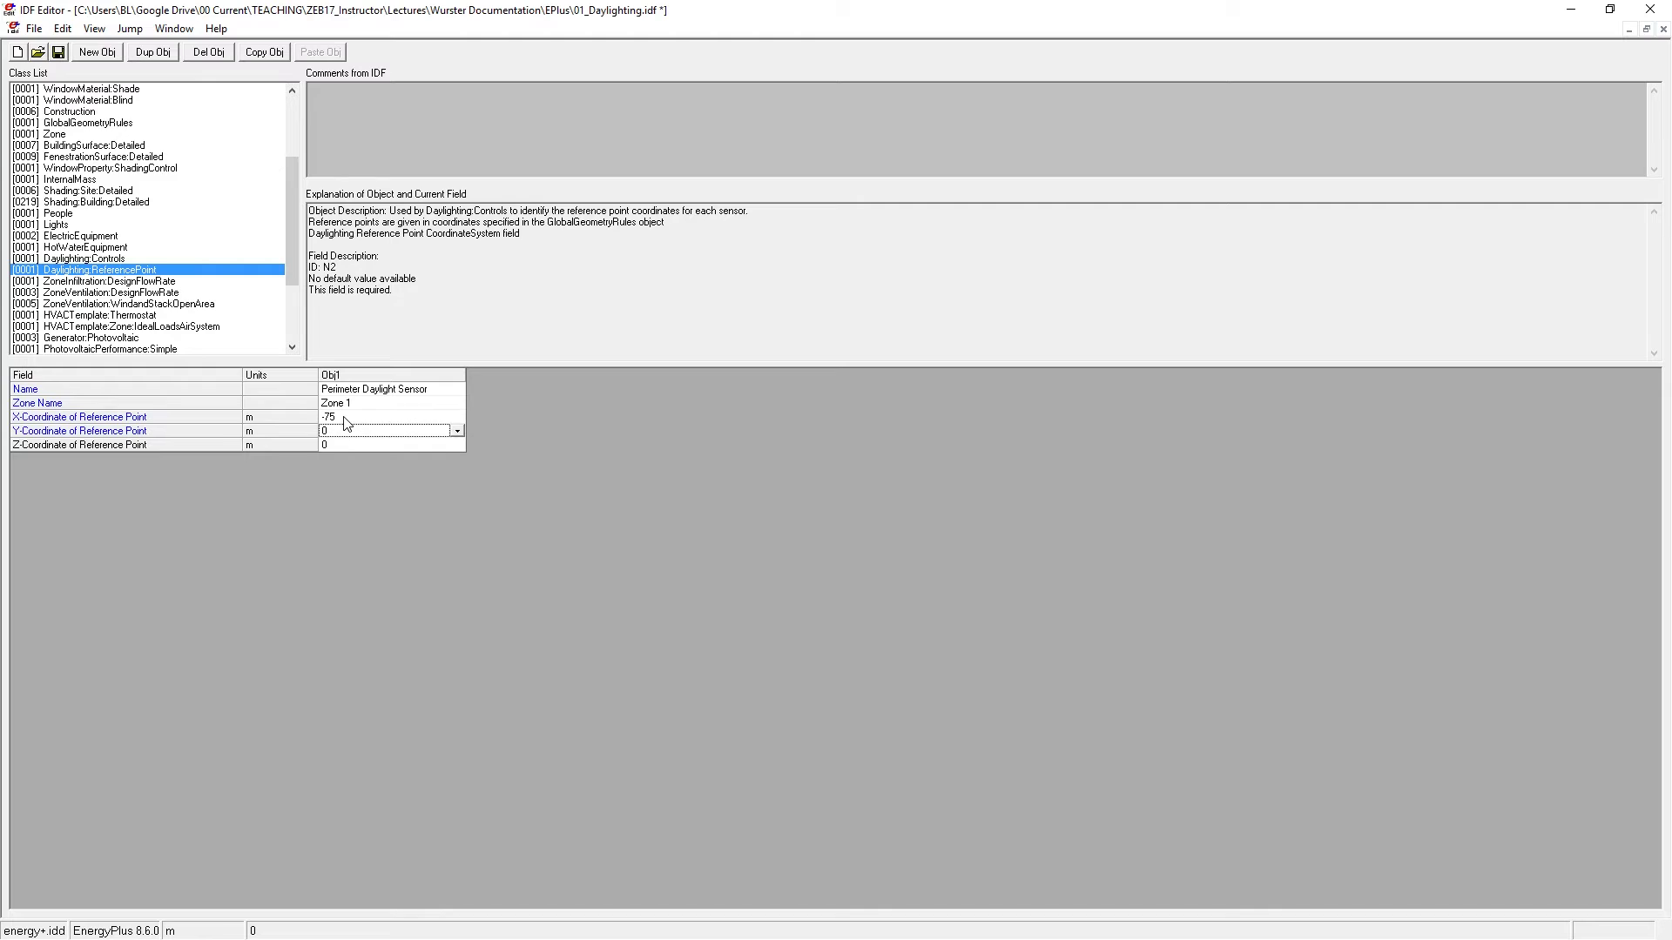
{"action": "type", "text": "25"}
{"action": "left_click", "coordinate": [363, 446]}
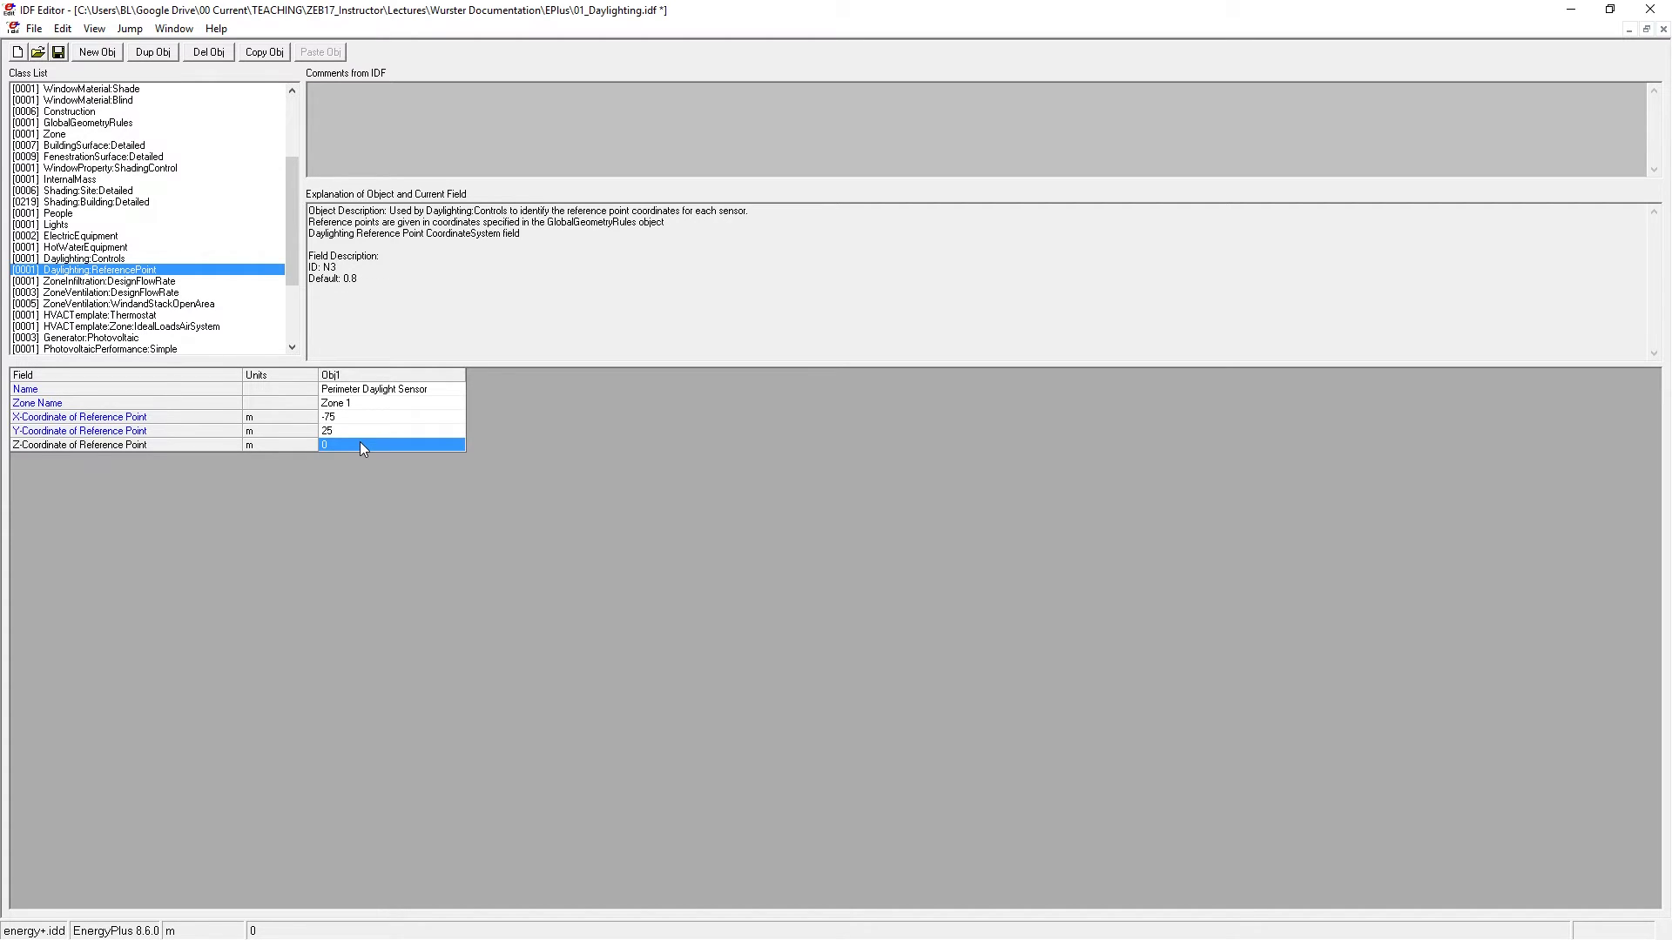
{"action": "type", "text": "5."}
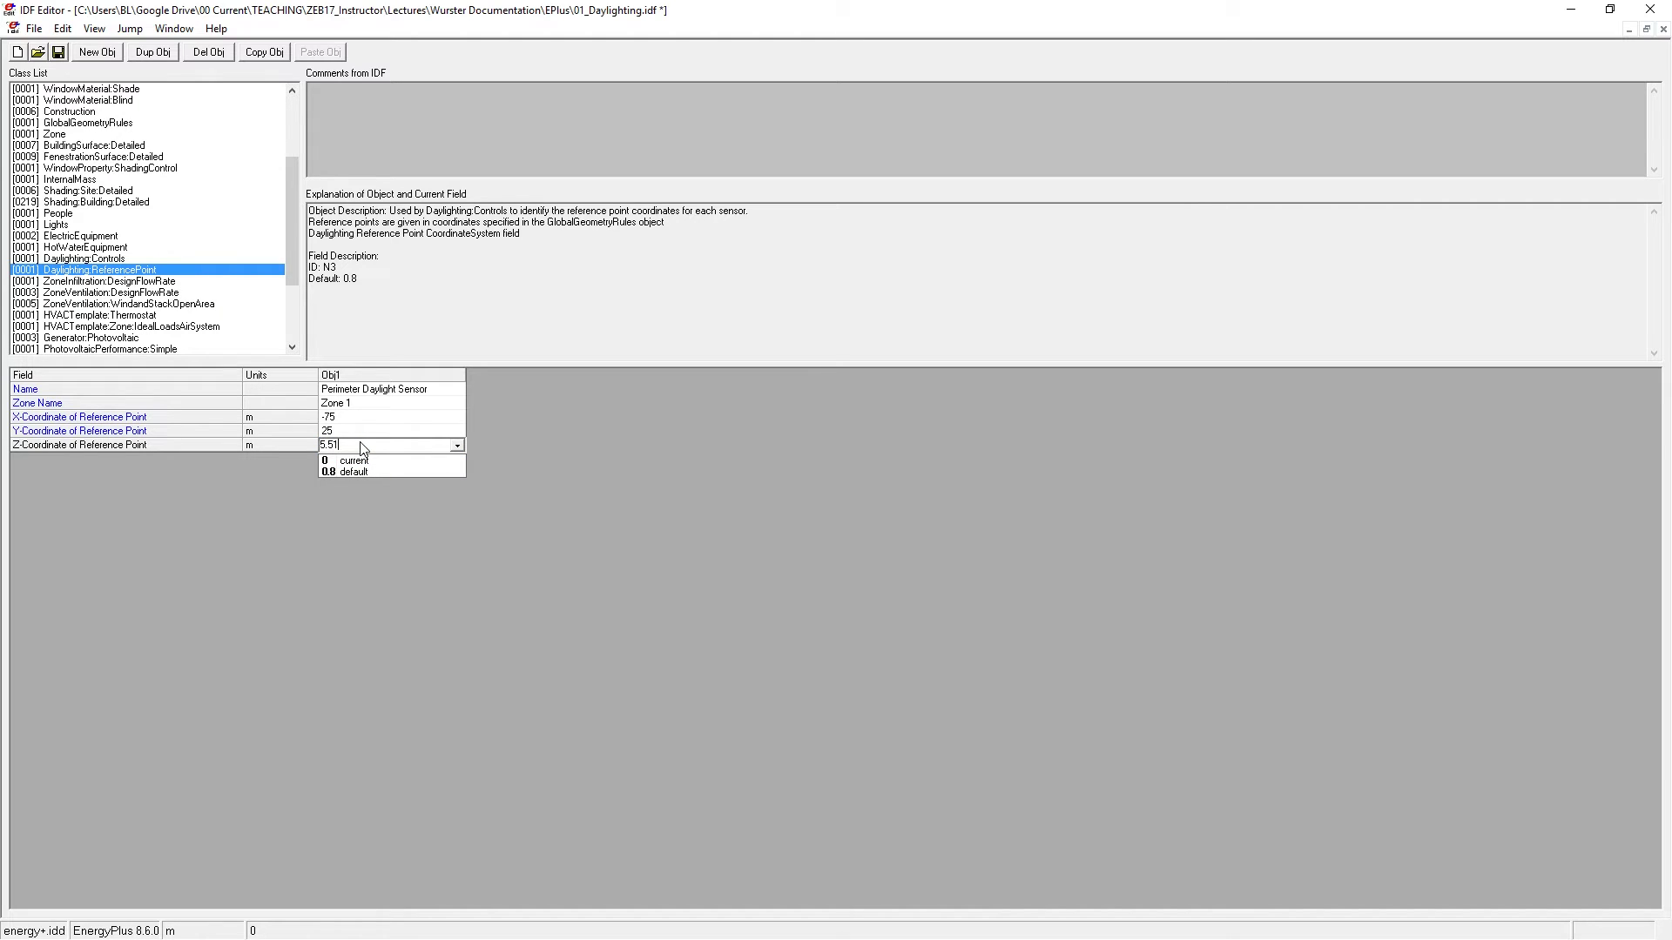
{"action": "type", "text": "51"}
{"action": "key", "text": "Return"}
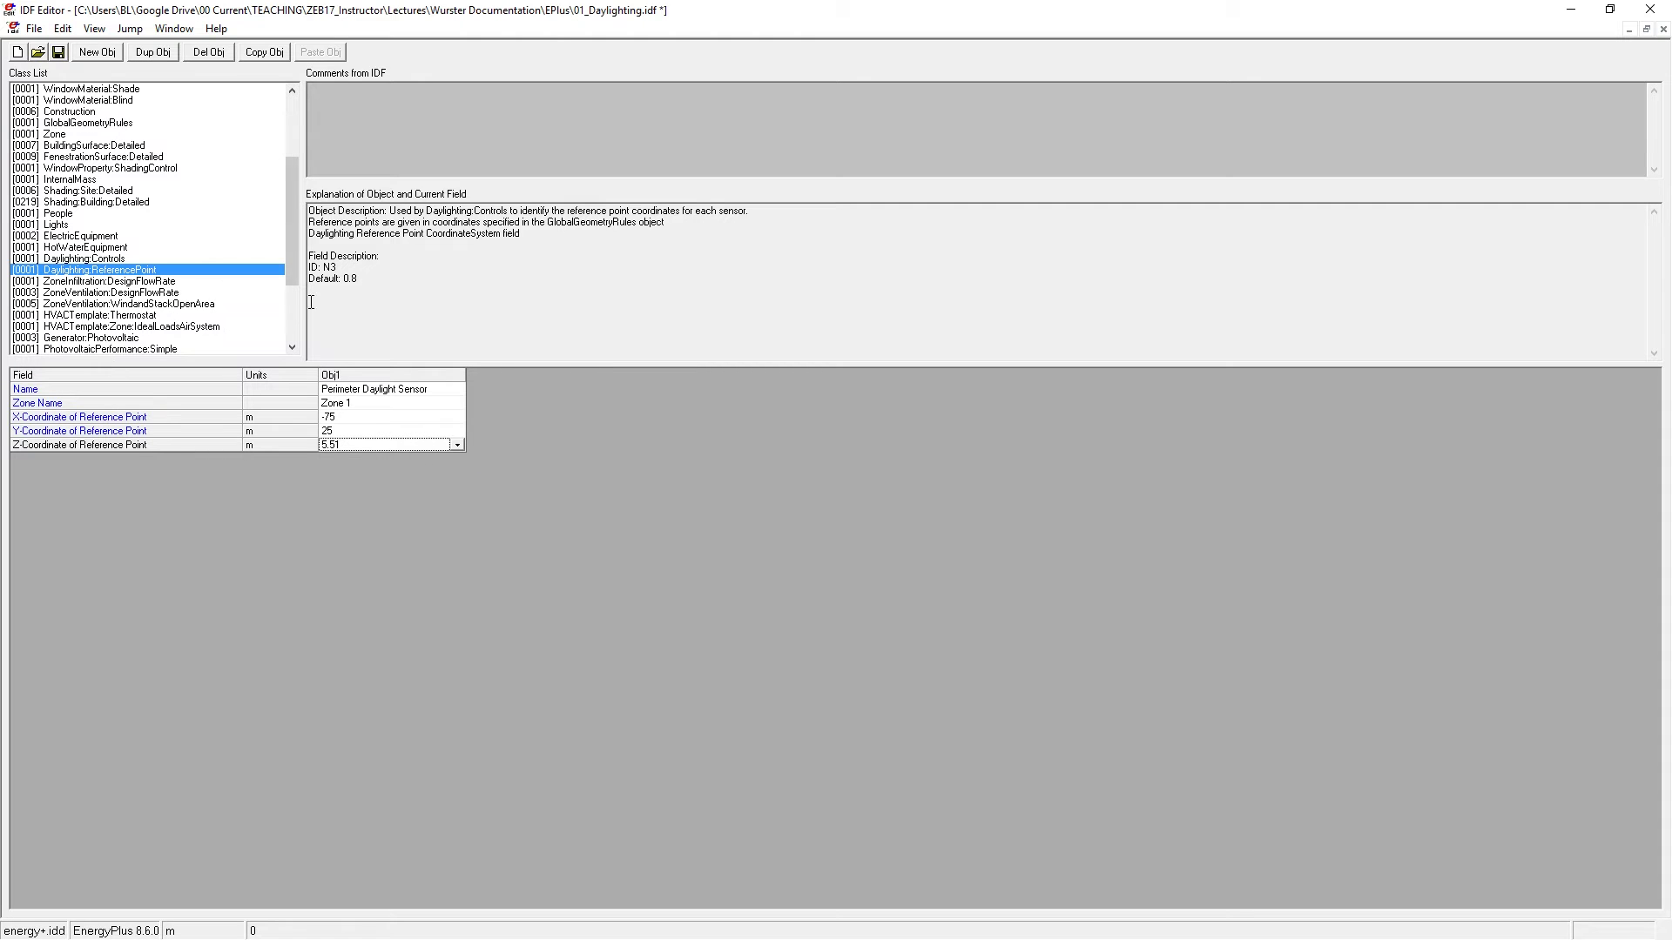
{"action": "left_click", "coordinate": [361, 388]}
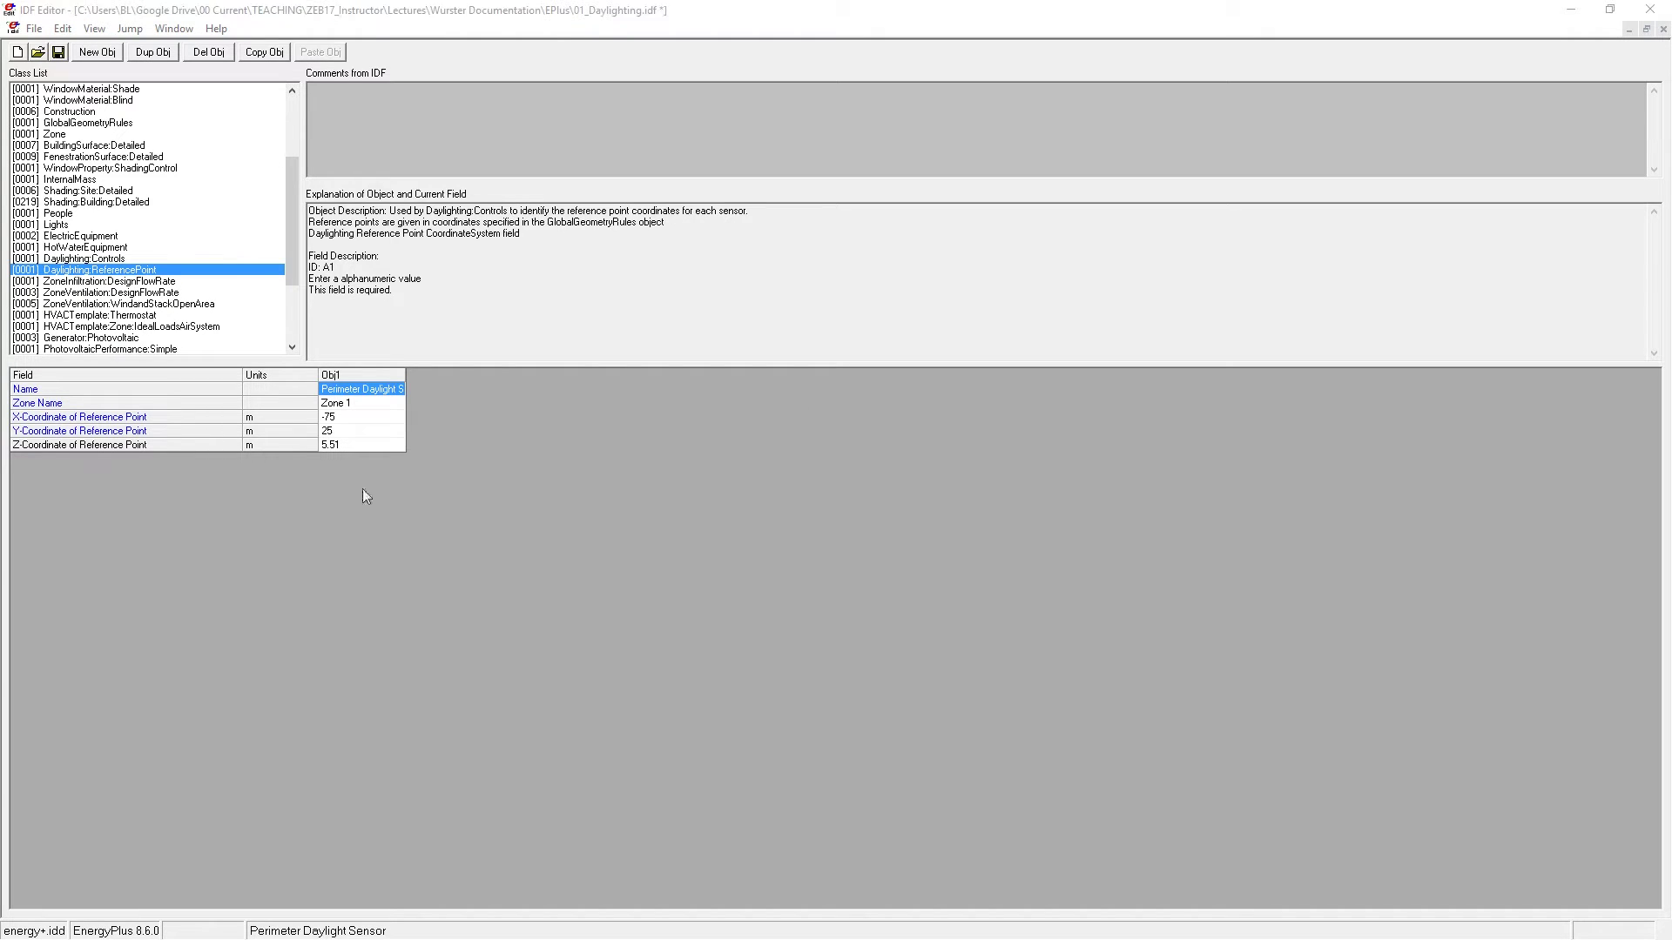
{"action": "left_click_drag", "start_coordinate": [405, 375], "coordinate": [464, 374]}
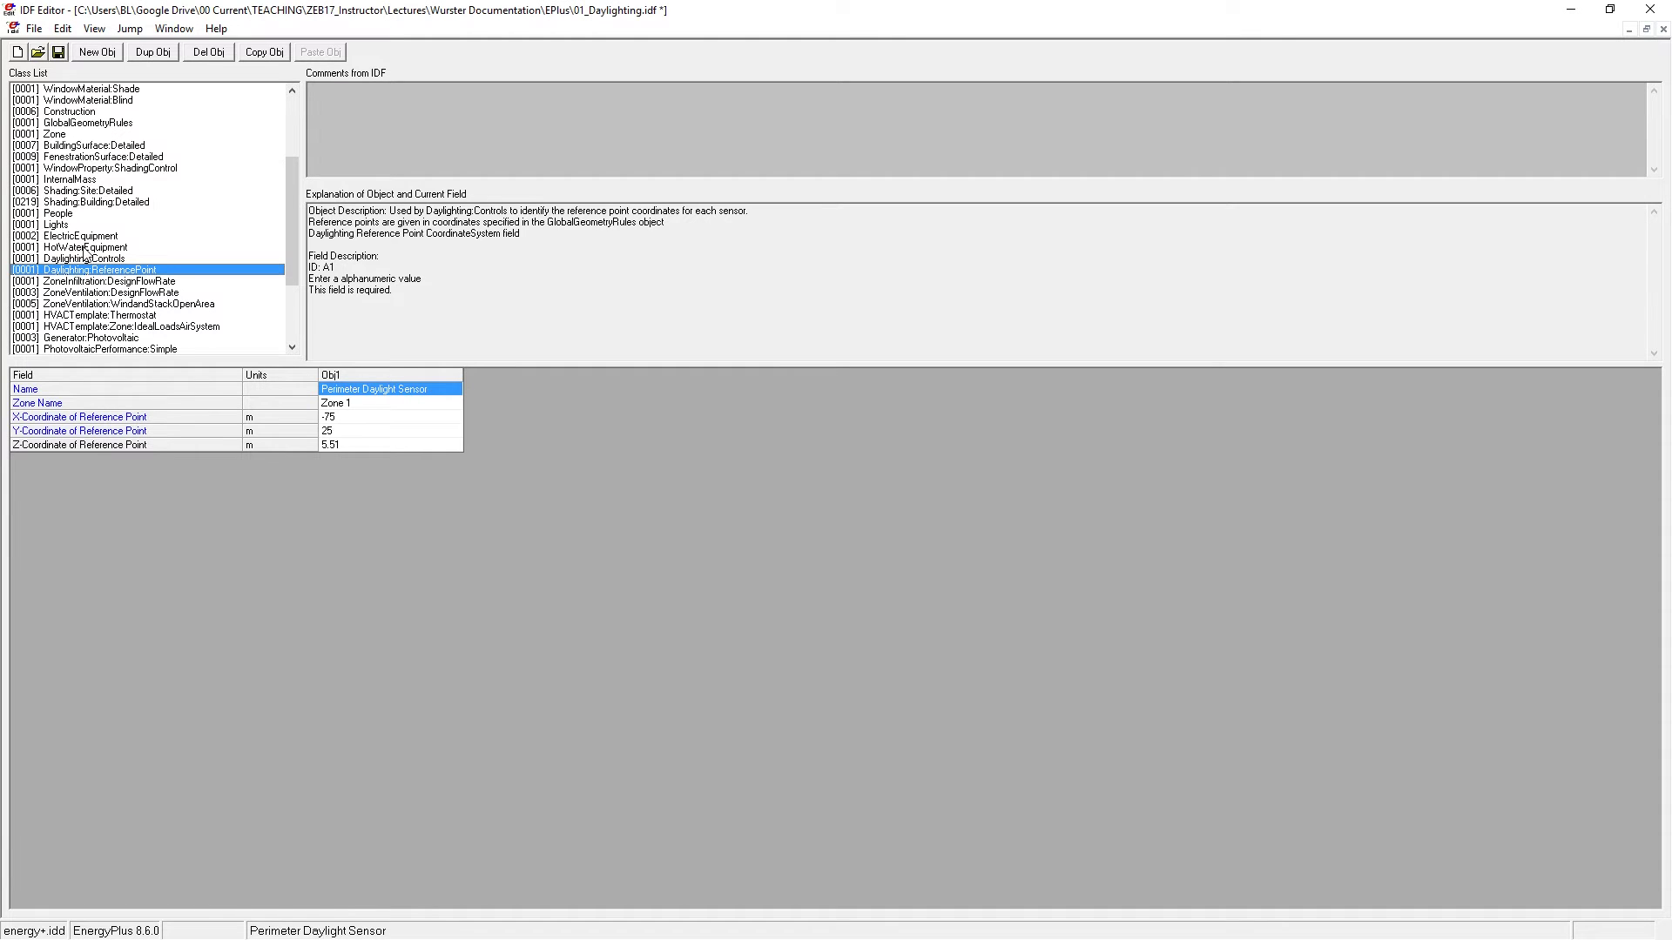
{"action": "left_click", "coordinate": [87, 258]}
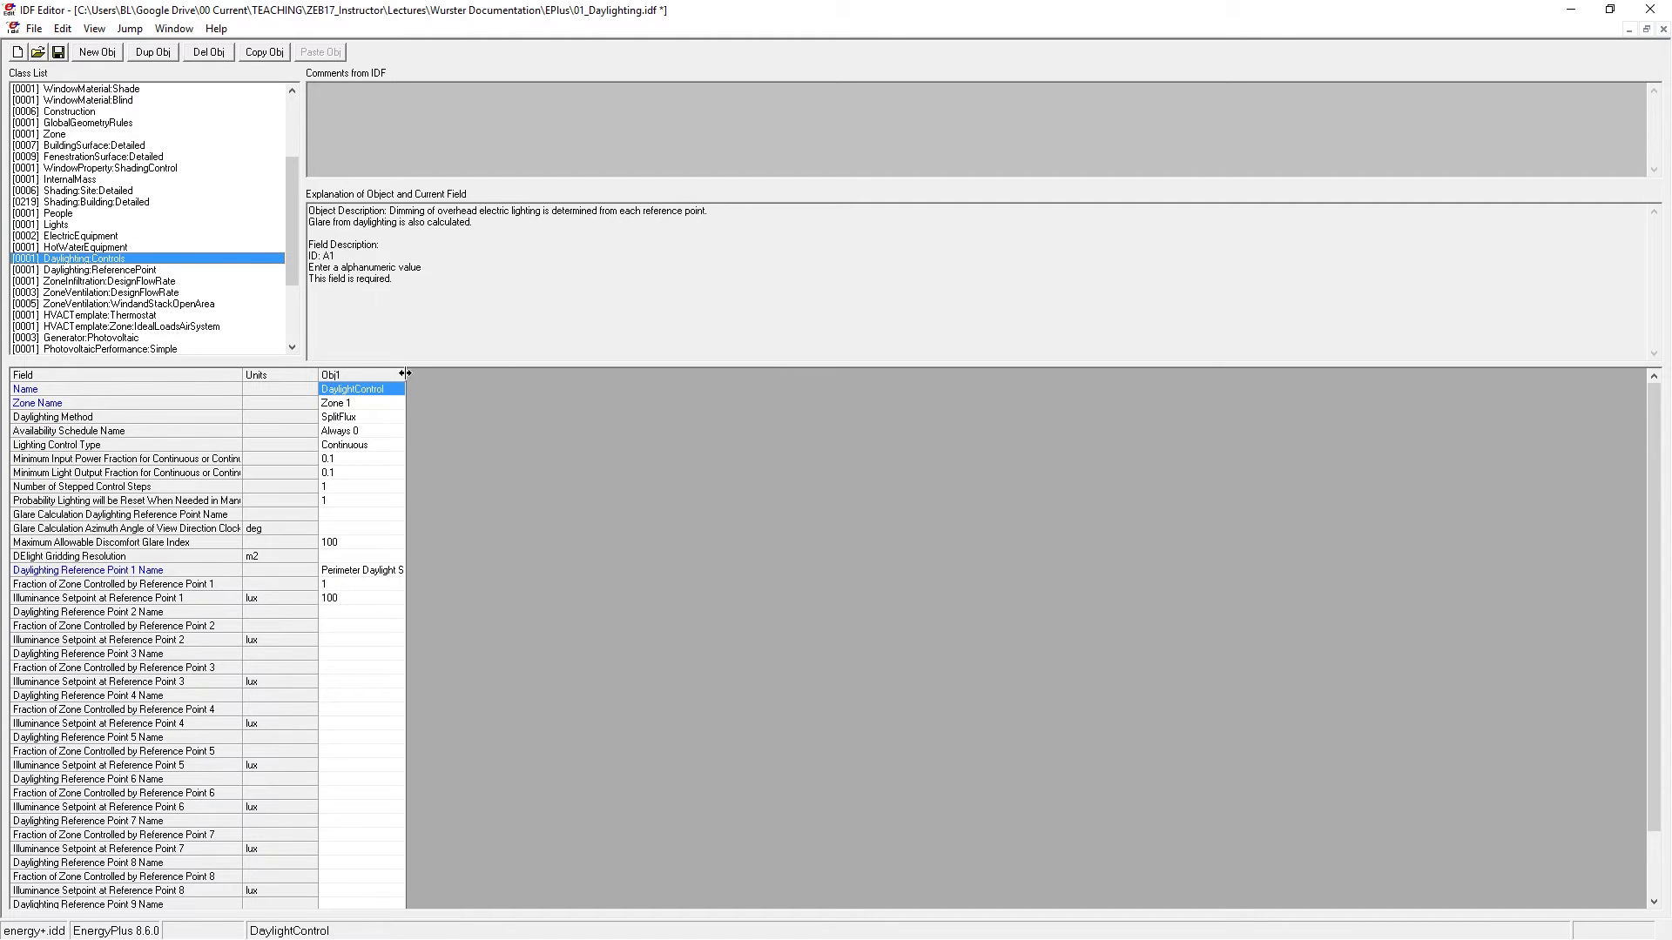
Step: Set DaylightControl's Availability Schedule Name to Always 1
{"action": "left_click_drag", "start_coordinate": [405, 373], "coordinate": [475, 373]}
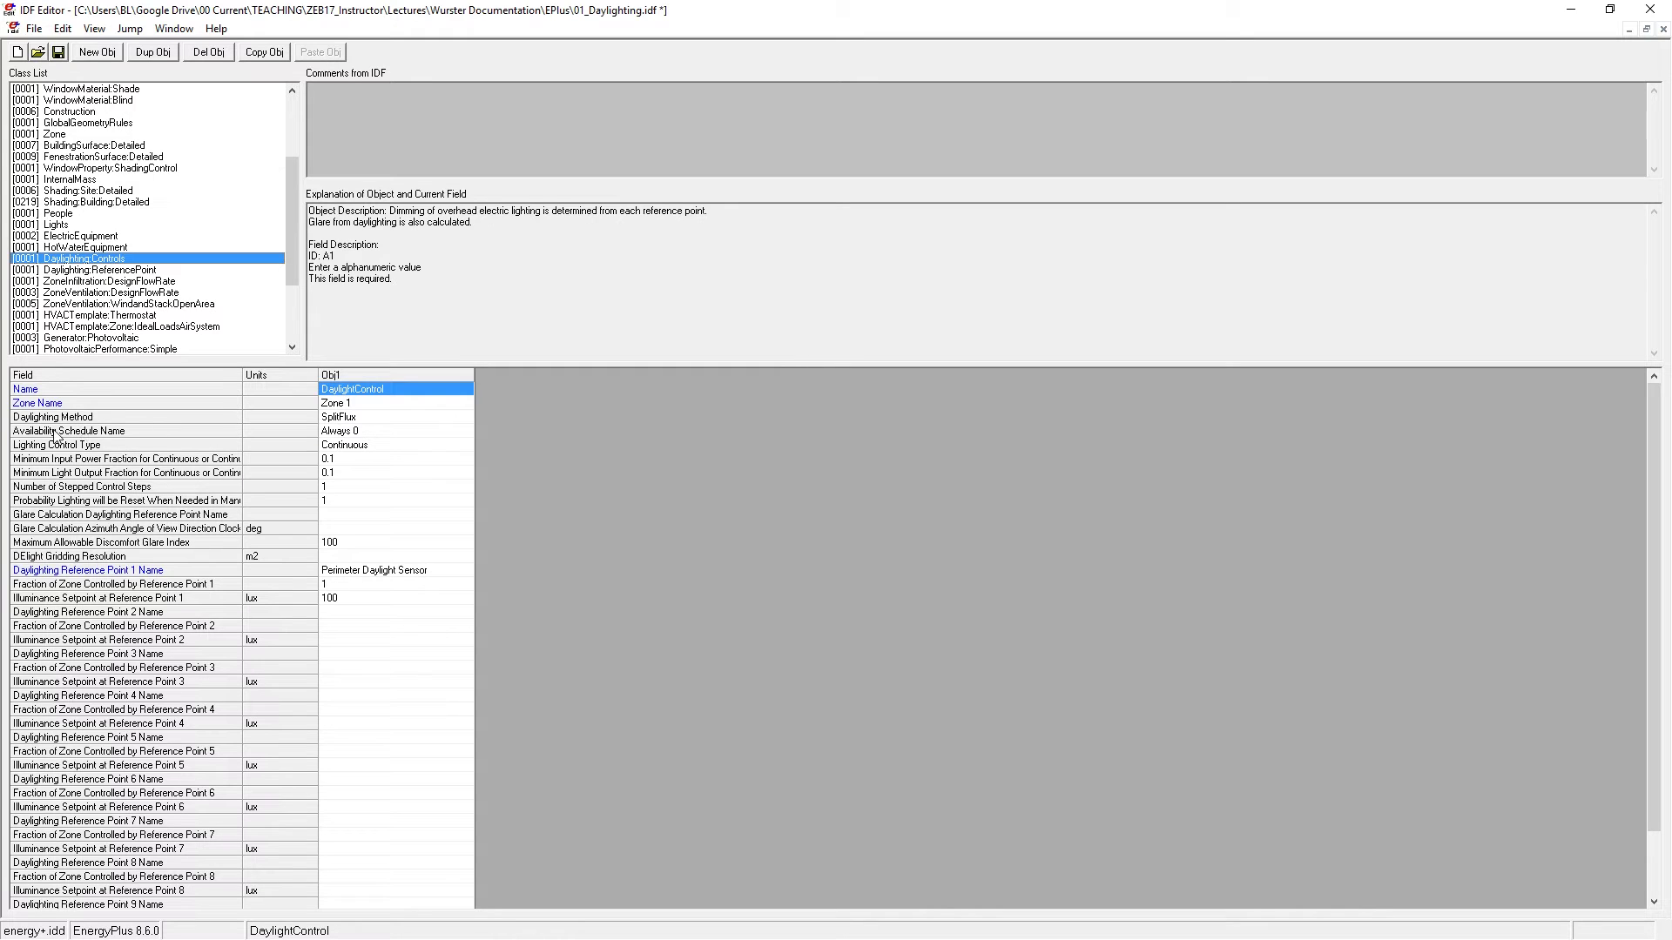
{"action": "left_click", "coordinate": [24, 434]}
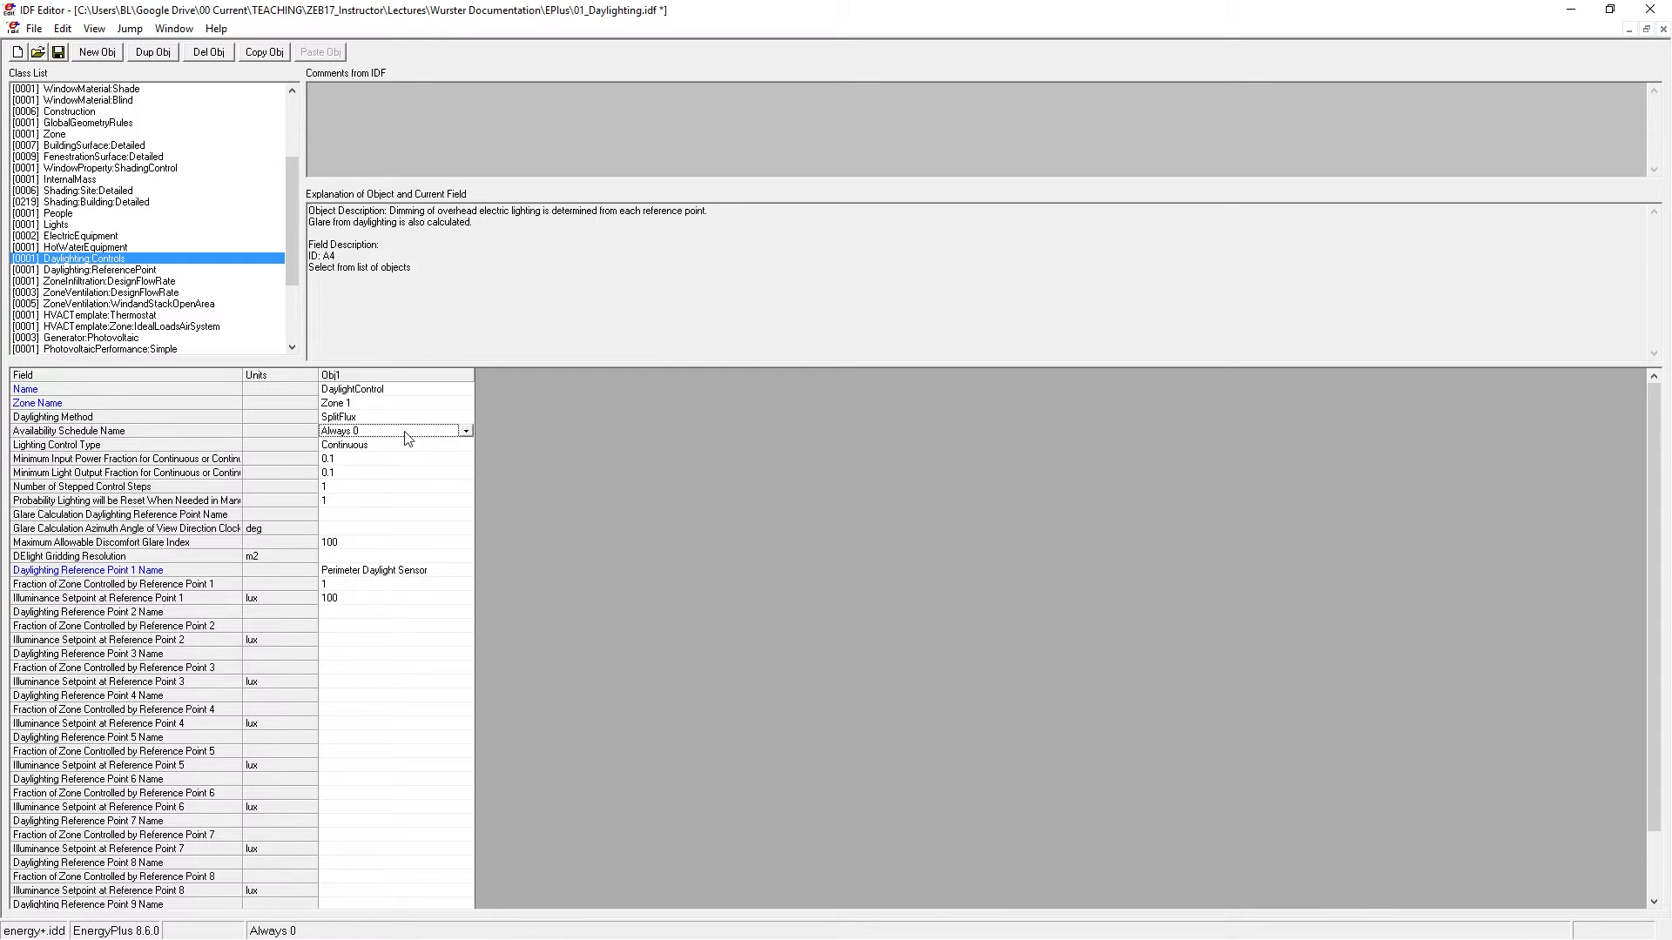
{"action": "left_click", "coordinate": [466, 431]}
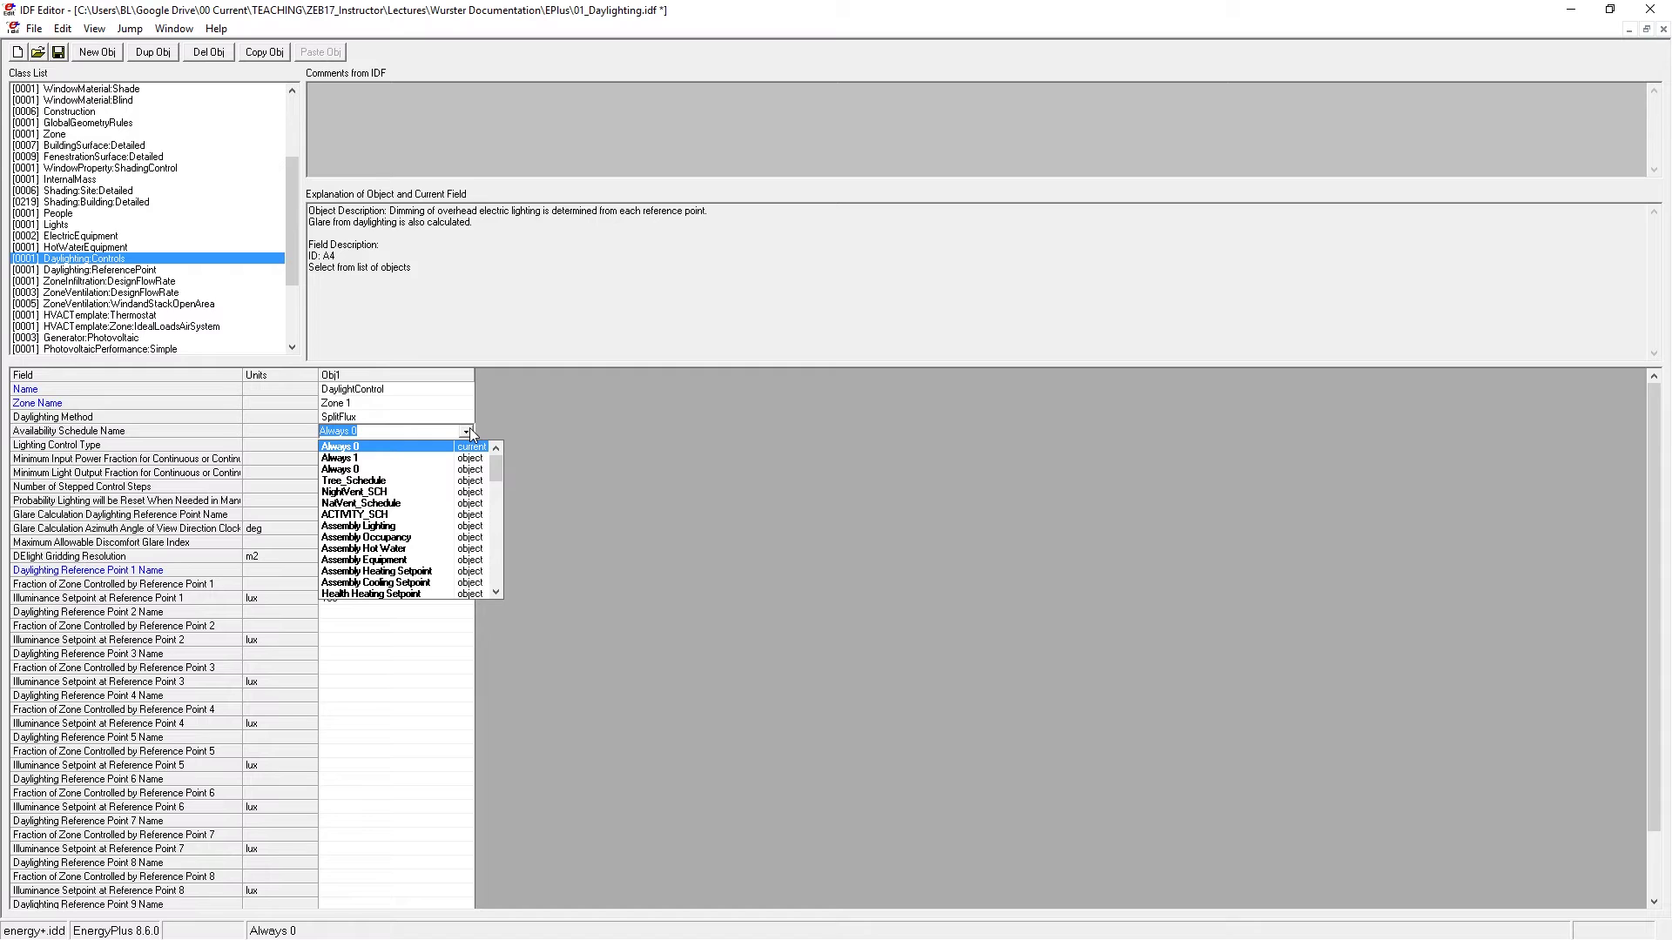
{"action": "left_click", "coordinate": [354, 460]}
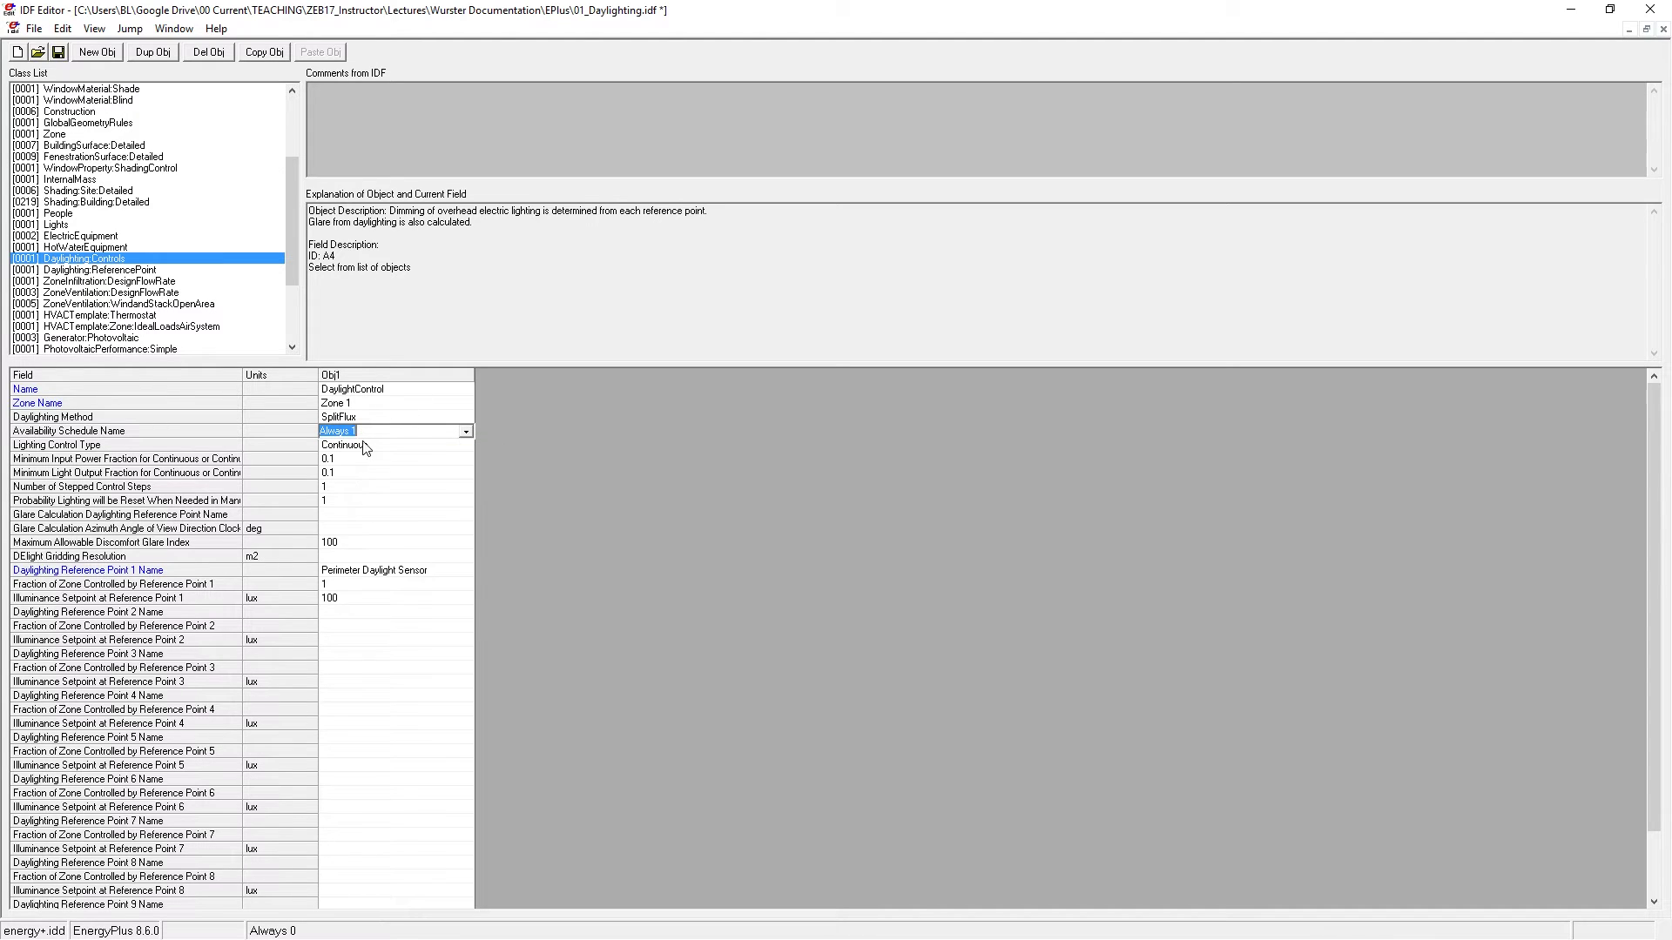
Step: Review DaylightControl's name, zone, daylighting method, lighting control type and minimum fraction fields
{"action": "left_click", "coordinate": [389, 404]}
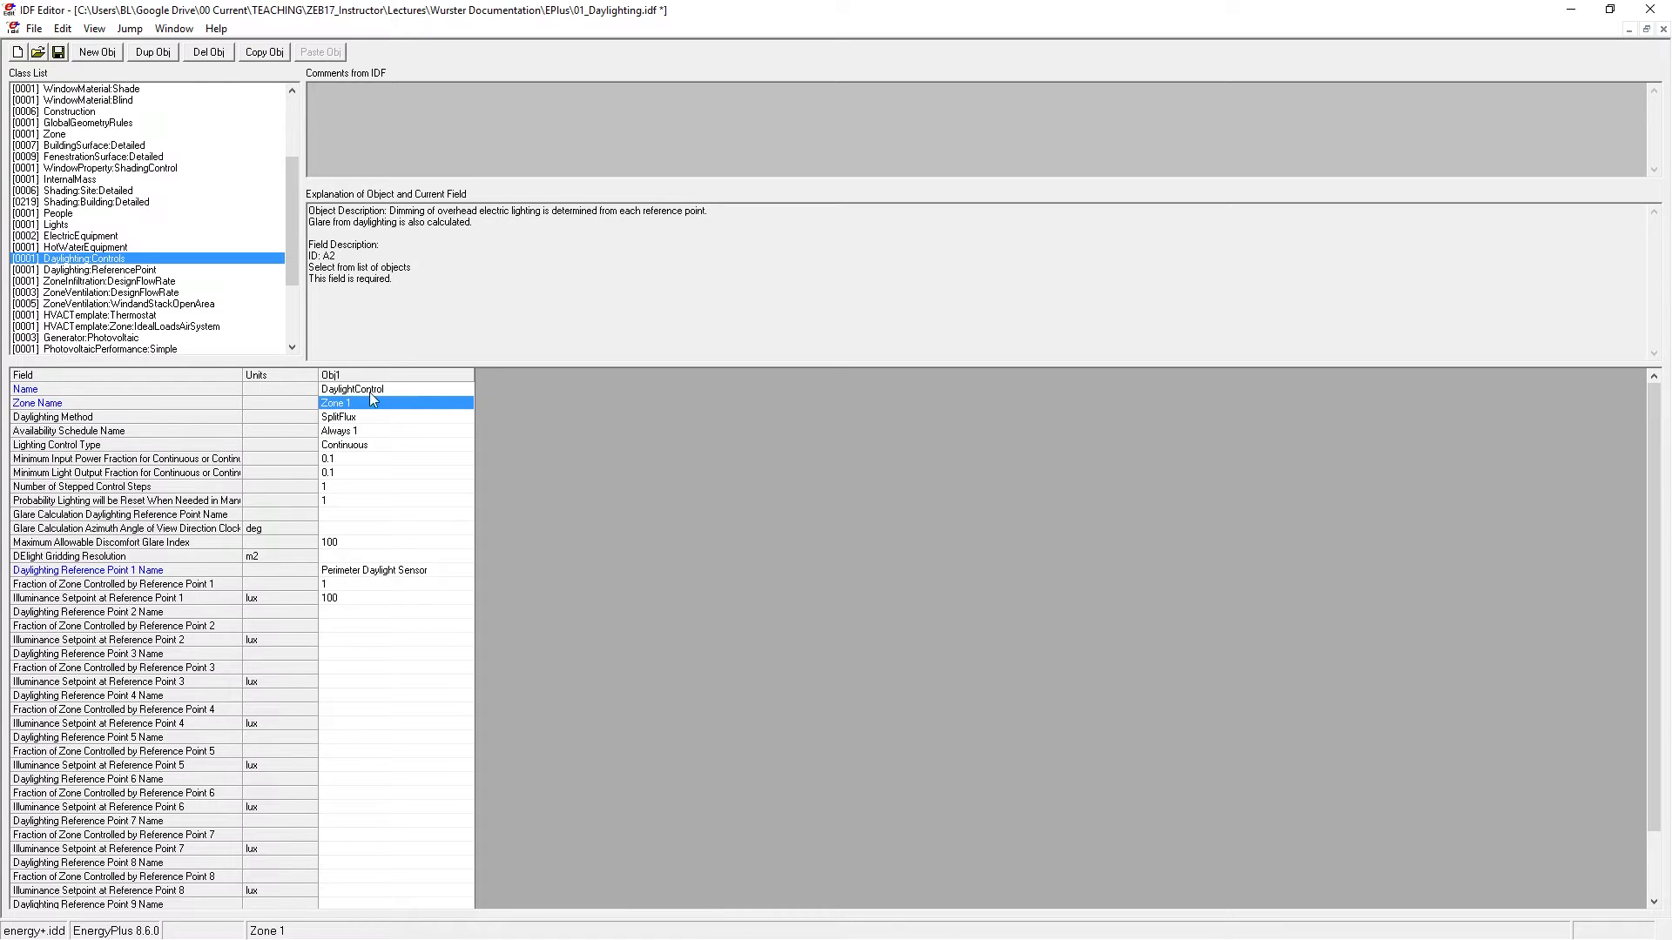
{"action": "left_click", "coordinate": [406, 389]}
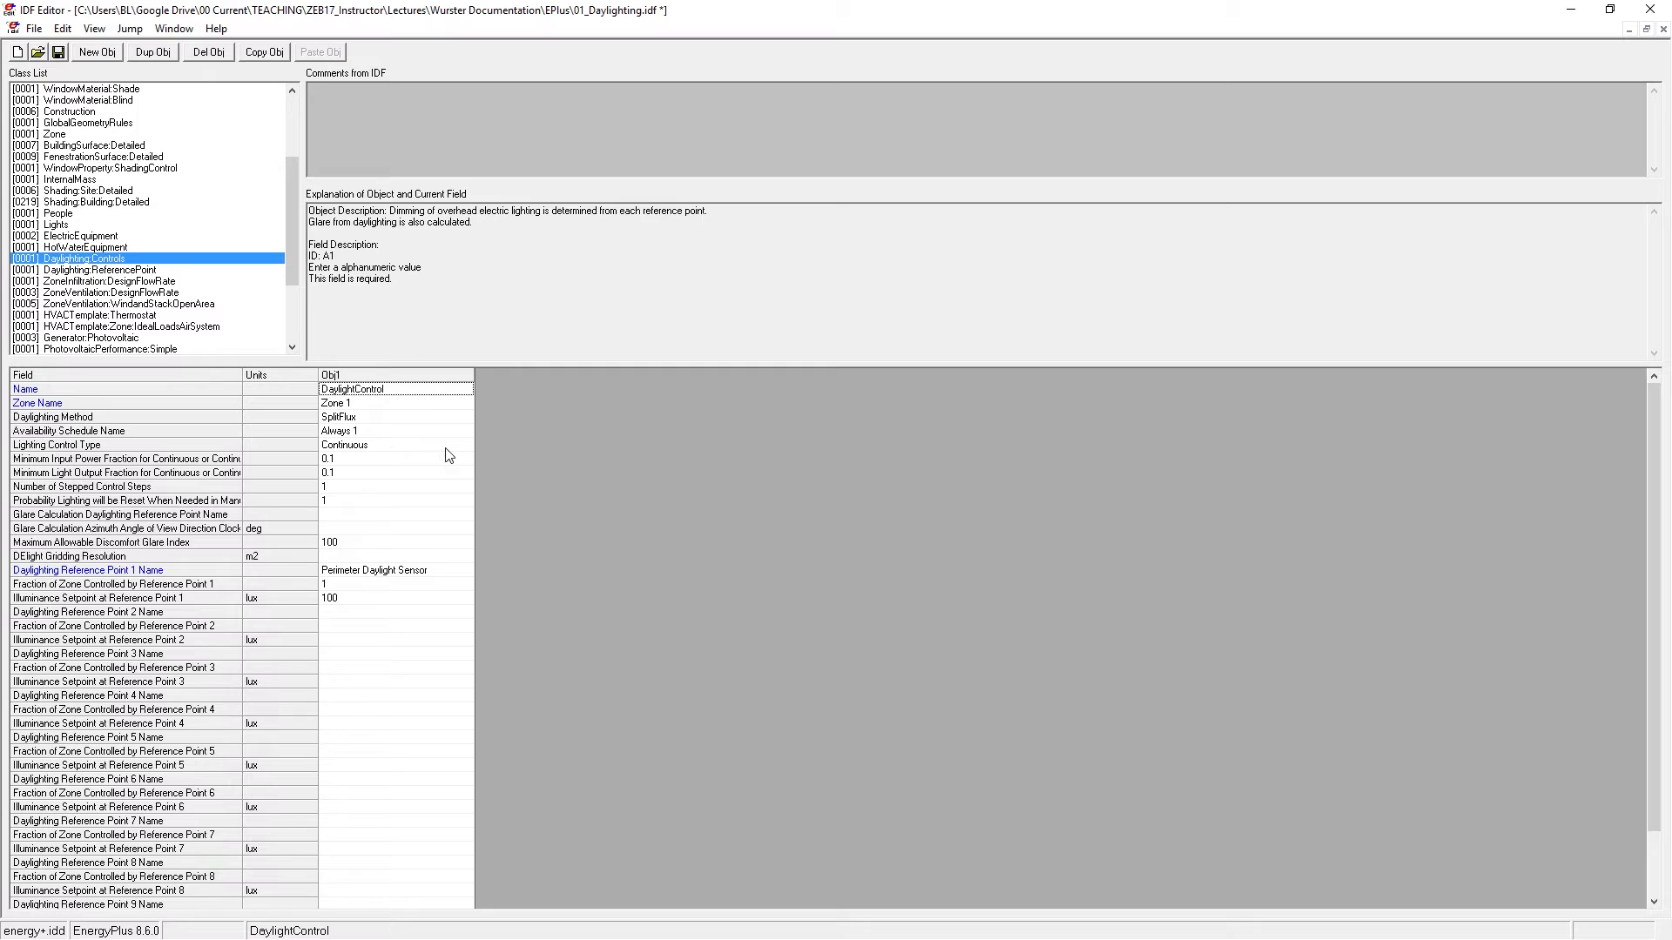
{"action": "left_click", "coordinate": [385, 405]}
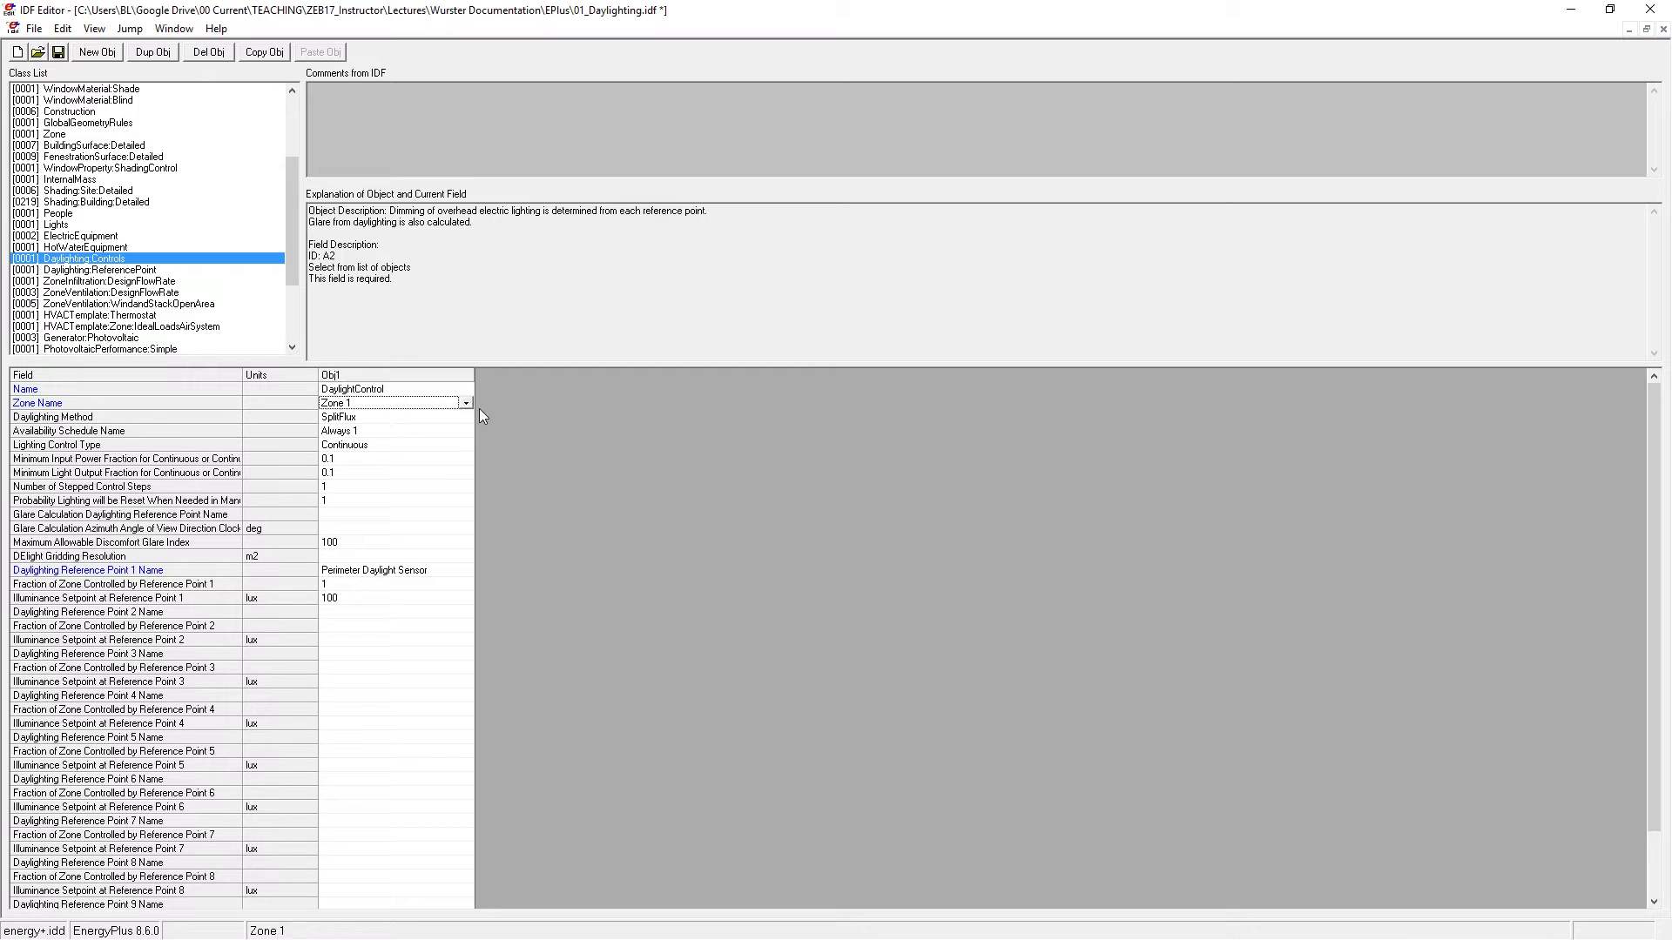
{"action": "left_click", "coordinate": [46, 417]}
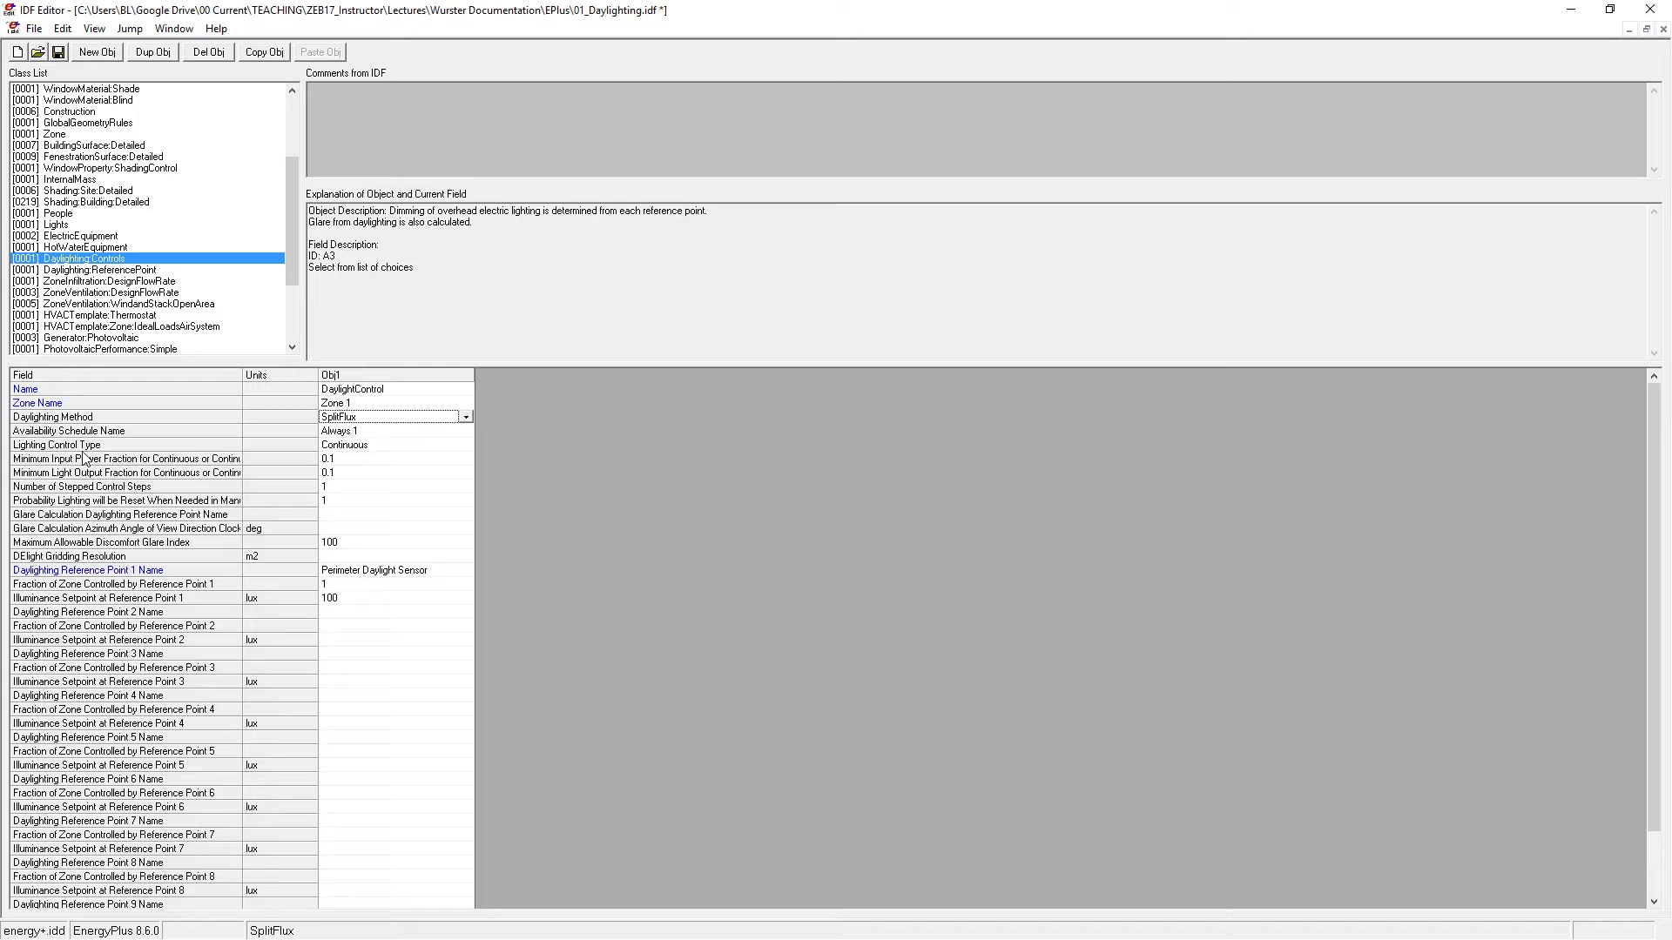
{"action": "left_click", "coordinate": [370, 433]}
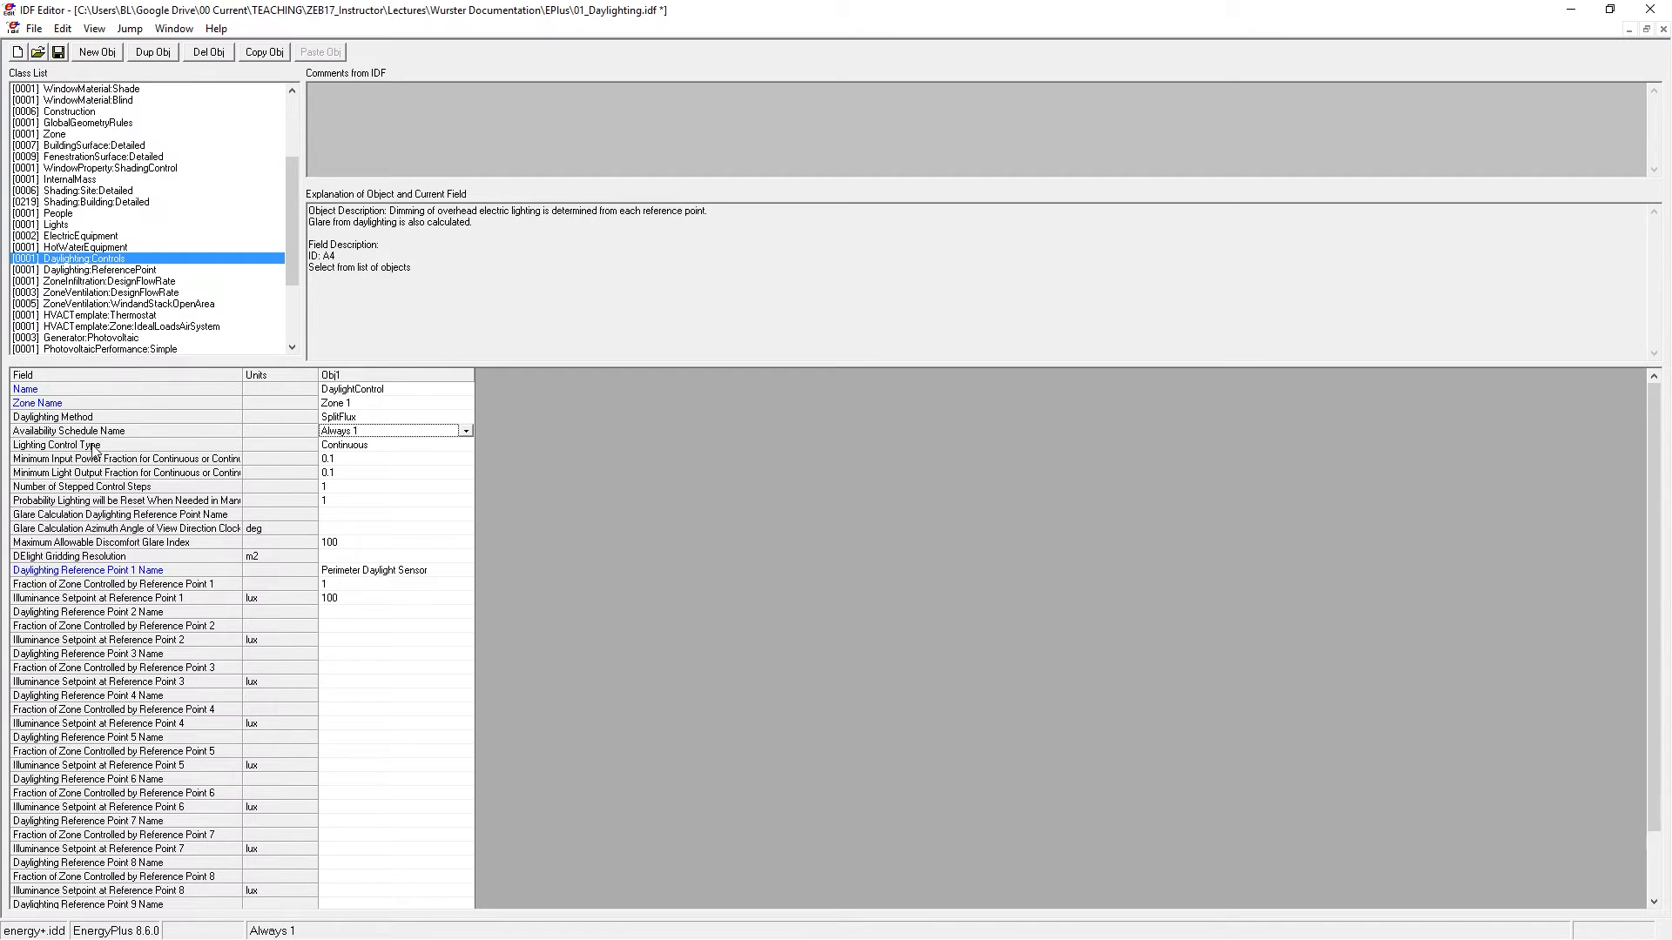
{"action": "left_click", "coordinate": [390, 445]}
{"action": "left_click", "coordinate": [348, 463]}
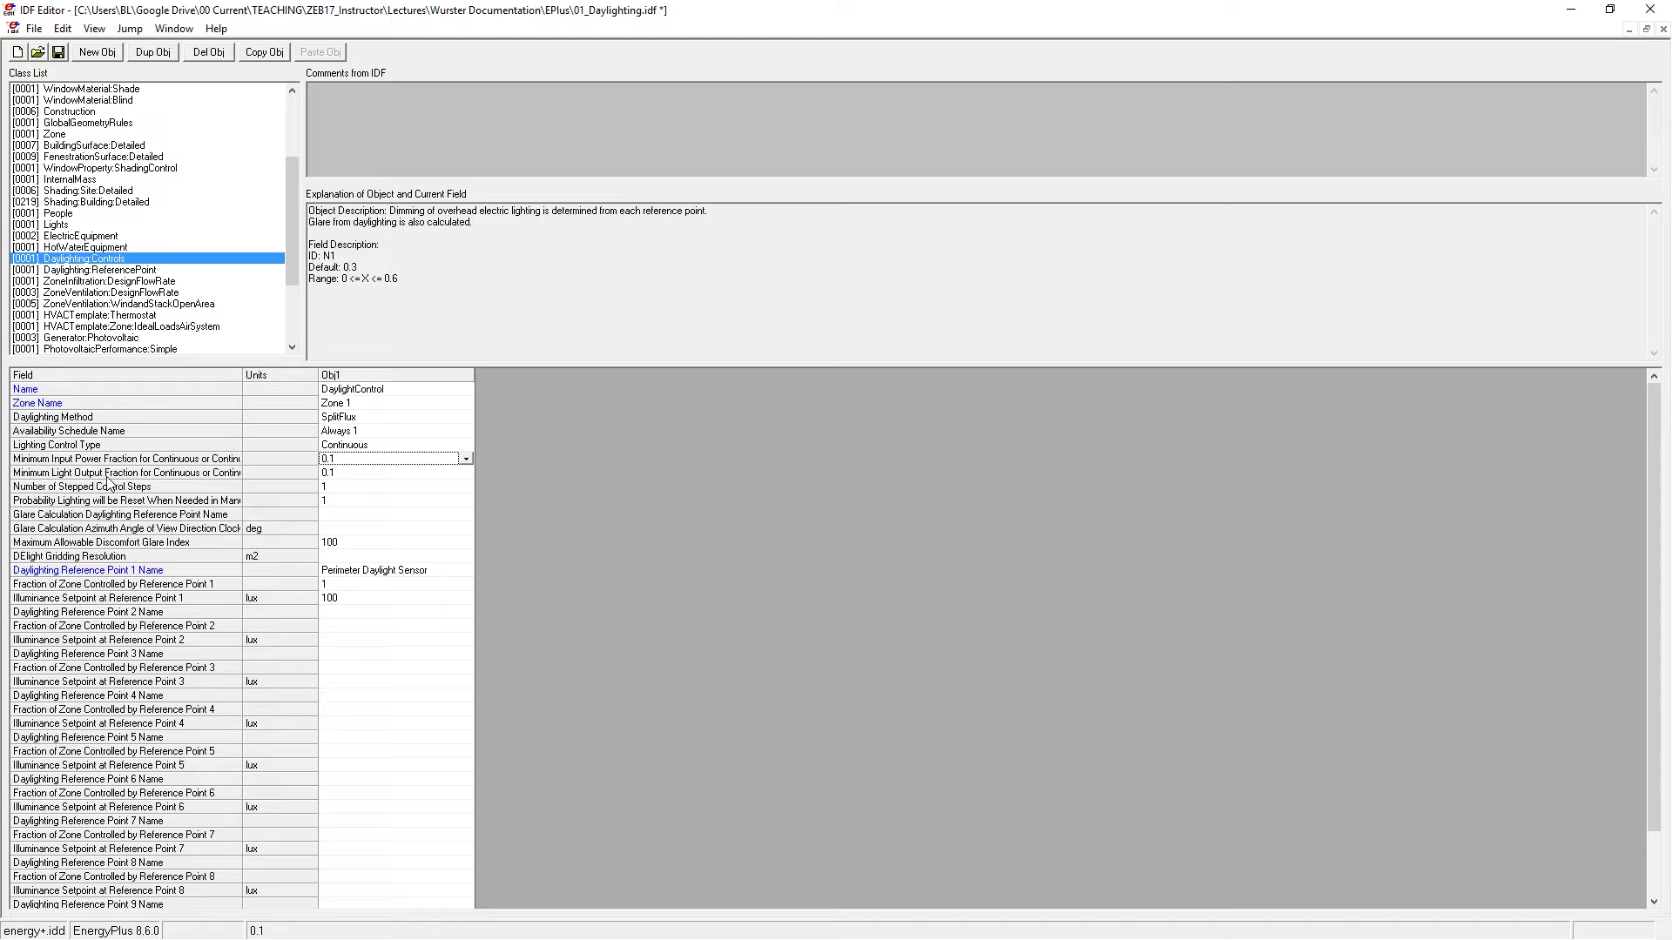
{"action": "left_click", "coordinate": [346, 475]}
{"action": "left_click", "coordinate": [352, 541]}
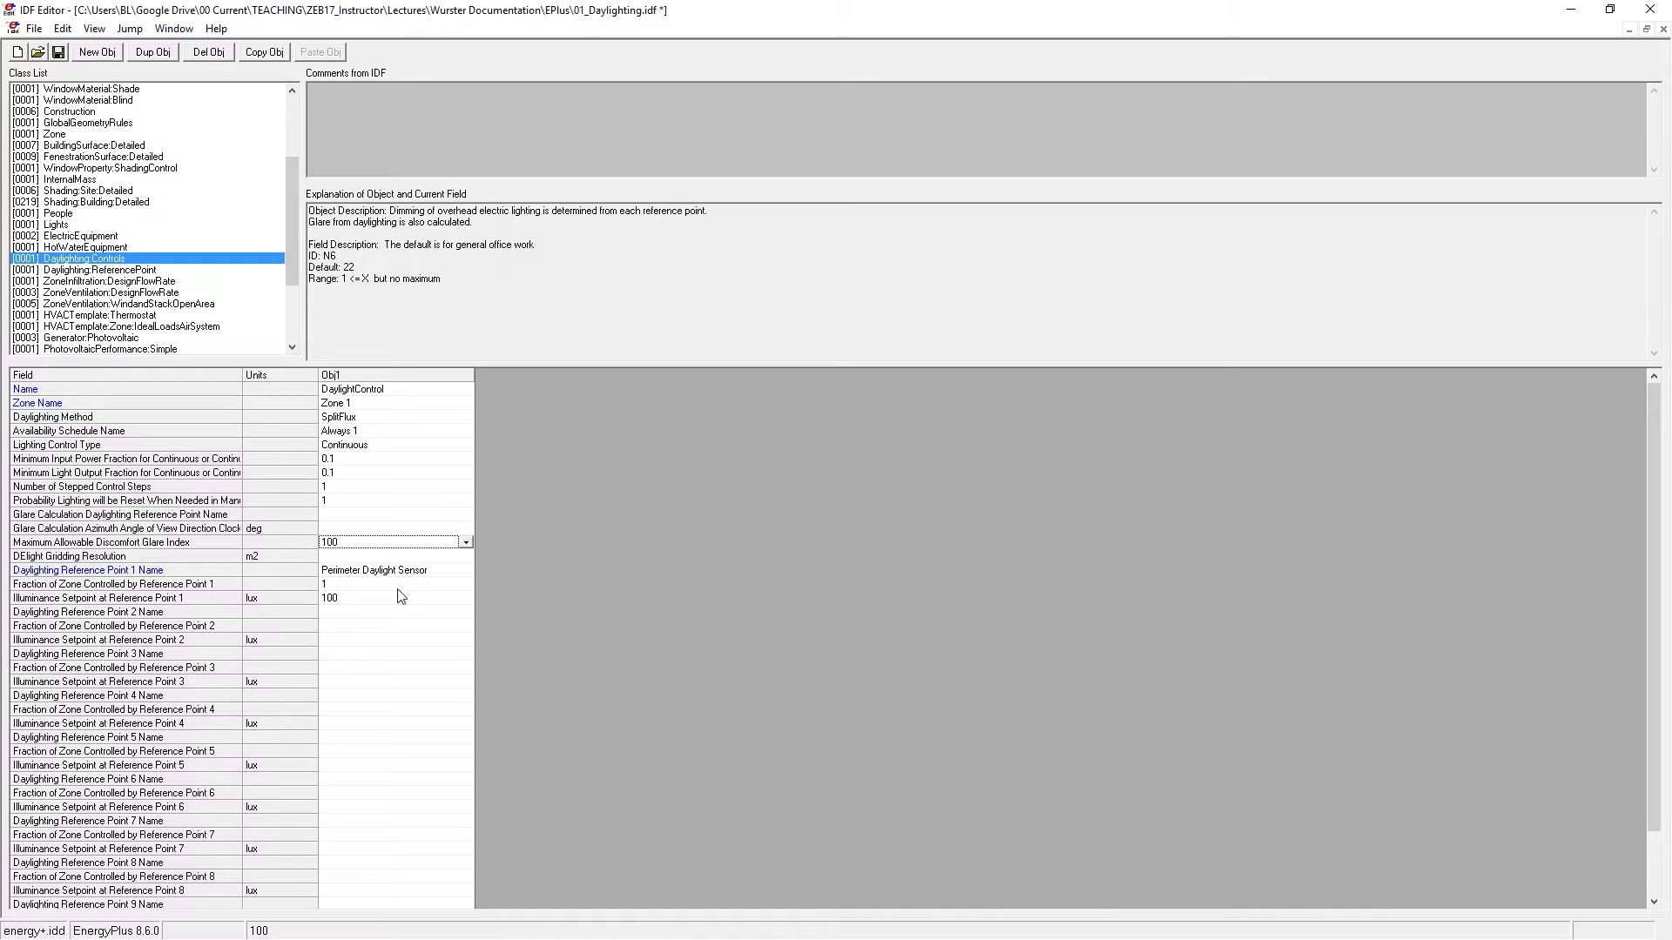
{"action": "left_click", "coordinate": [361, 572]}
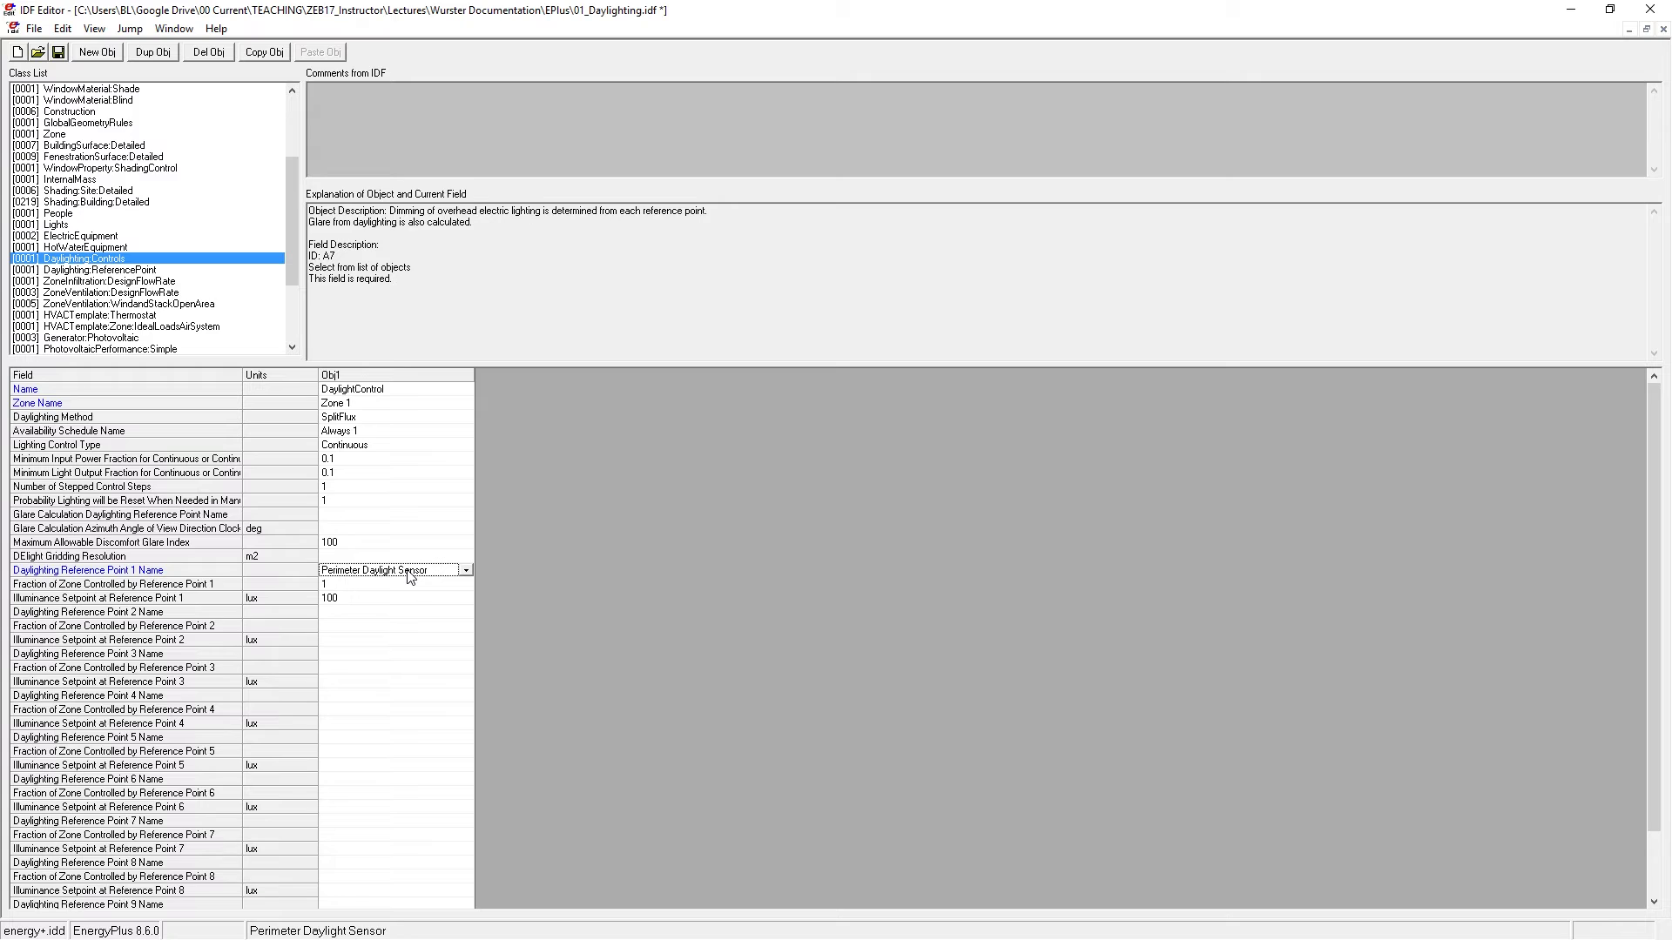
{"action": "left_click", "coordinate": [358, 586]}
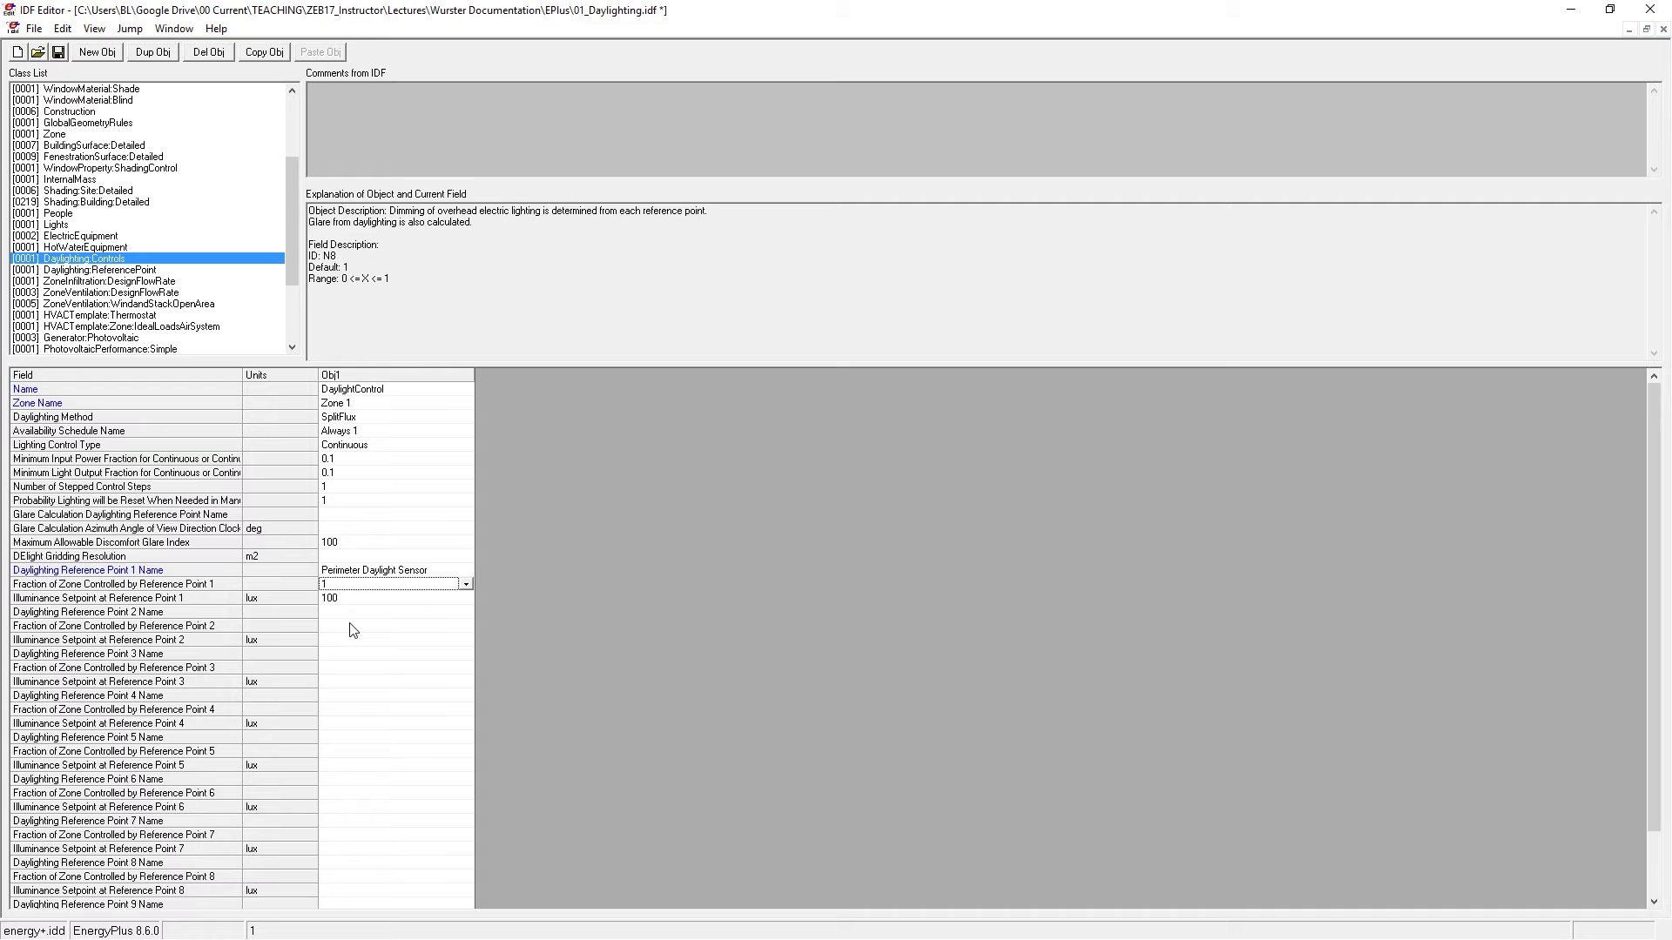
{"action": "key", "text": "Down"}
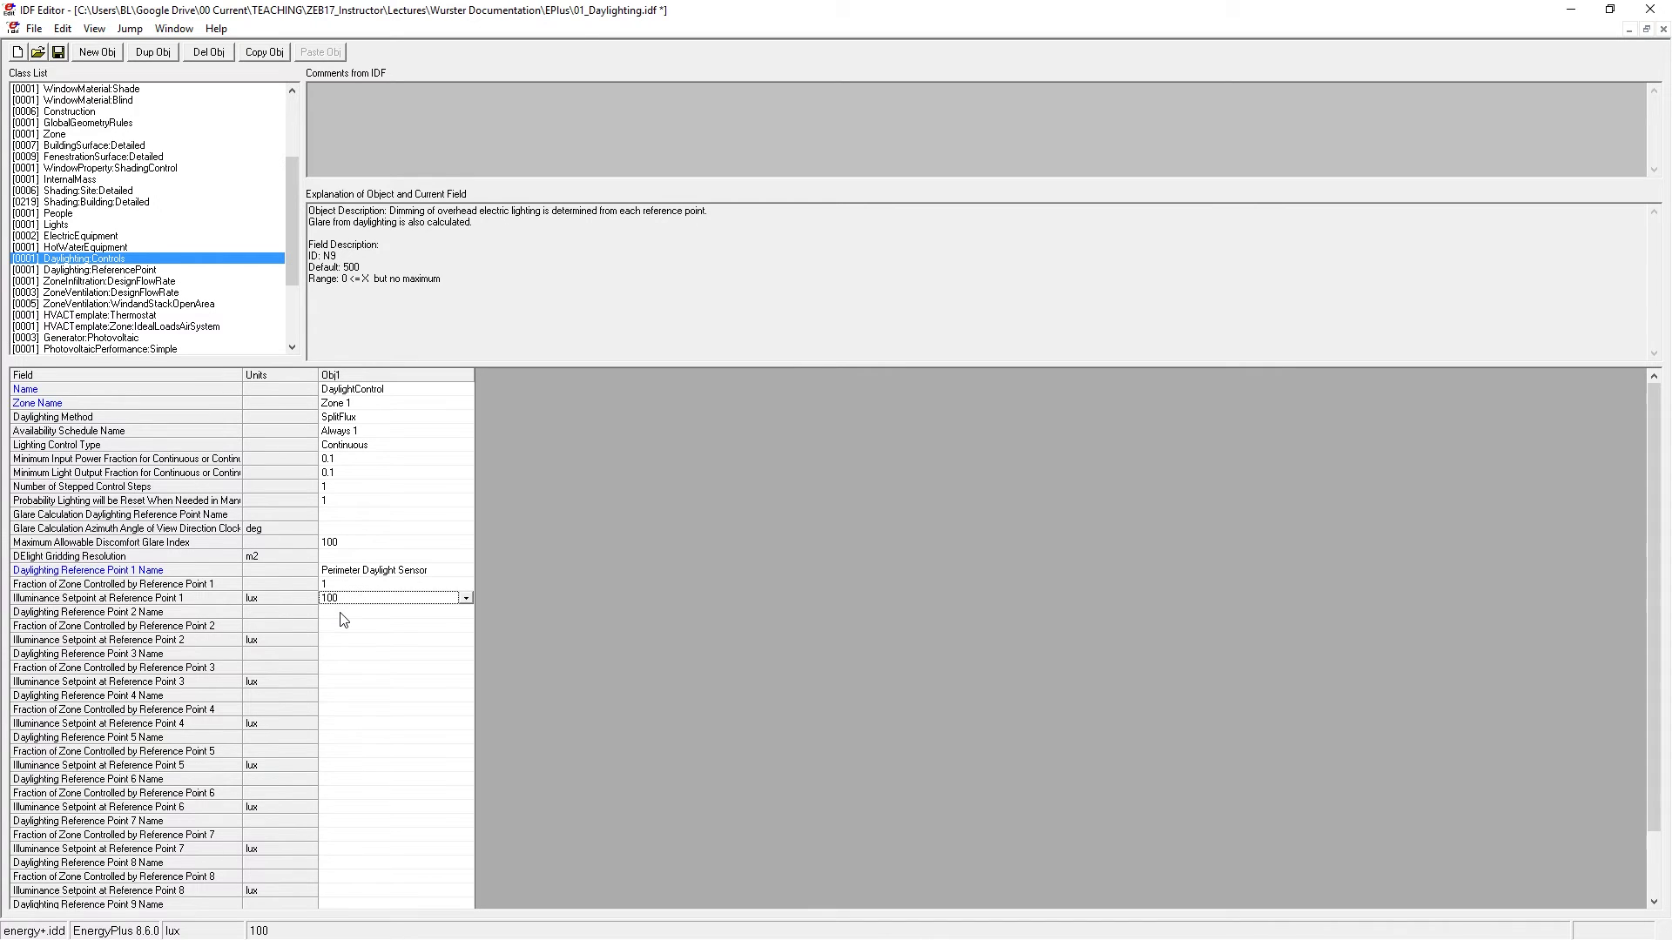
{"action": "key", "text": "Return"}
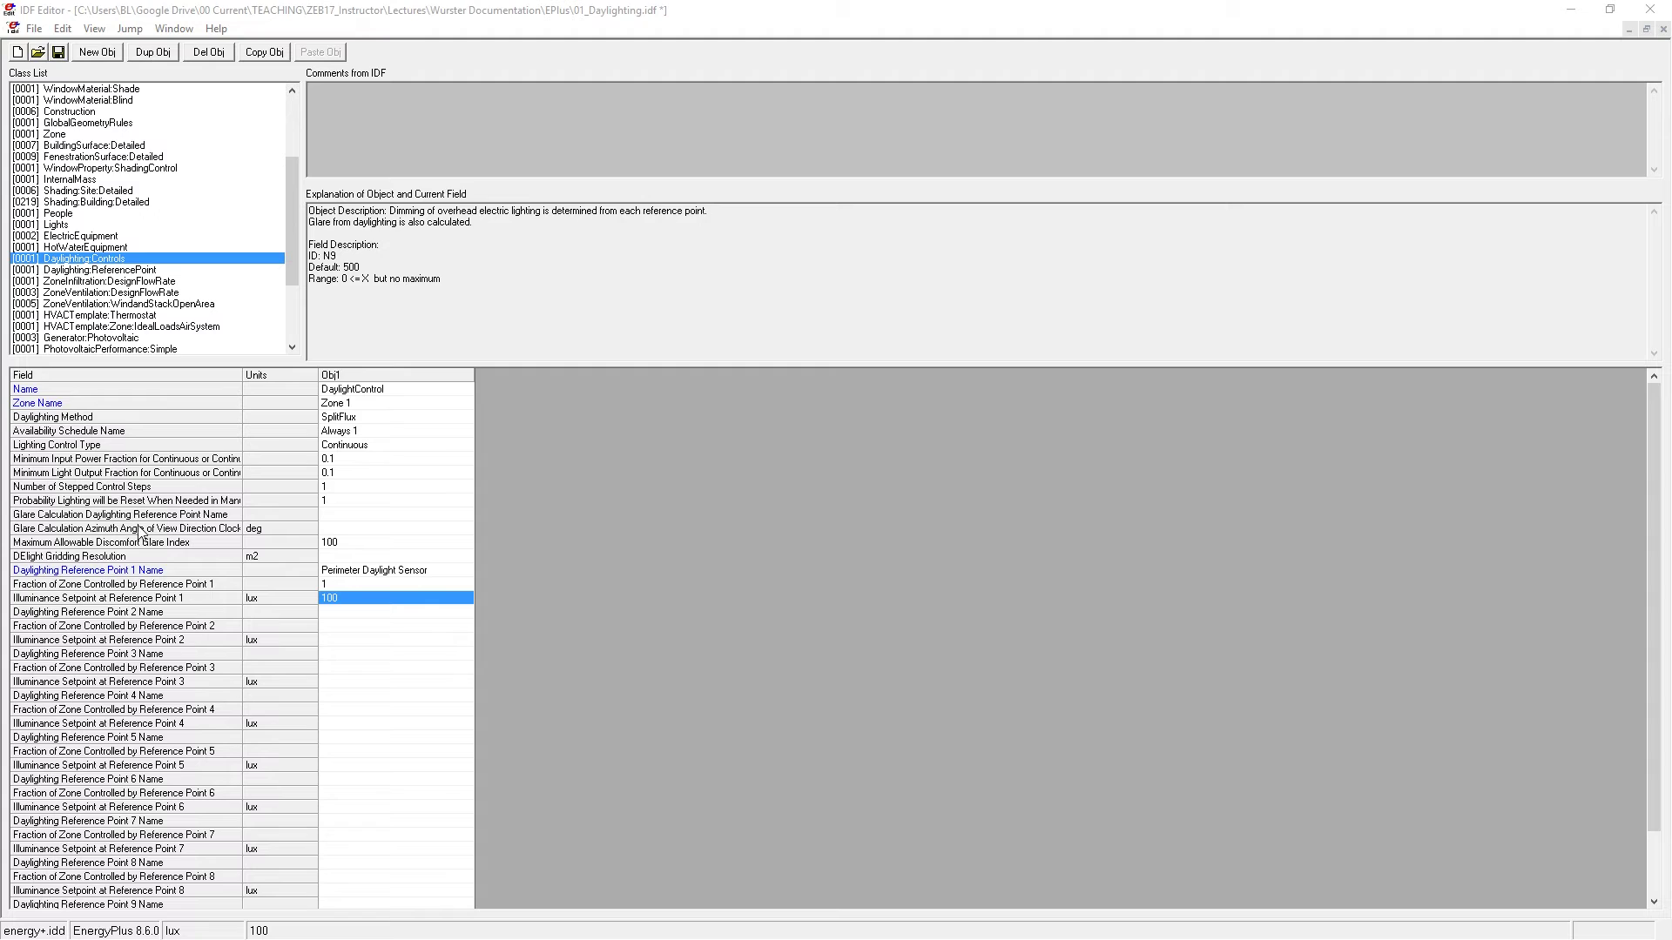
{"action": "key", "text": "Up"}
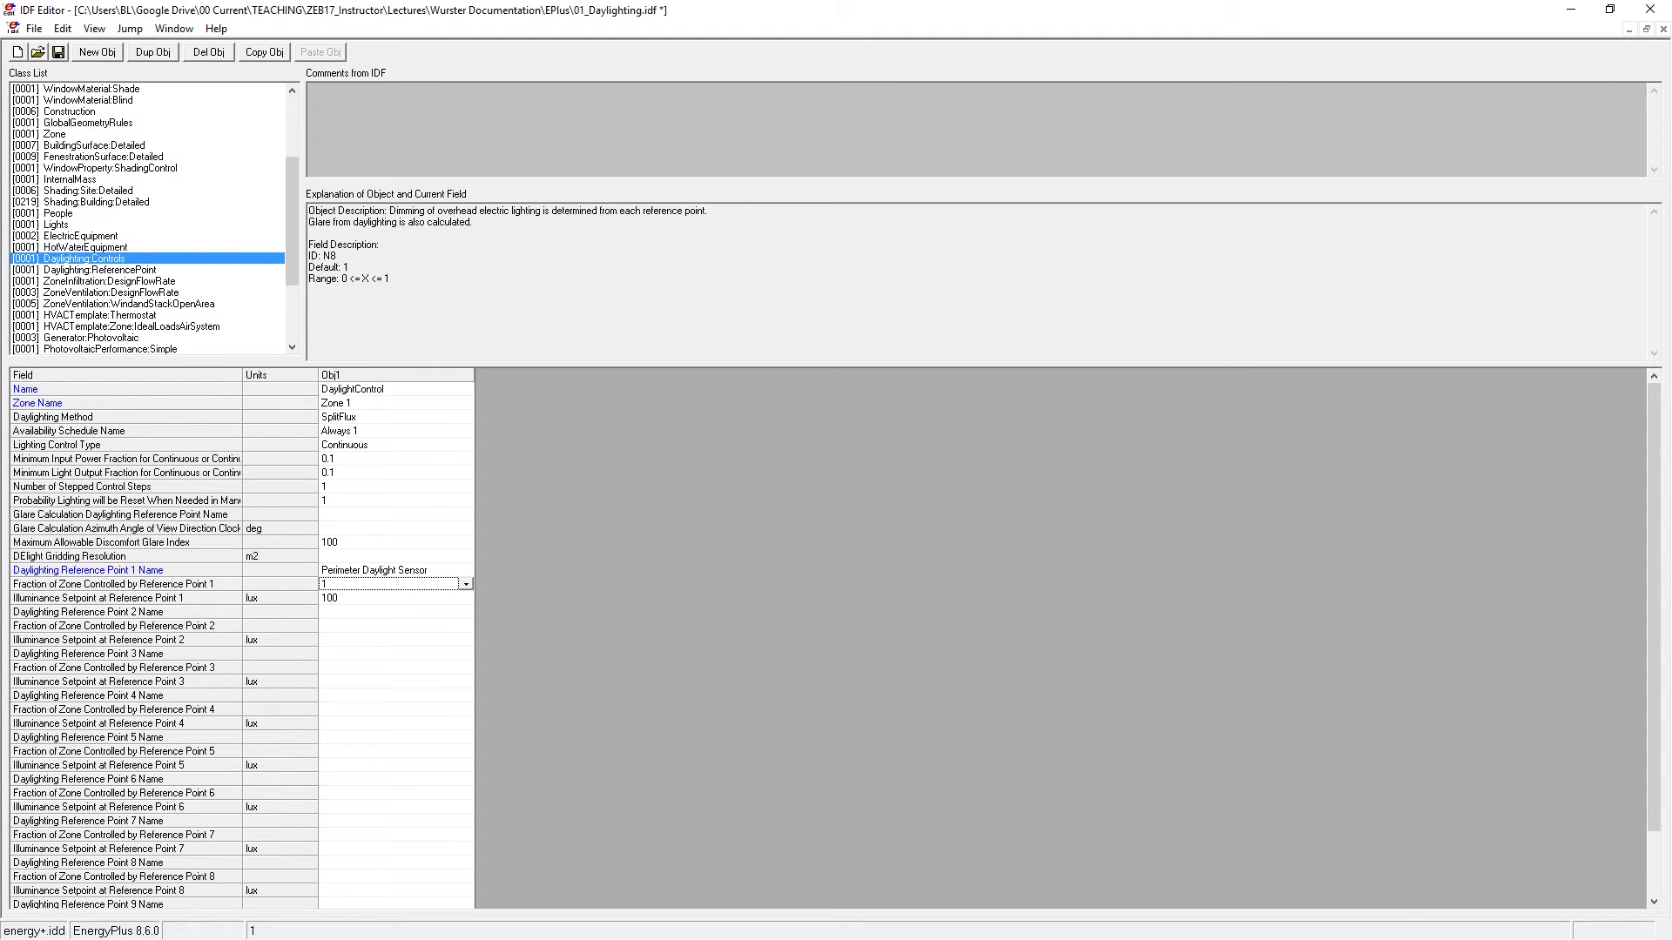
{"action": "key", "text": "alt+Tab"}
Step: Move the small square group from the far corner onto the floor near the room's front
{"action": "left_click_drag", "start_coordinate": [740, 819], "coordinate": [776, 746]}
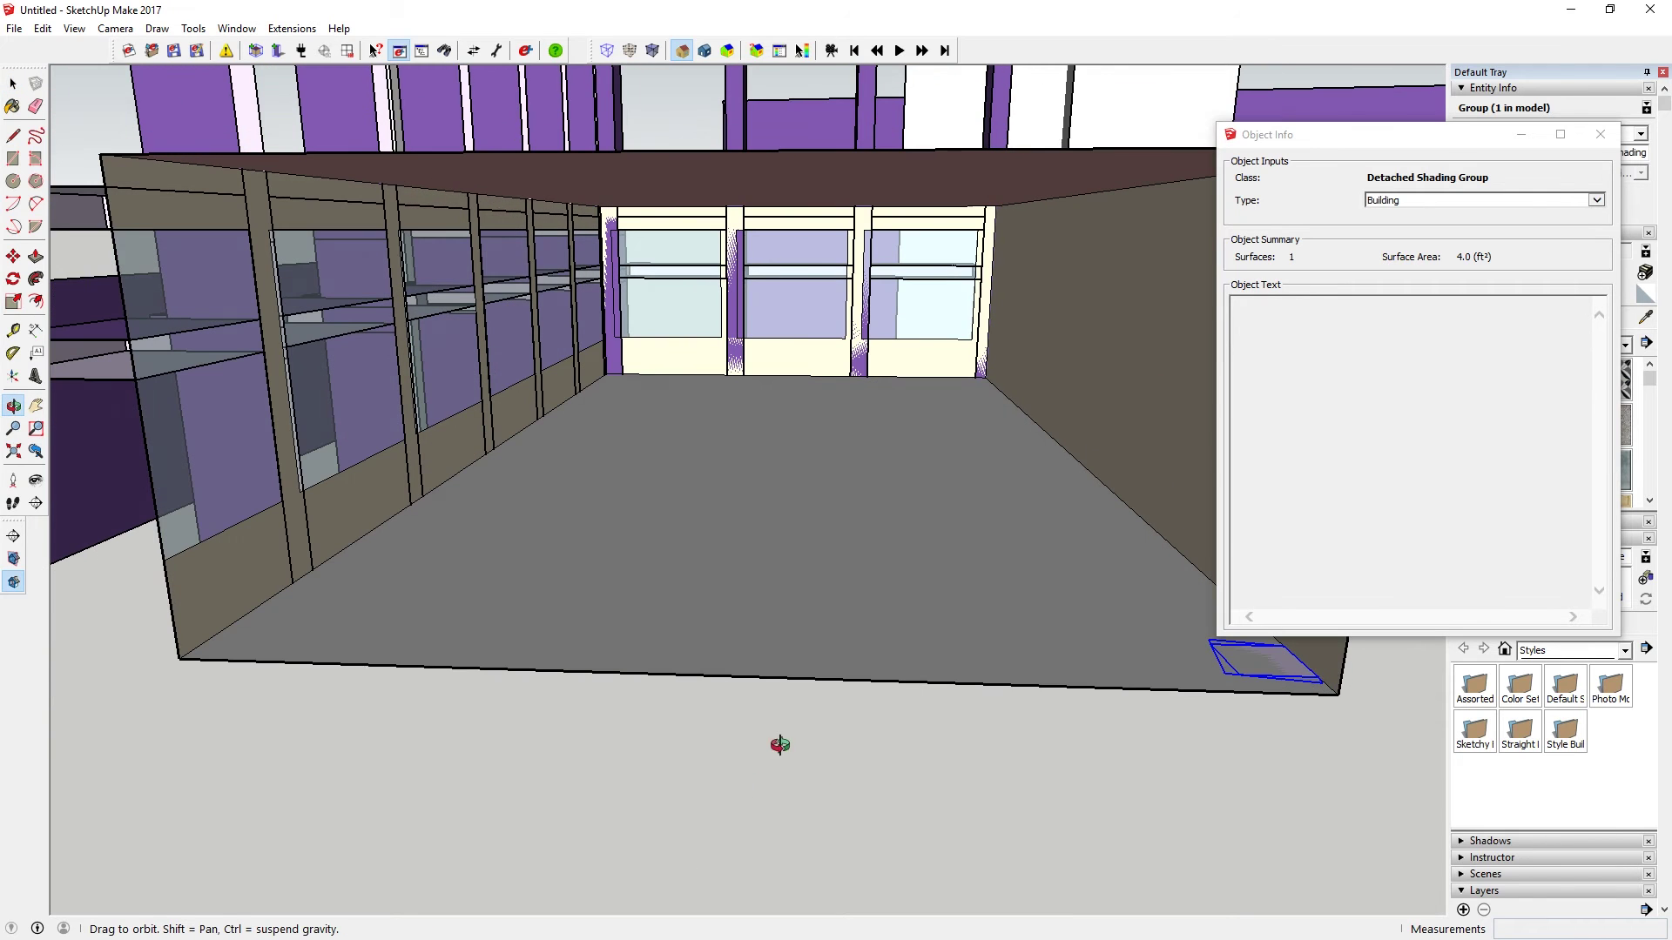
{"action": "left_click_drag", "start_coordinate": [540, 589], "coordinate": [921, 634]}
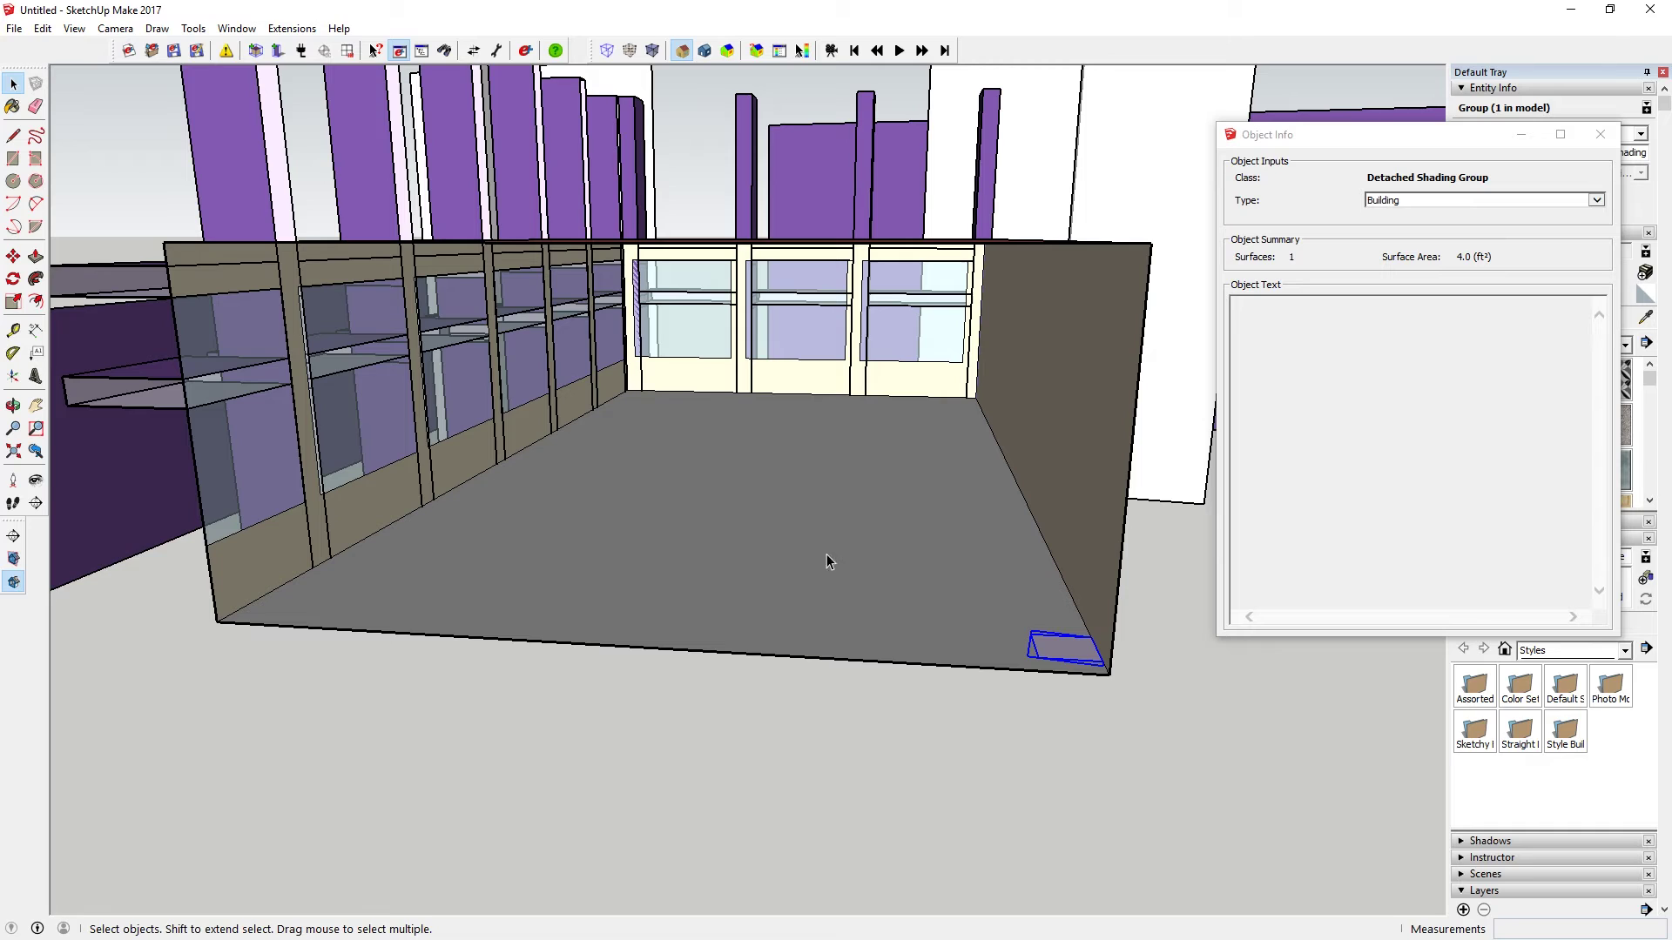
{"action": "key", "text": "m"}
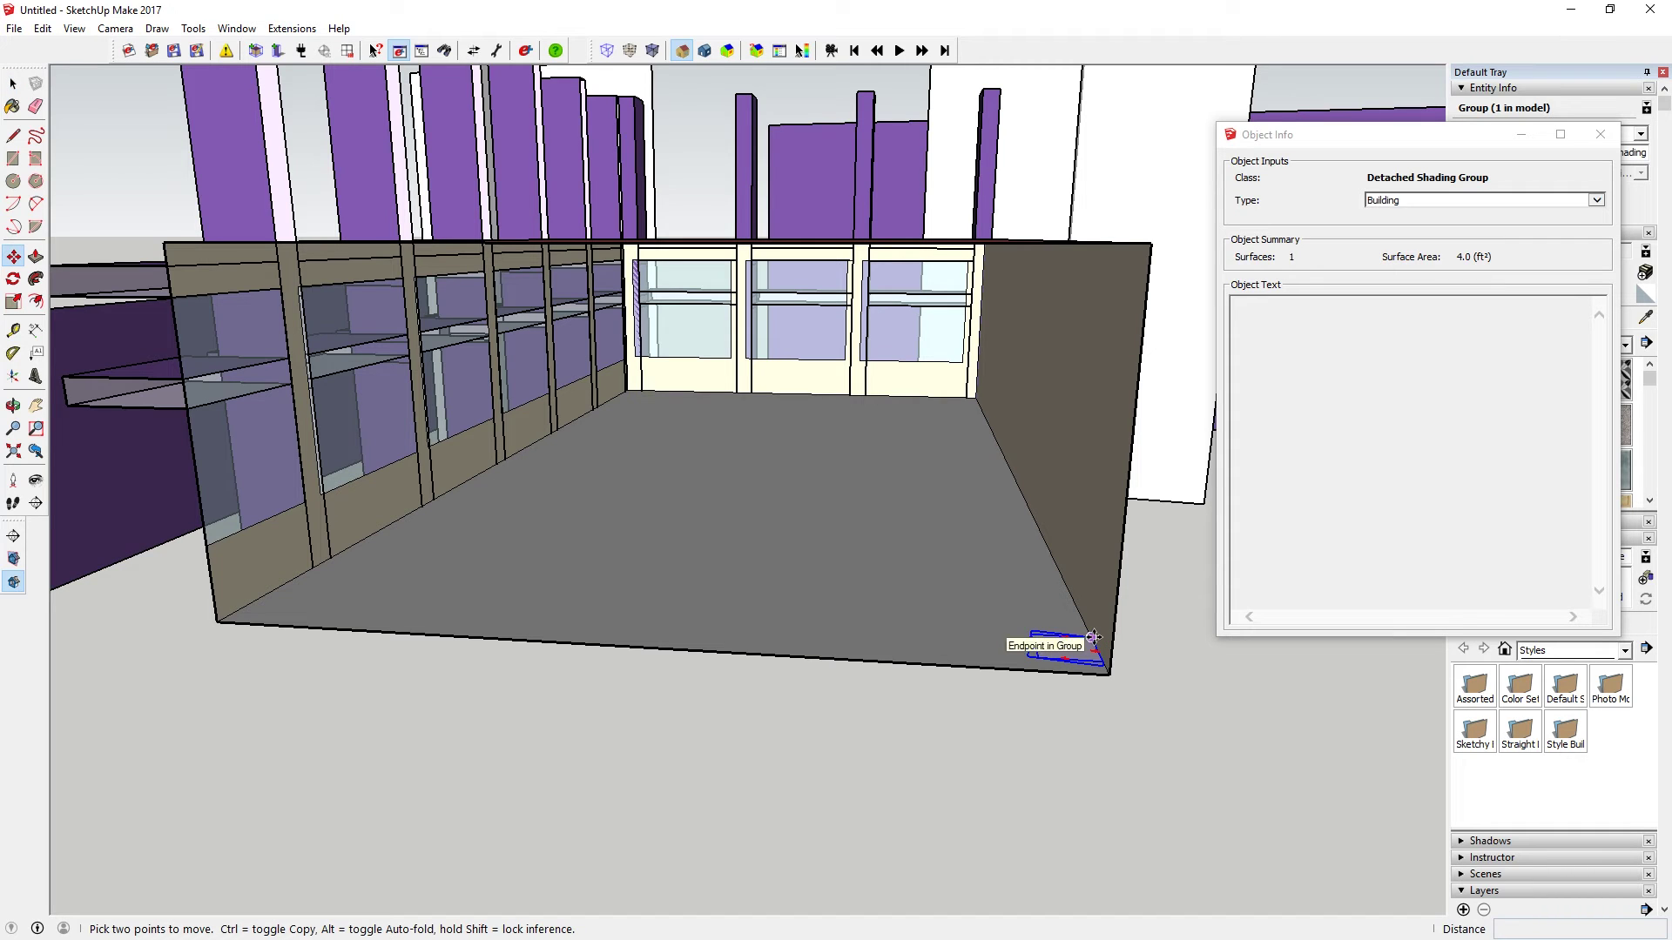
{"action": "left_click", "coordinate": [1093, 636]}
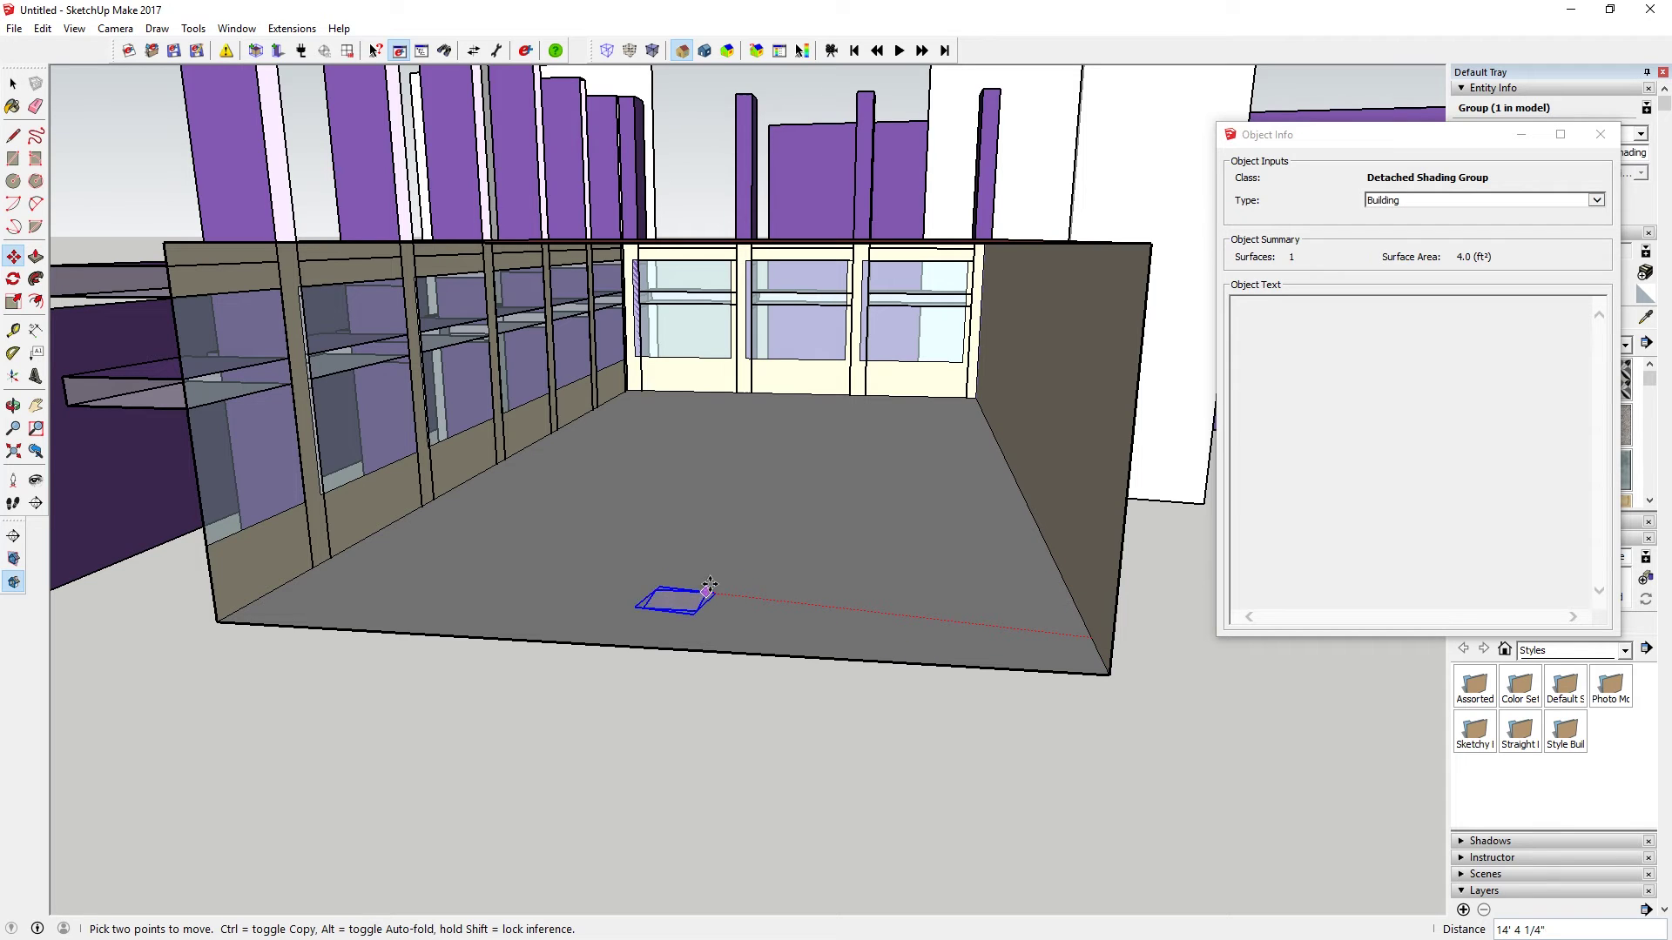
{"action": "left_click", "coordinate": [710, 583]}
{"action": "key", "text": "space"}
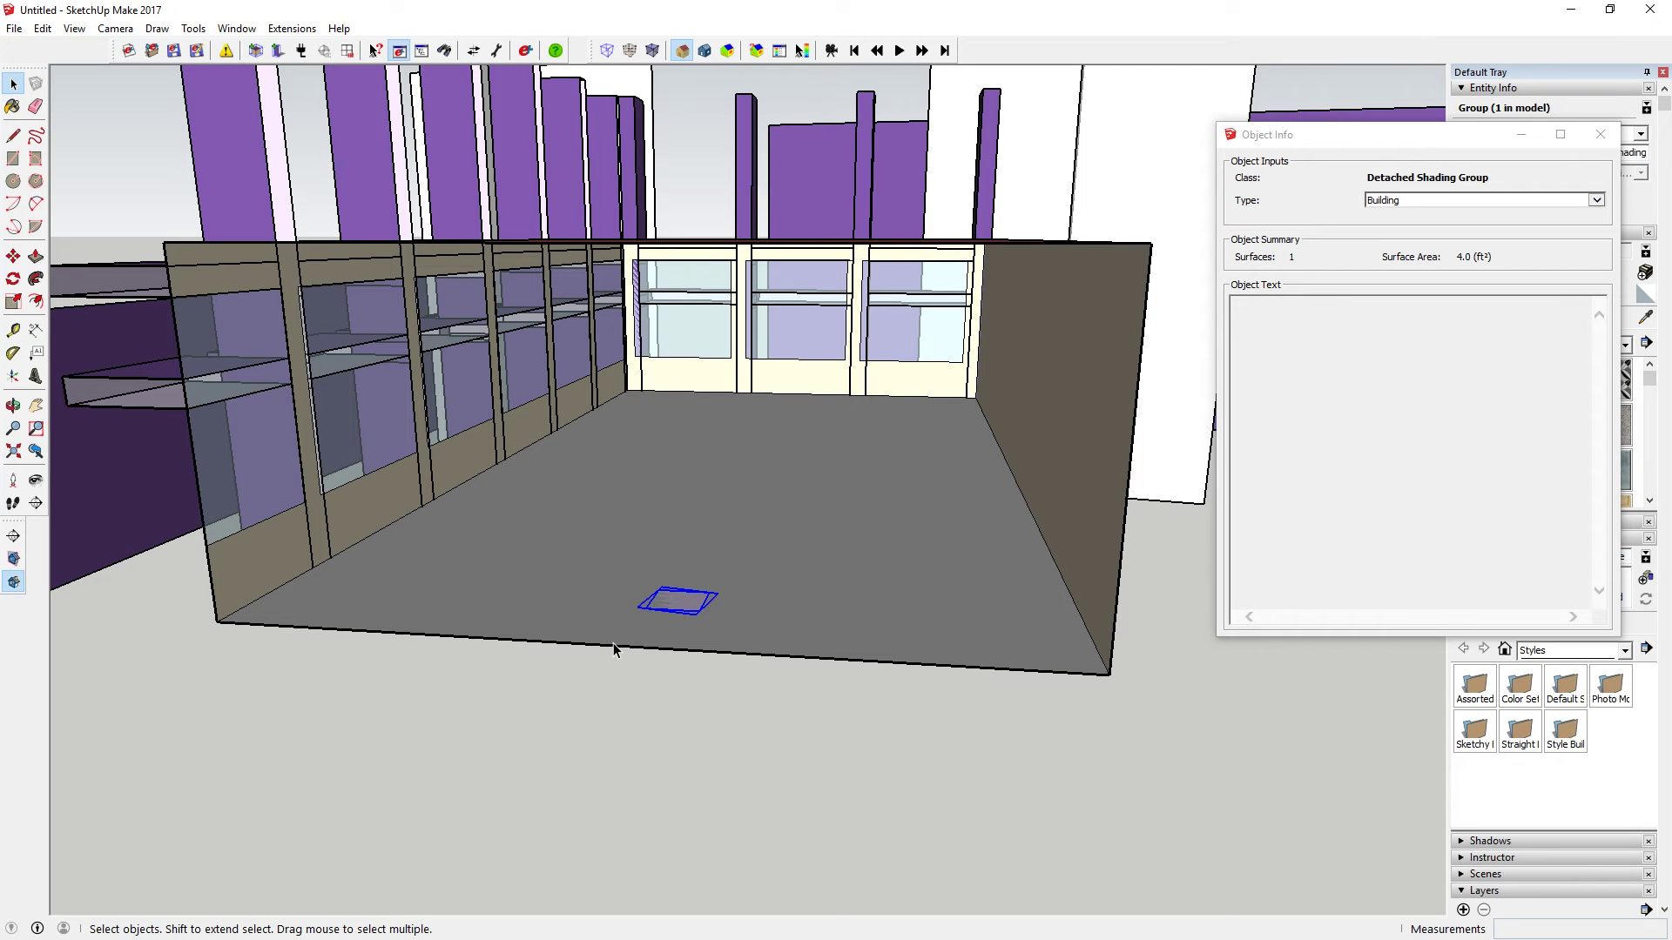
{"action": "left_click", "coordinate": [1578, 9]}
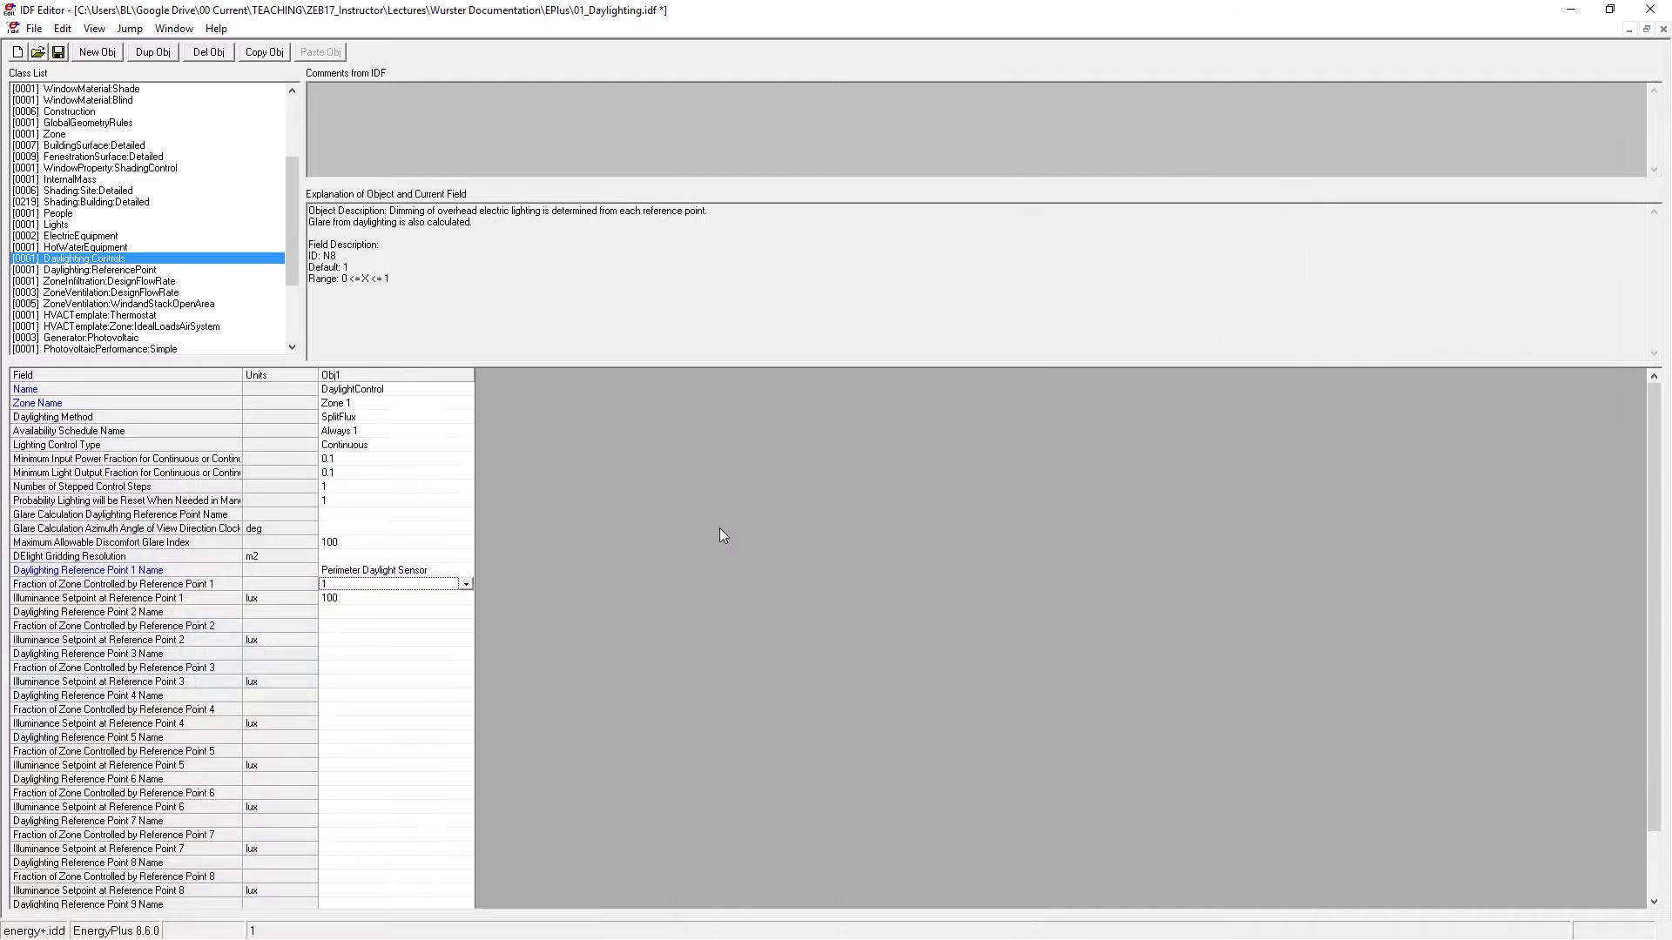
Step: Set the Perimeter Daylight Sensor's zone fraction for Reference Point 1 to 0.5
{"action": "left_click", "coordinate": [373, 585]}
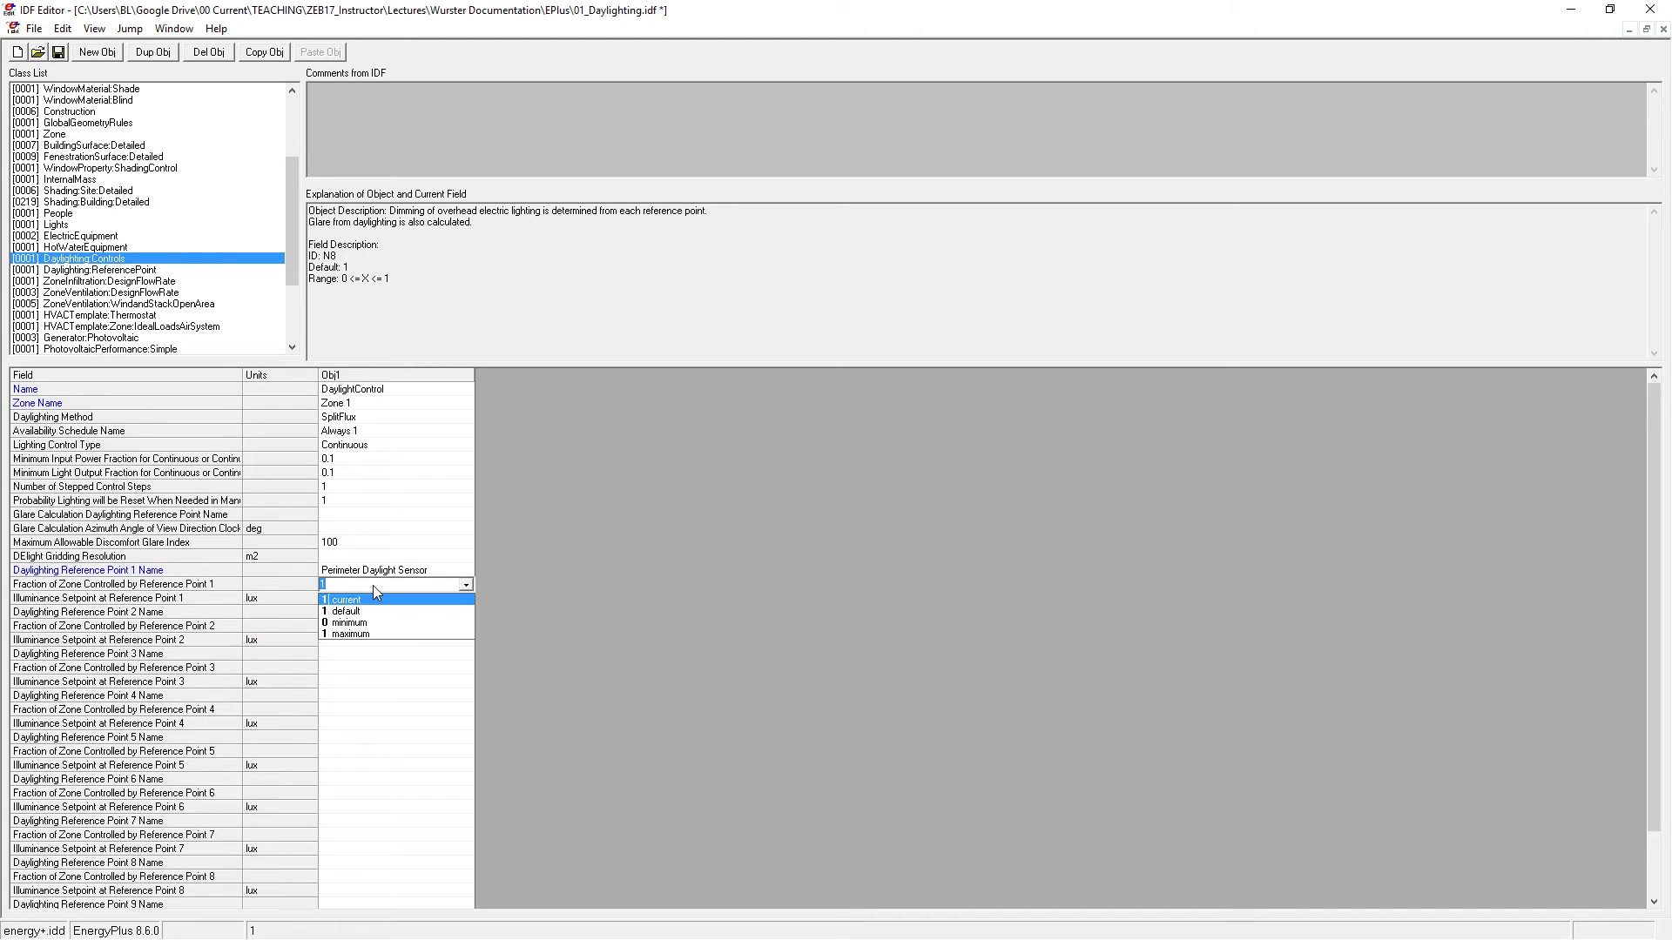
{"action": "type", "text": ".5"}
{"action": "key", "text": "Return"}
{"action": "left_click", "coordinate": [509, 693]}
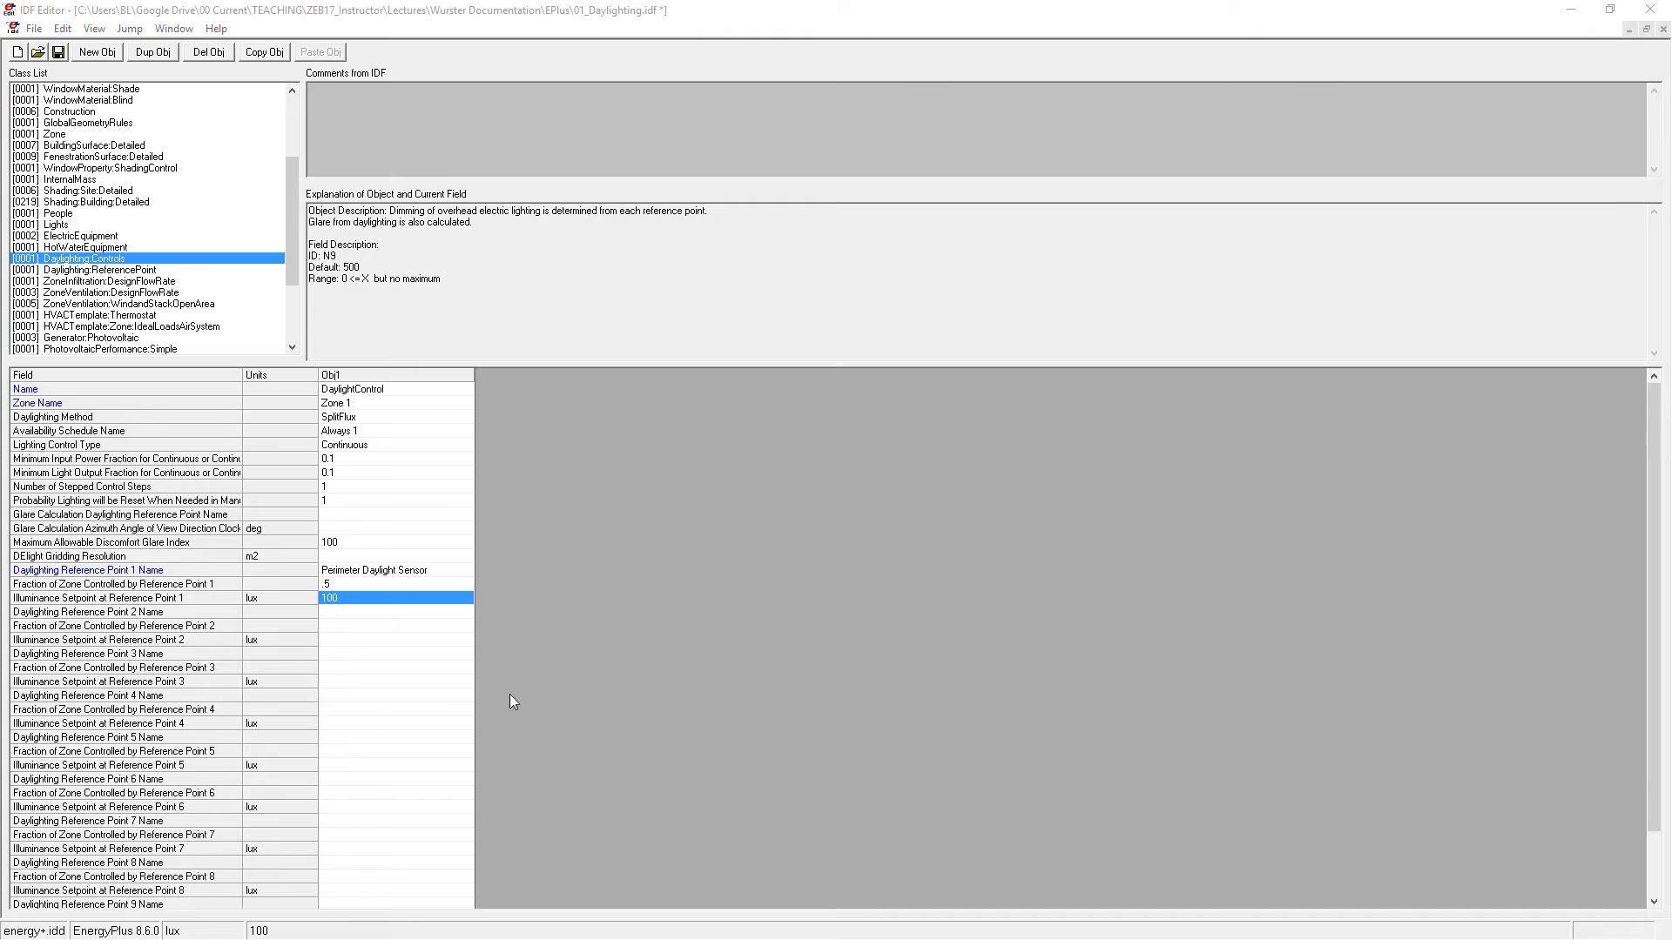
Step: Widen the reference point value column and save 01_Daylighting.idf
{"action": "left_click", "coordinate": [143, 270]}
{"action": "left_click_drag", "start_coordinate": [405, 374], "coordinate": [482, 376]}
{"action": "key", "text": "ctrl+s"}
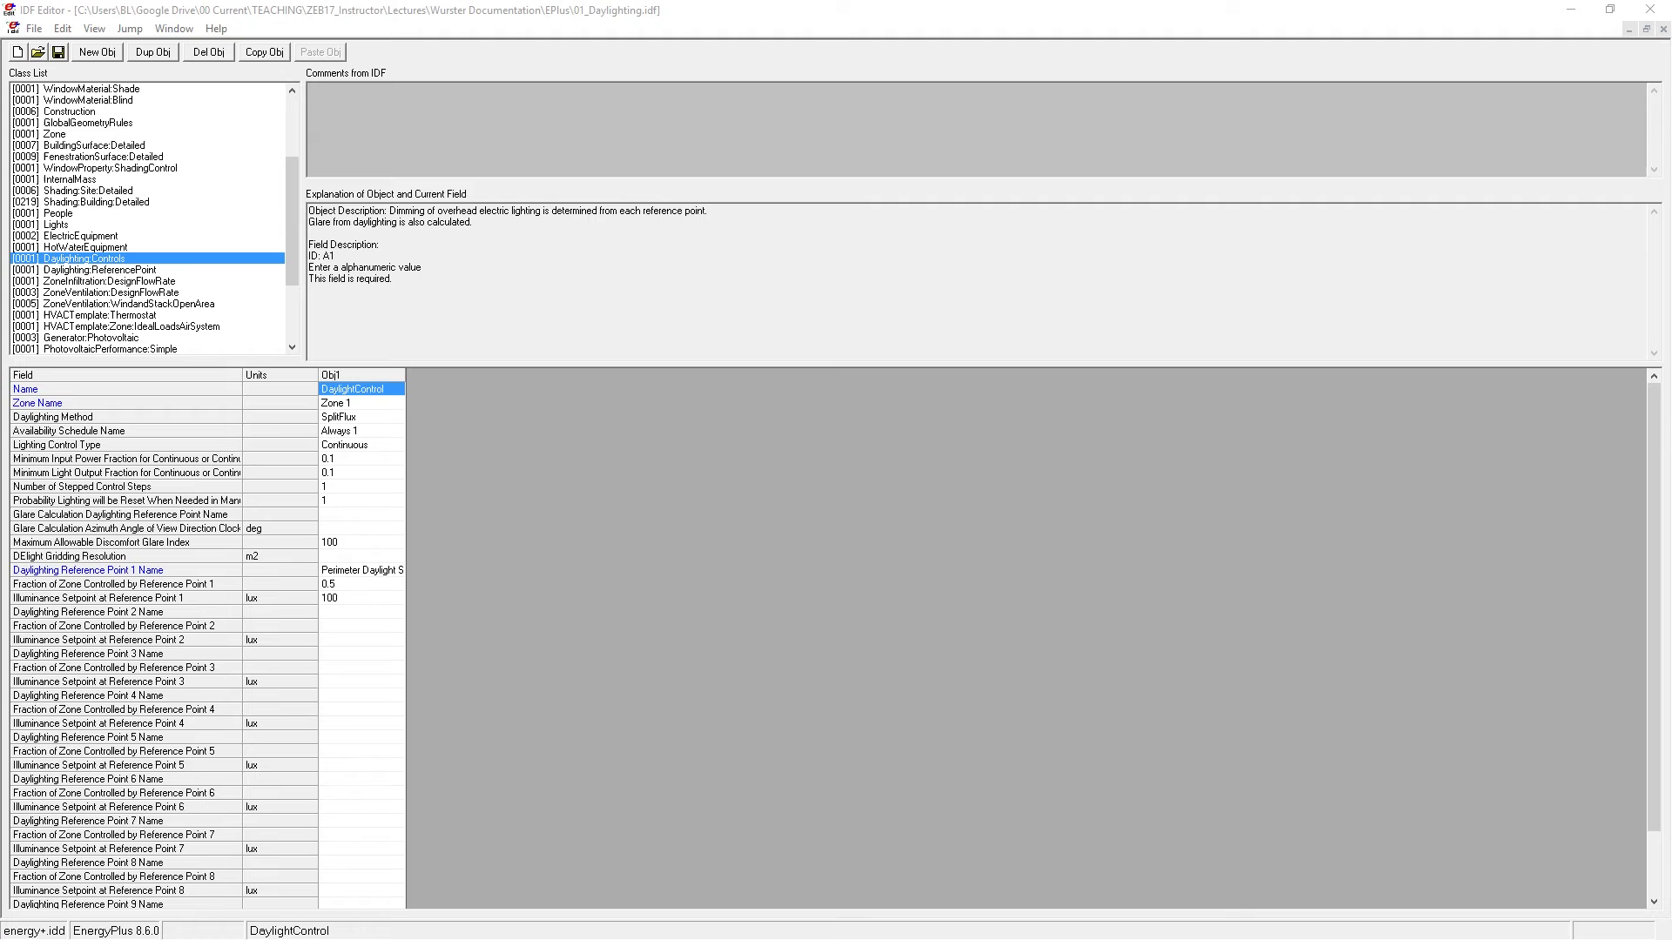
Step: Read the no-glare-calculation warning in the 01_Daylighting.err log, then close the log
{"action": "key", "text": "alt+Tab"}
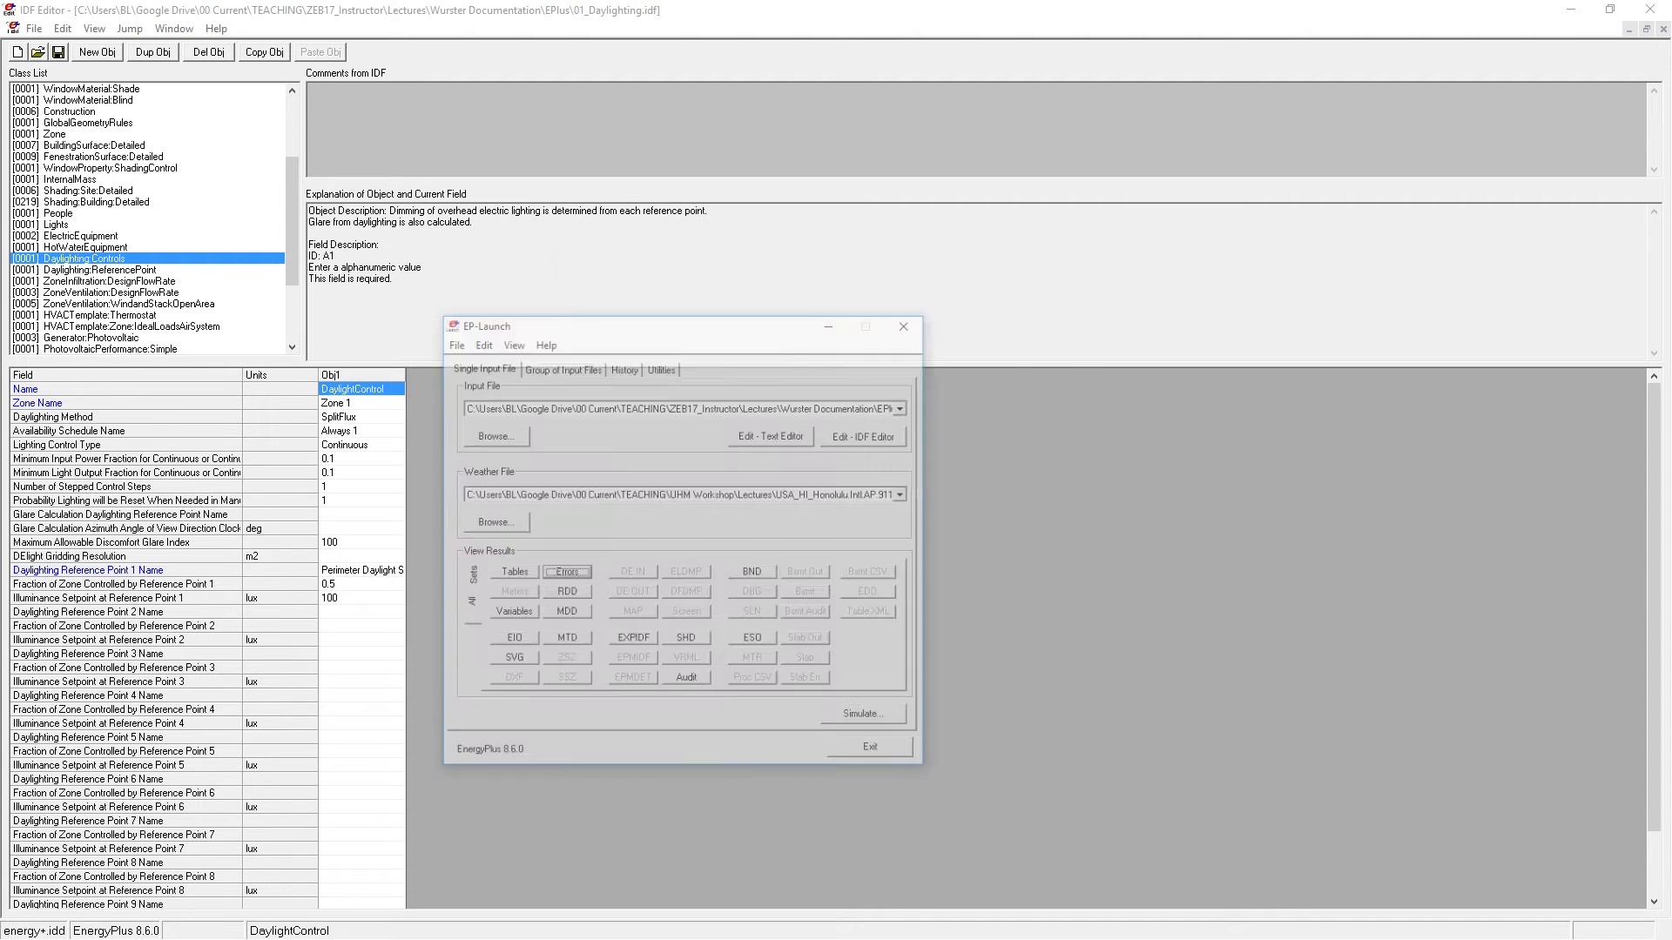
{"action": "left_click", "coordinate": [730, 512]}
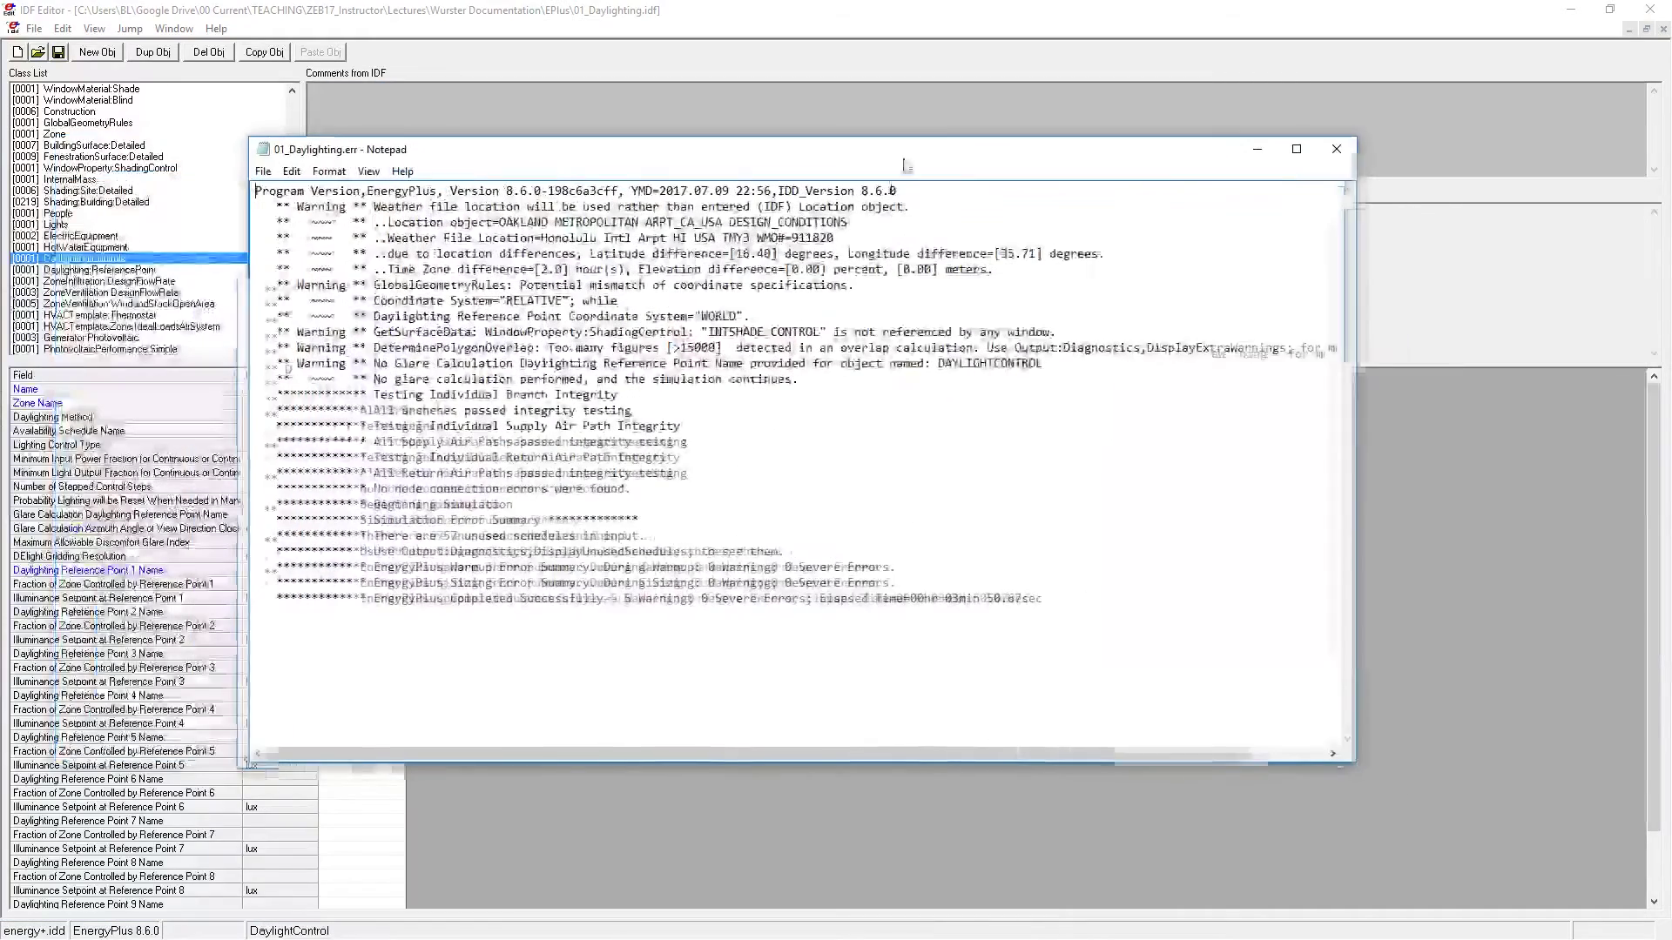
{"action": "left_click_drag", "start_coordinate": [374, 363], "coordinate": [575, 366]}
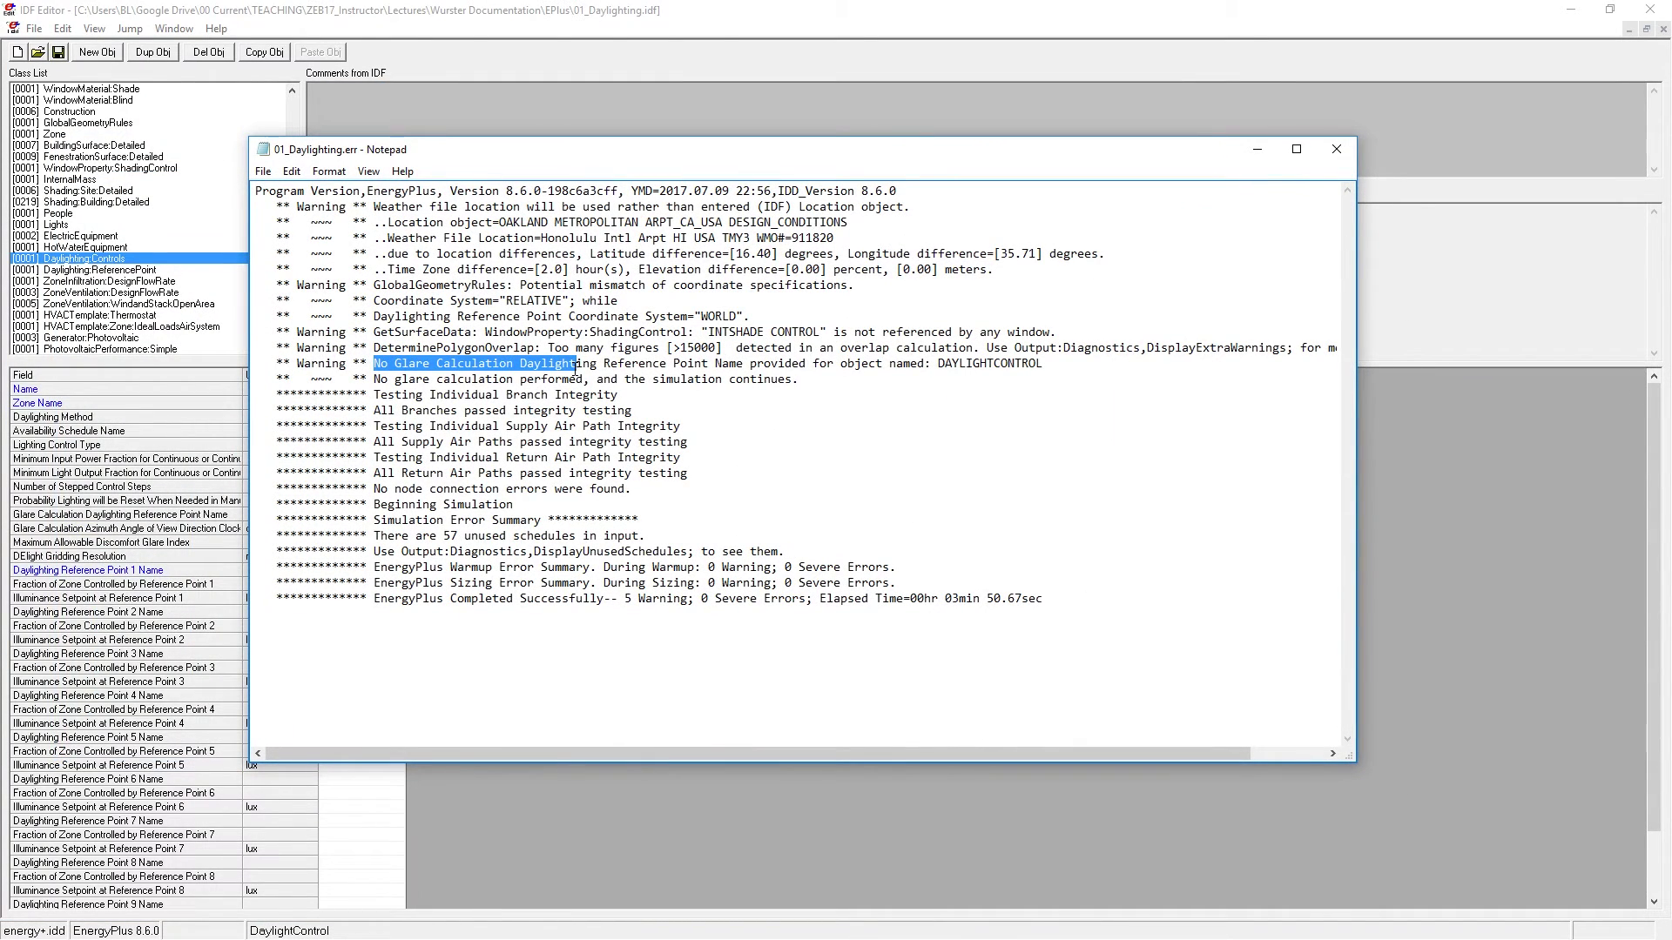
{"action": "left_click_drag", "start_coordinate": [593, 365], "coordinate": [1044, 367]}
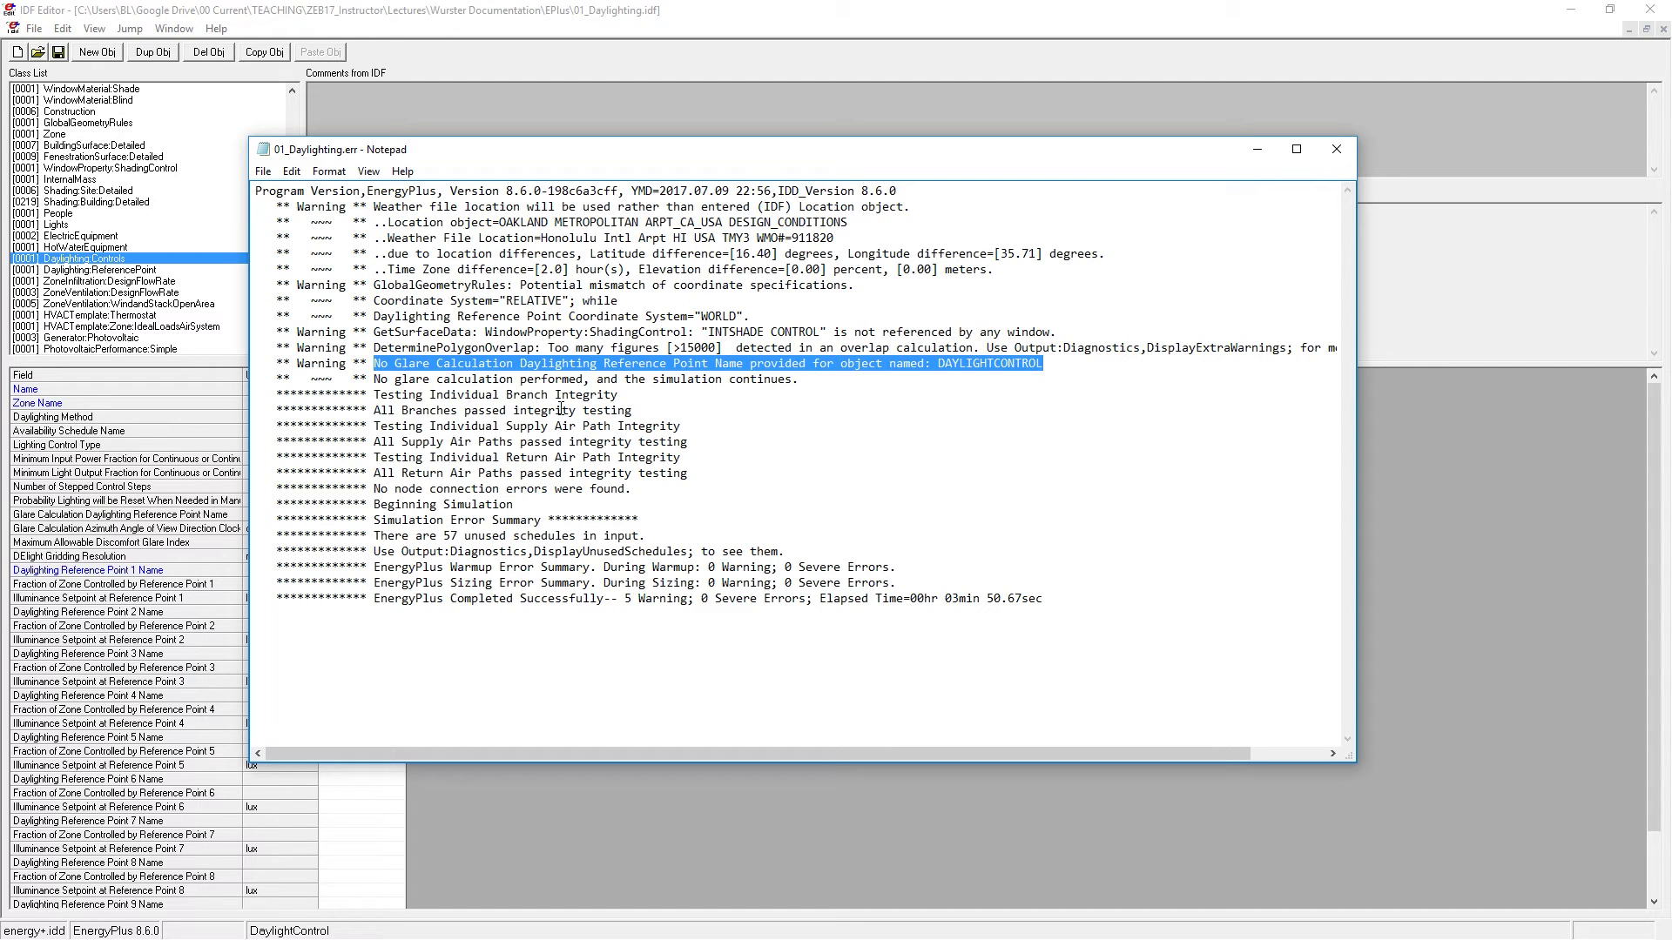
{"action": "left_click", "coordinate": [1341, 152]}
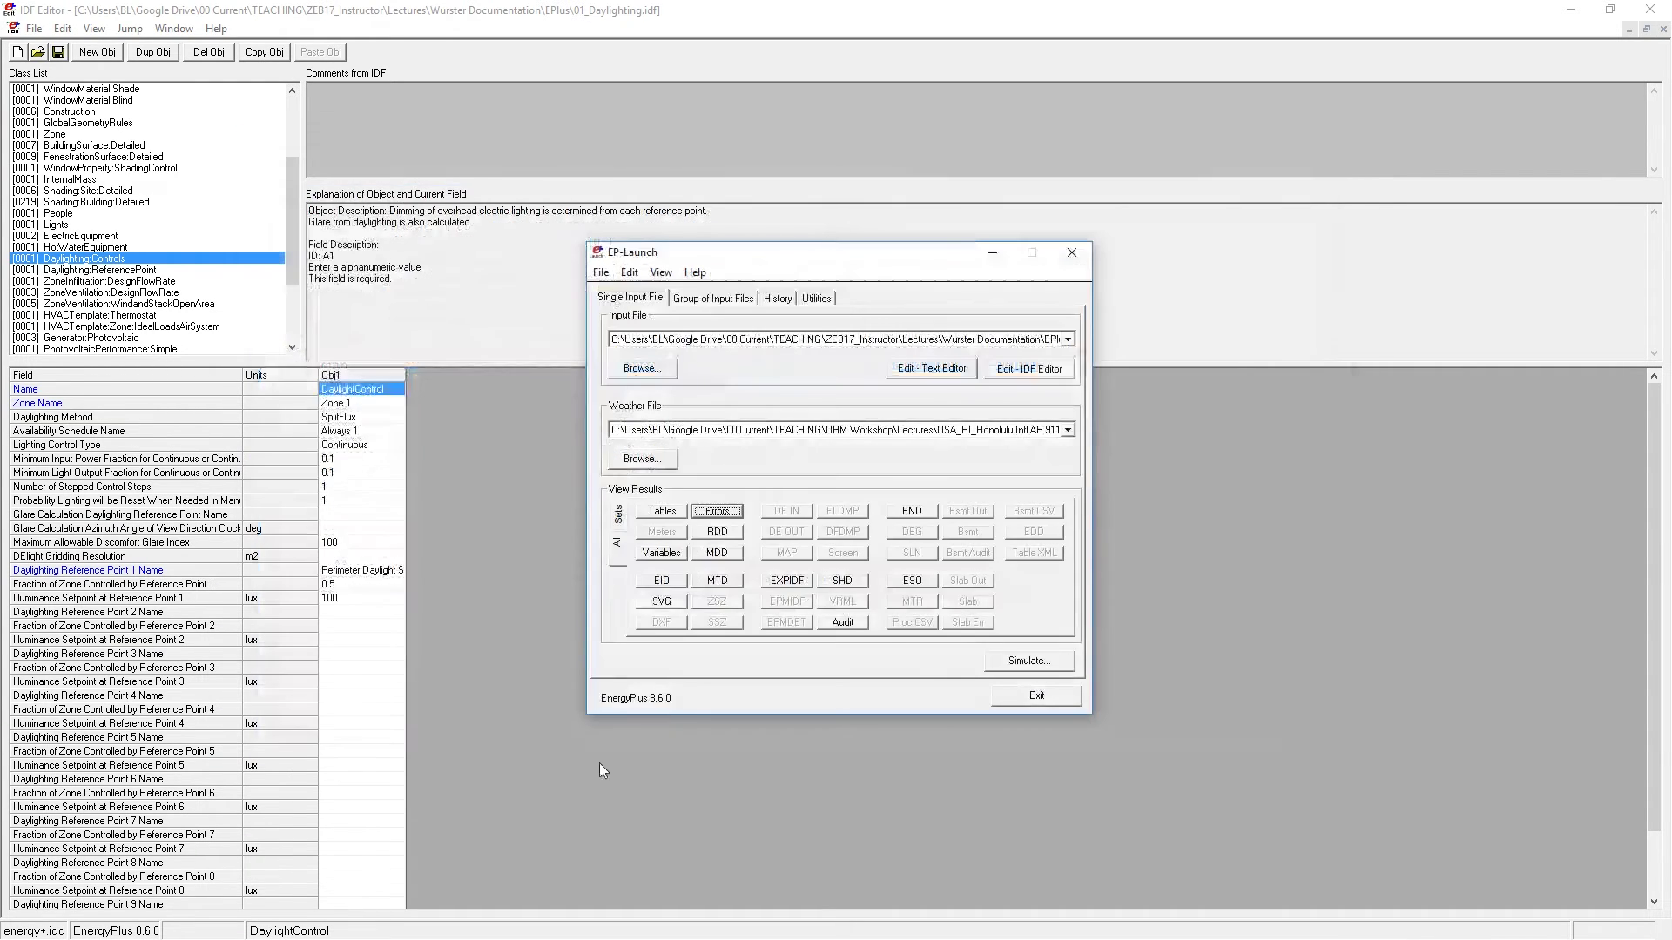
Step: Widen the CSV's column T to read the daylighting illuminance header and check its values
{"action": "left_click", "coordinate": [676, 555]}
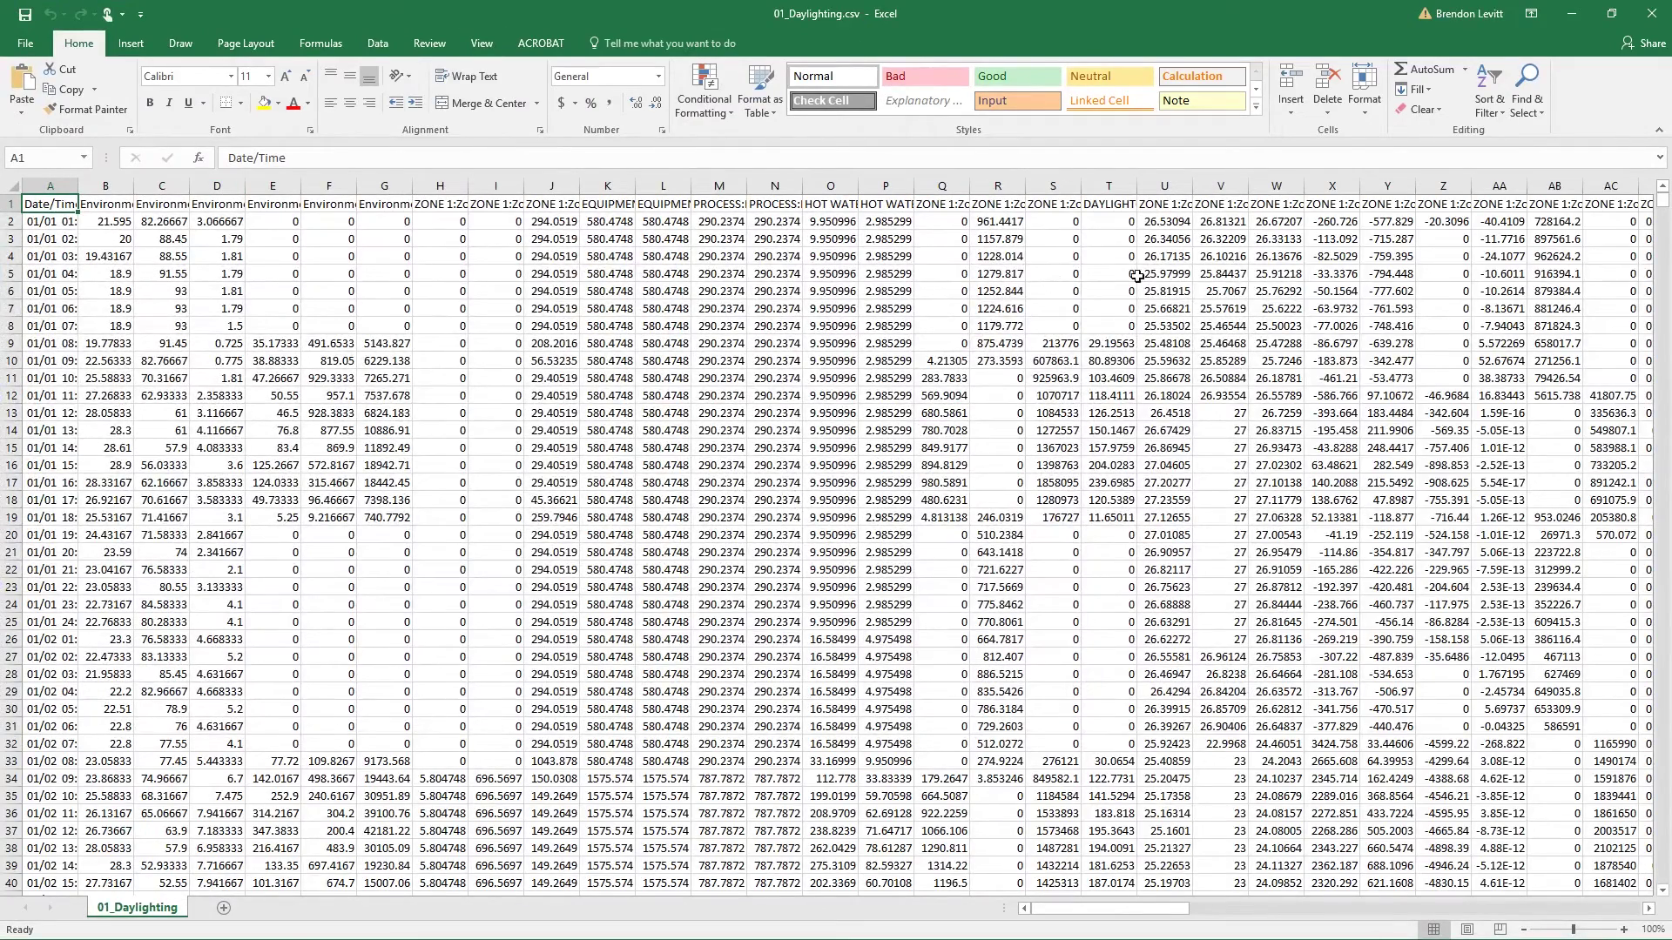
{"action": "left_click", "coordinate": [992, 203]}
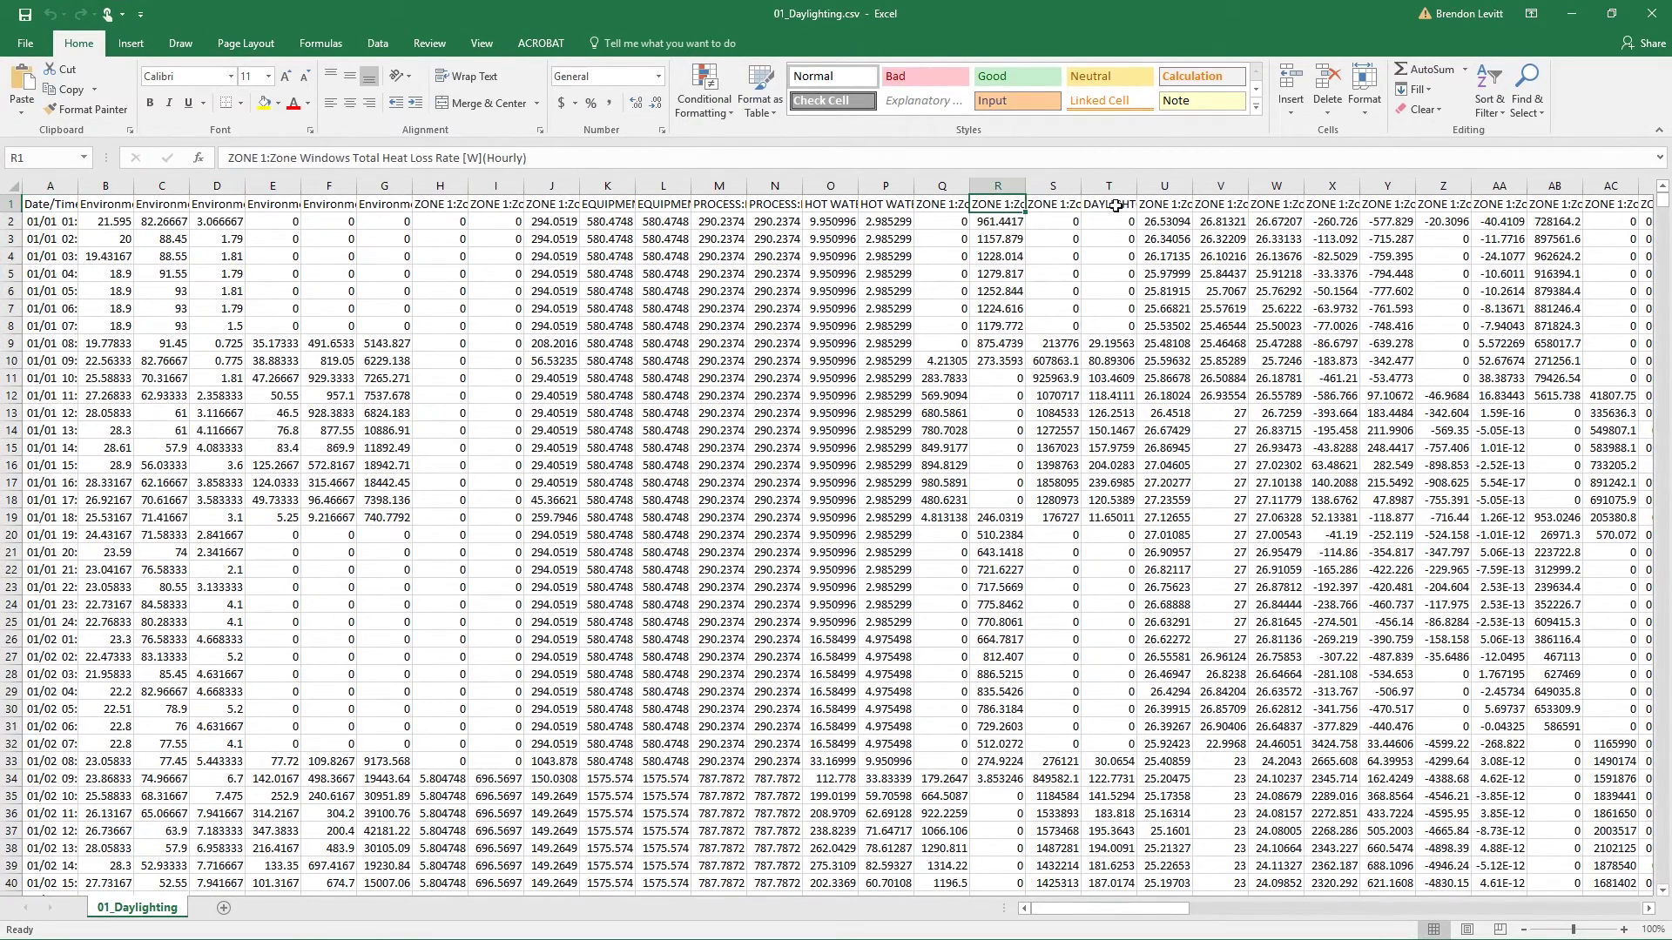
{"action": "left_click", "coordinate": [1110, 204]}
{"action": "left_click_drag", "start_coordinate": [1136, 186], "coordinate": [1222, 186]}
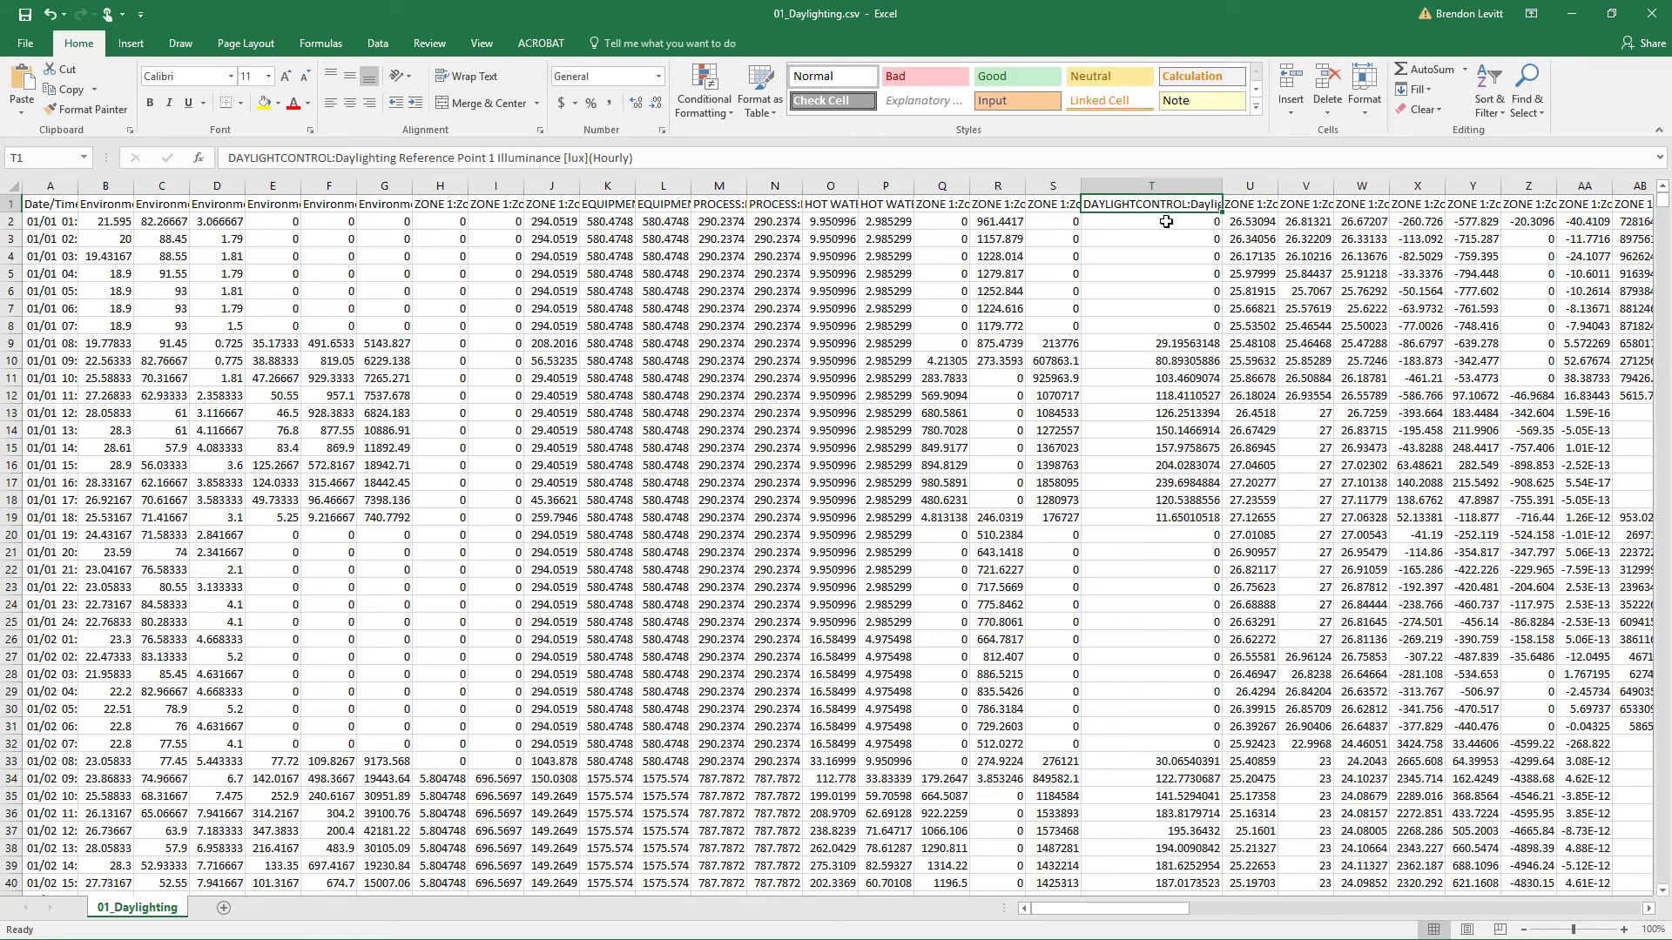
{"action": "left_click", "coordinate": [1177, 188]}
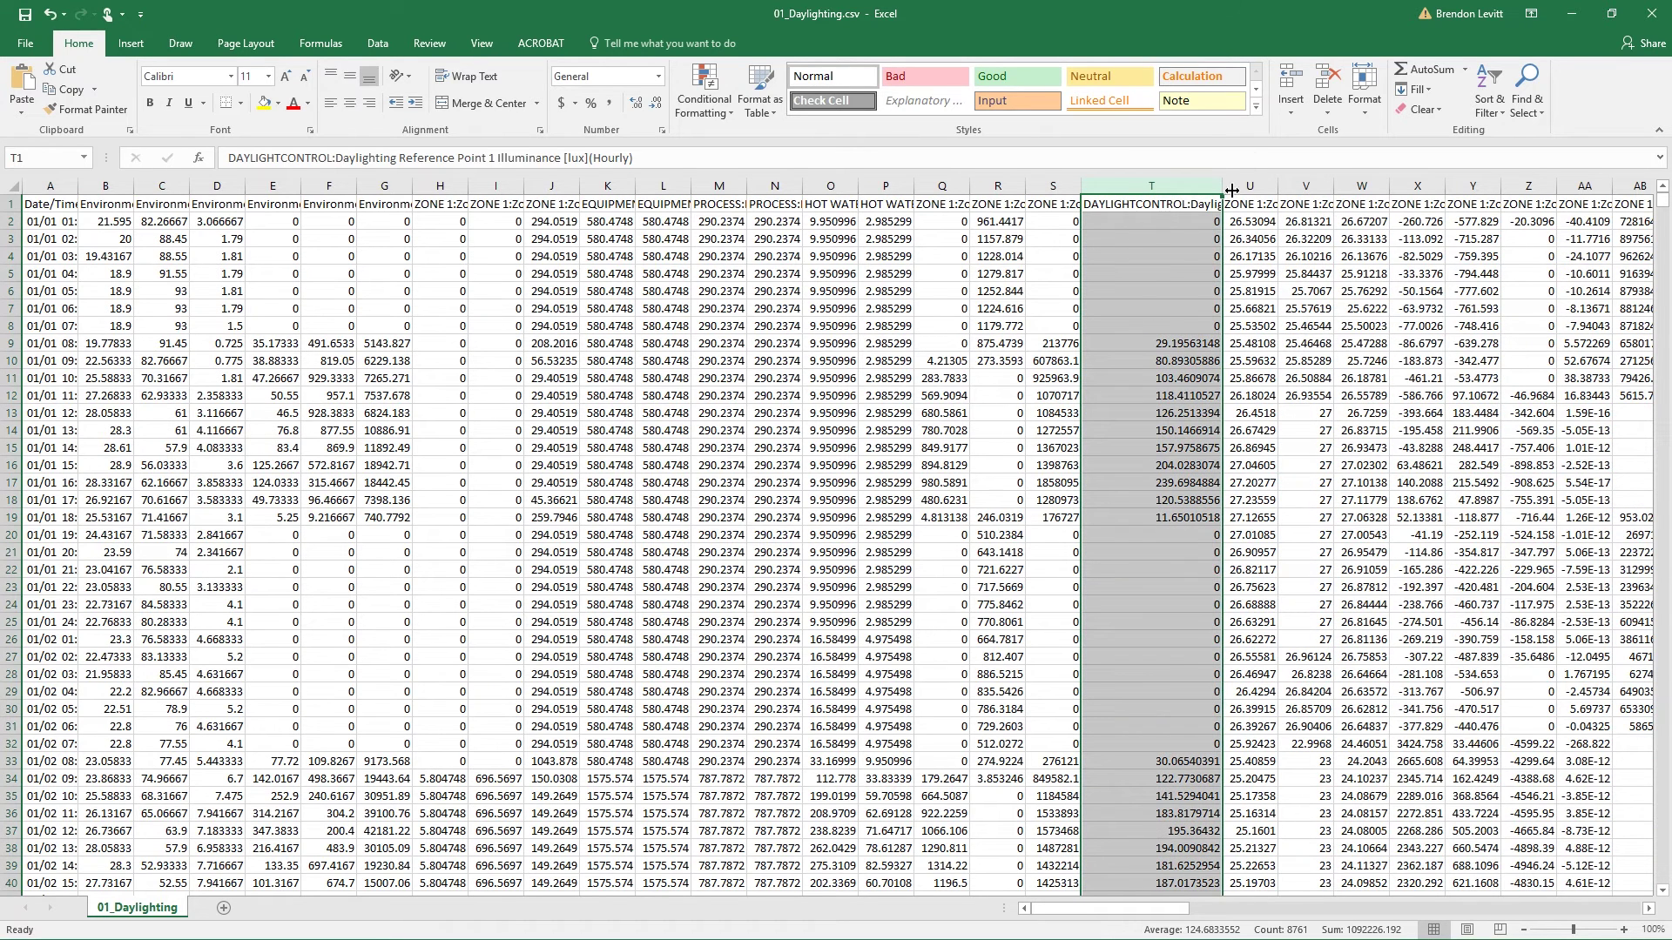
{"action": "left_click_drag", "start_coordinate": [1222, 186], "coordinate": [1358, 186]}
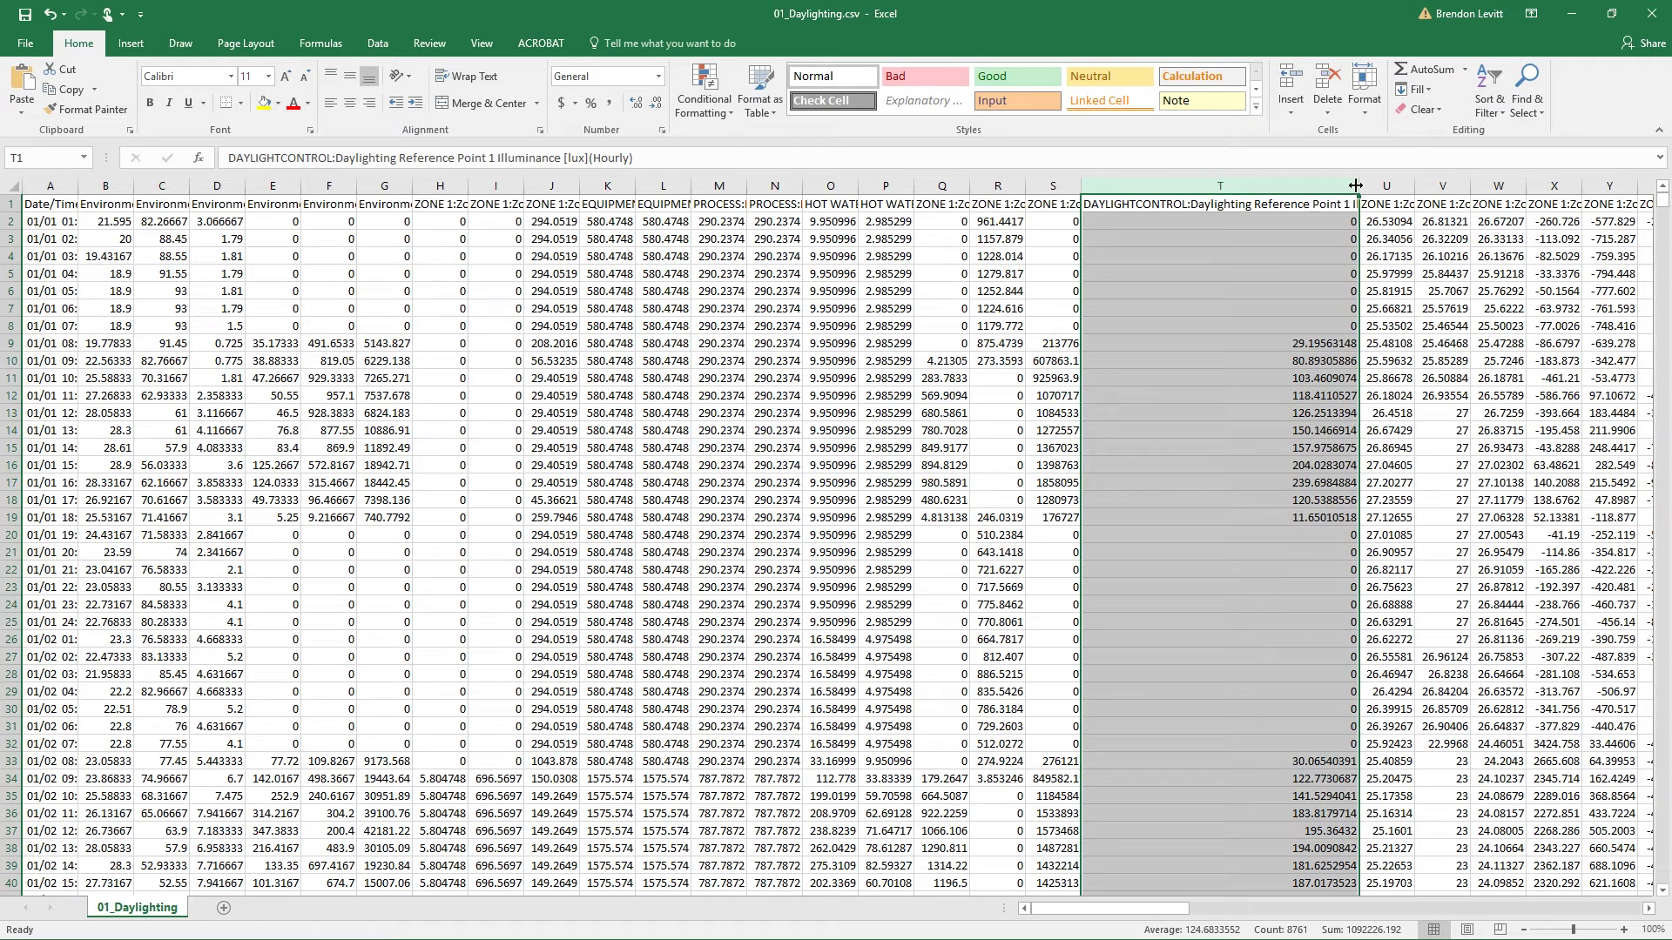
{"action": "left_click_drag", "start_coordinate": [1355, 186], "coordinate": [1442, 185]}
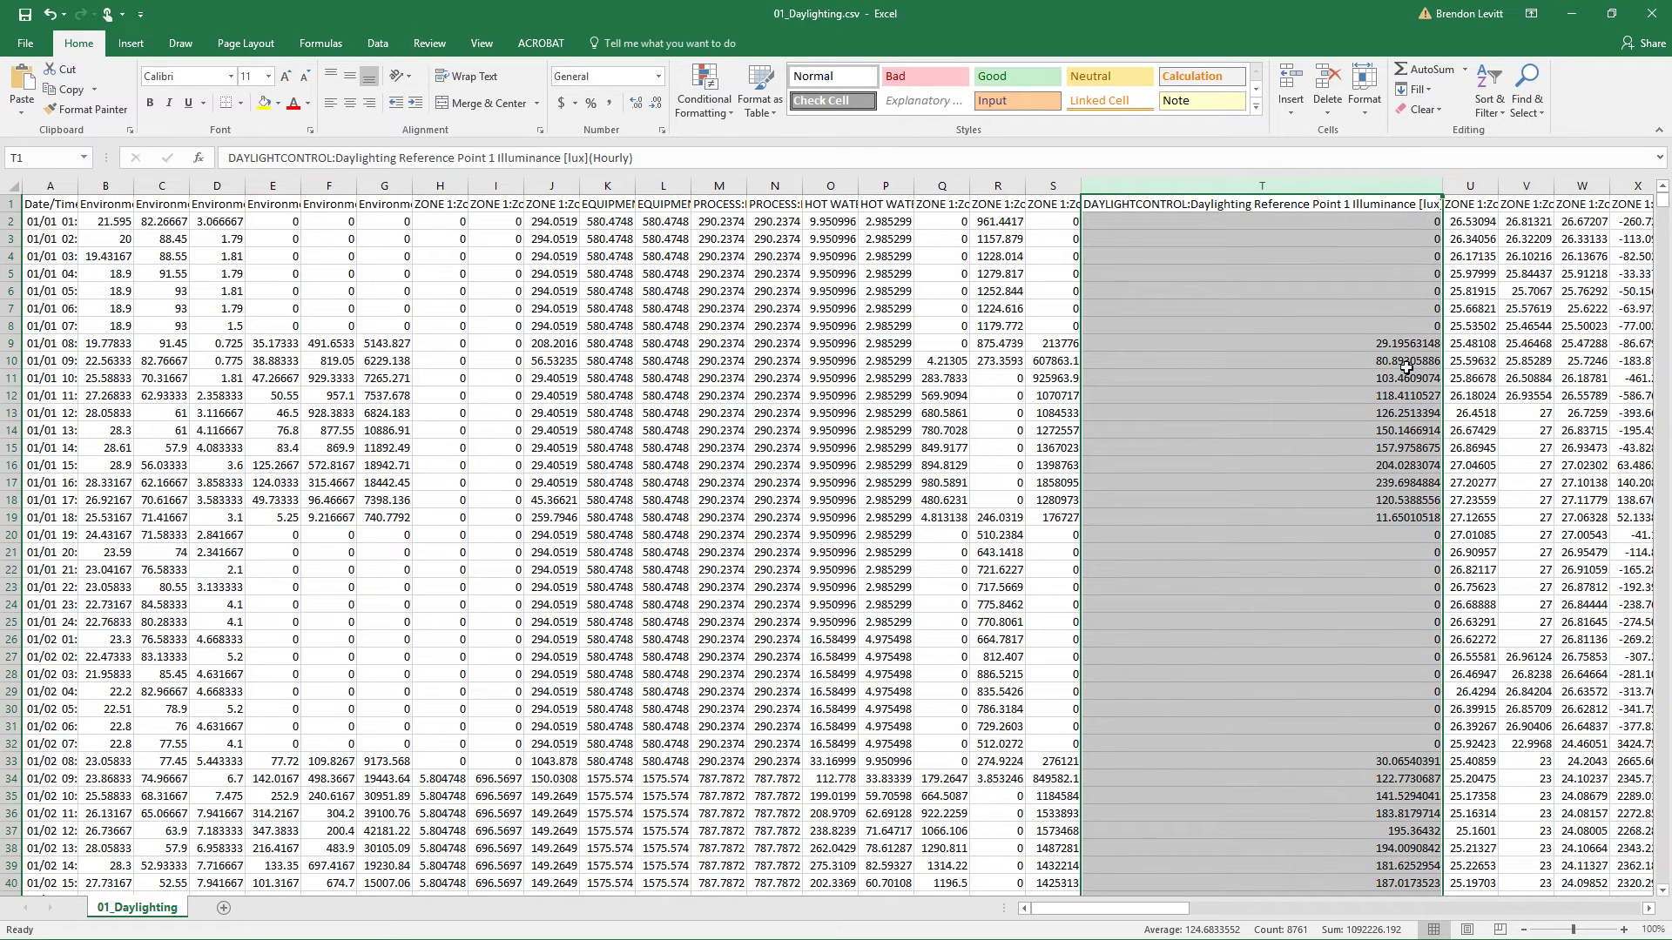
{"action": "left_click", "coordinate": [1403, 326]}
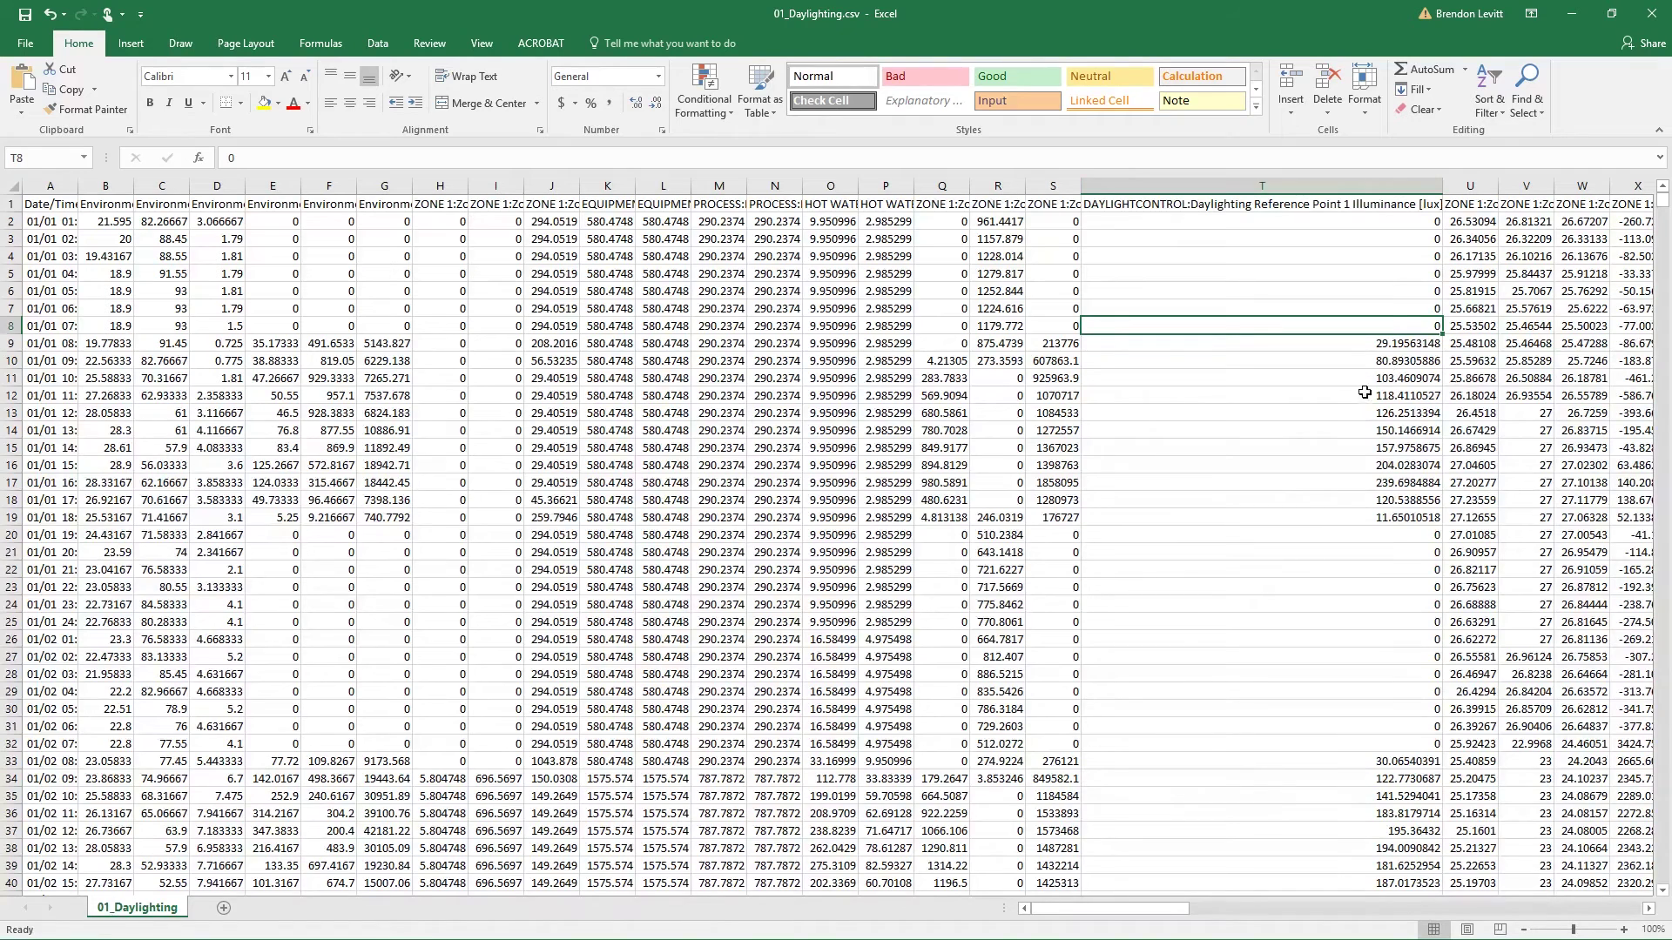
{"action": "left_click", "coordinate": [1410, 220]}
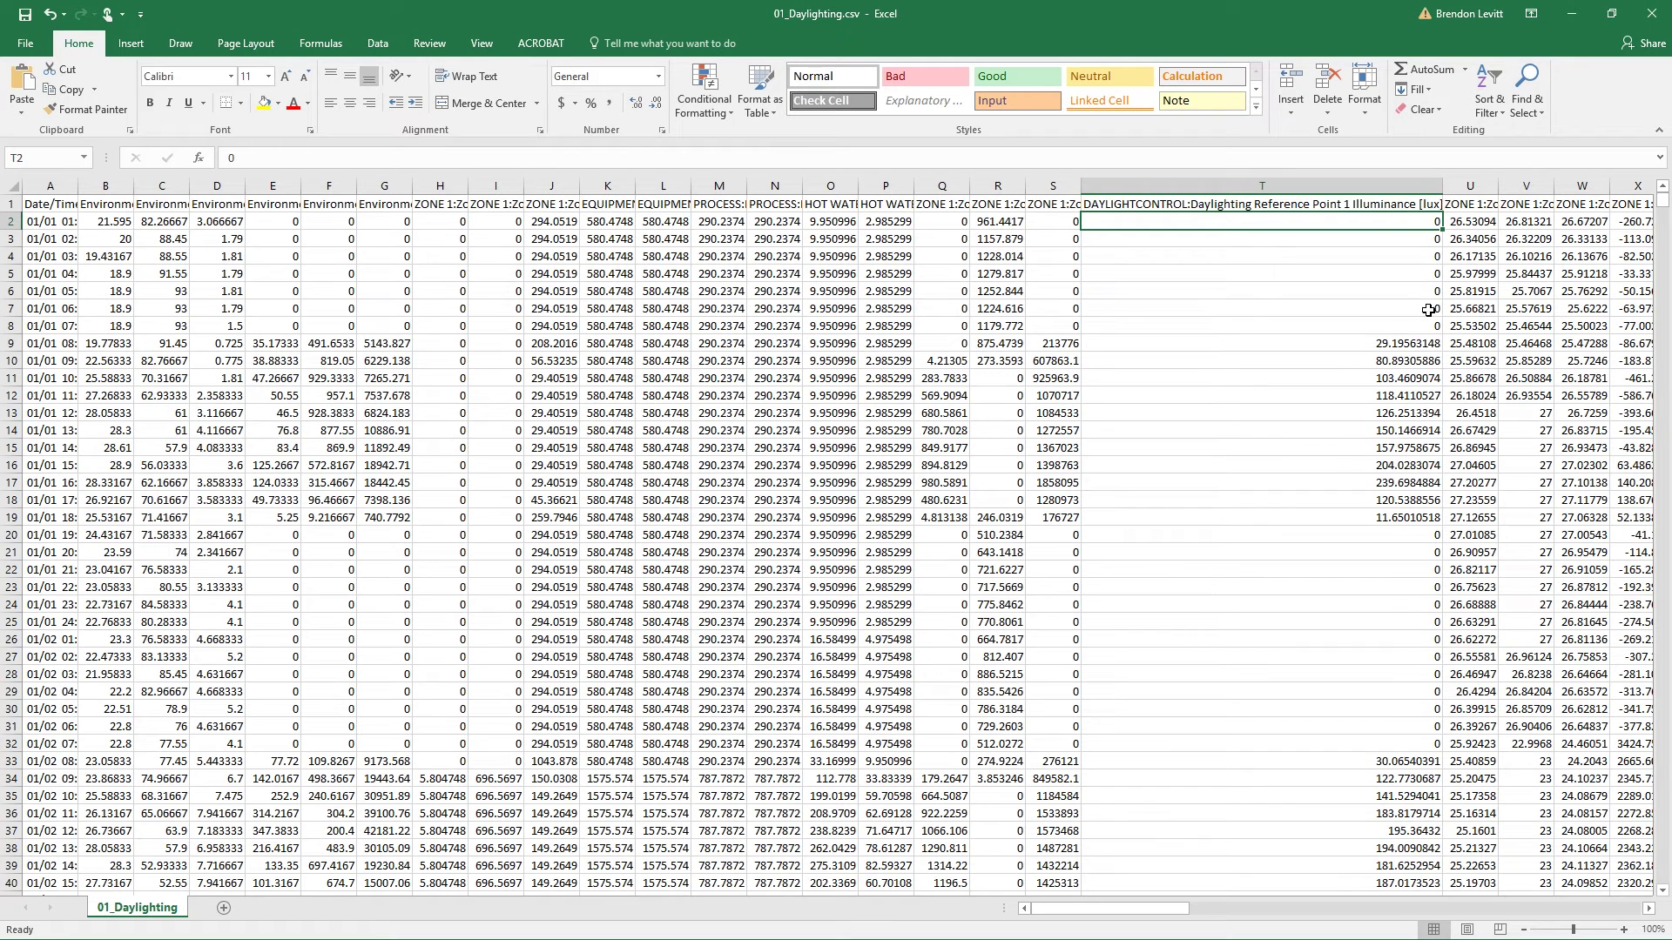
{"action": "left_click", "coordinate": [1410, 346]}
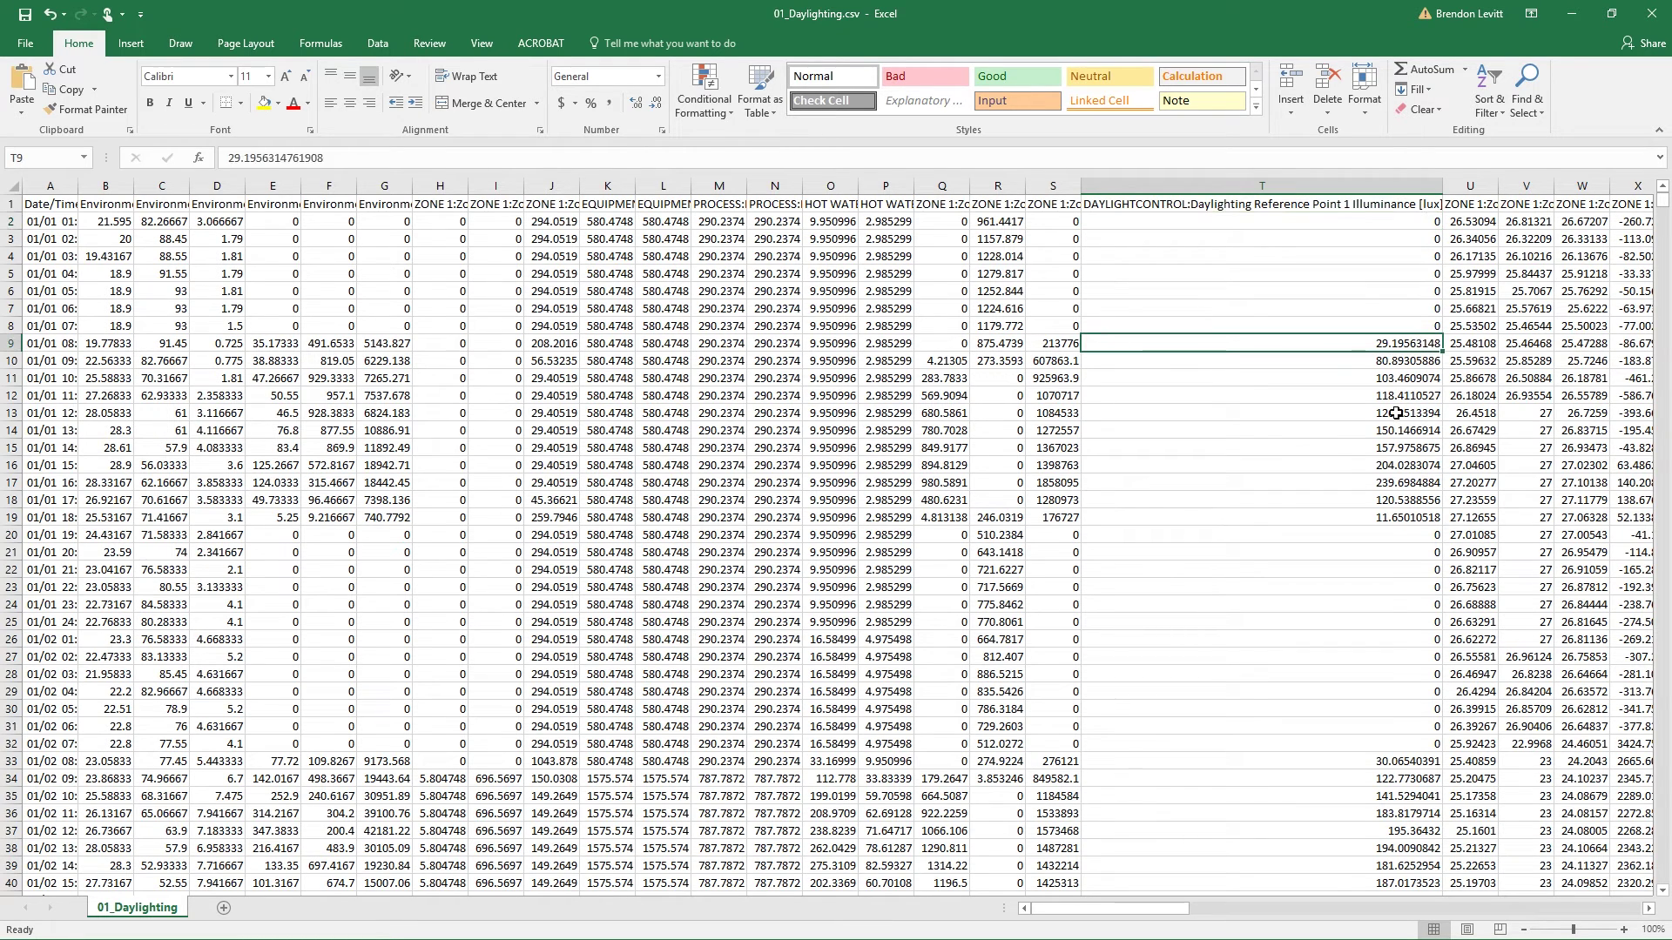
{"action": "left_click_drag", "start_coordinate": [1408, 344], "coordinate": [1415, 541]}
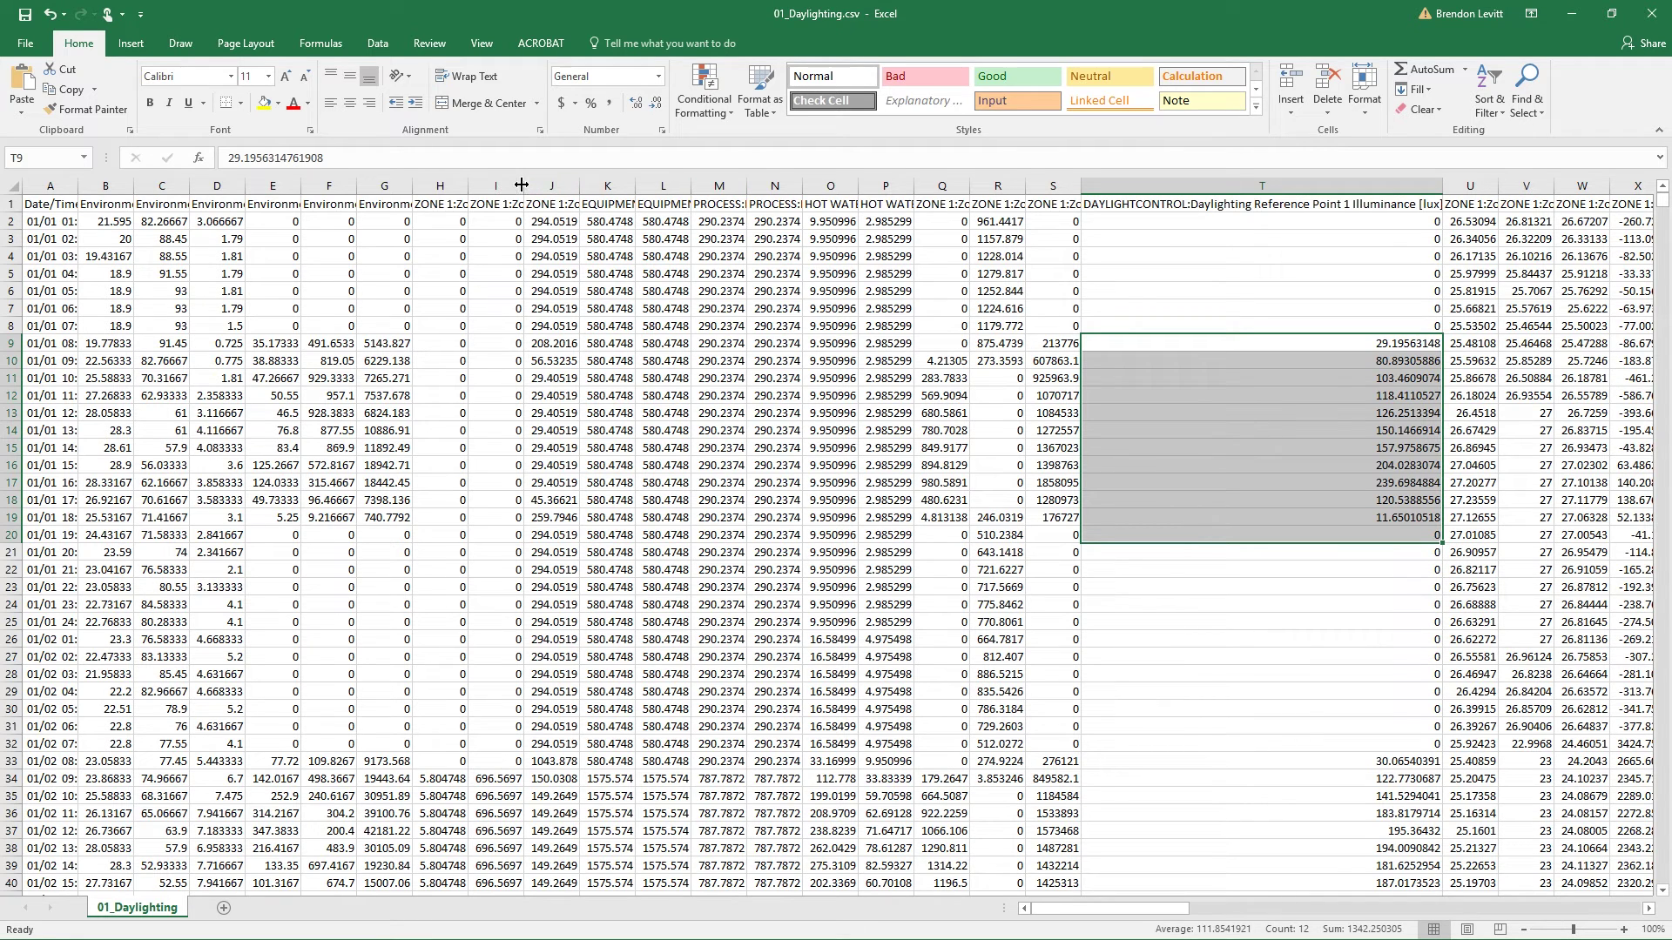
Step: Widen column J so the lighting header and values are readable
{"action": "left_click", "coordinate": [547, 202]}
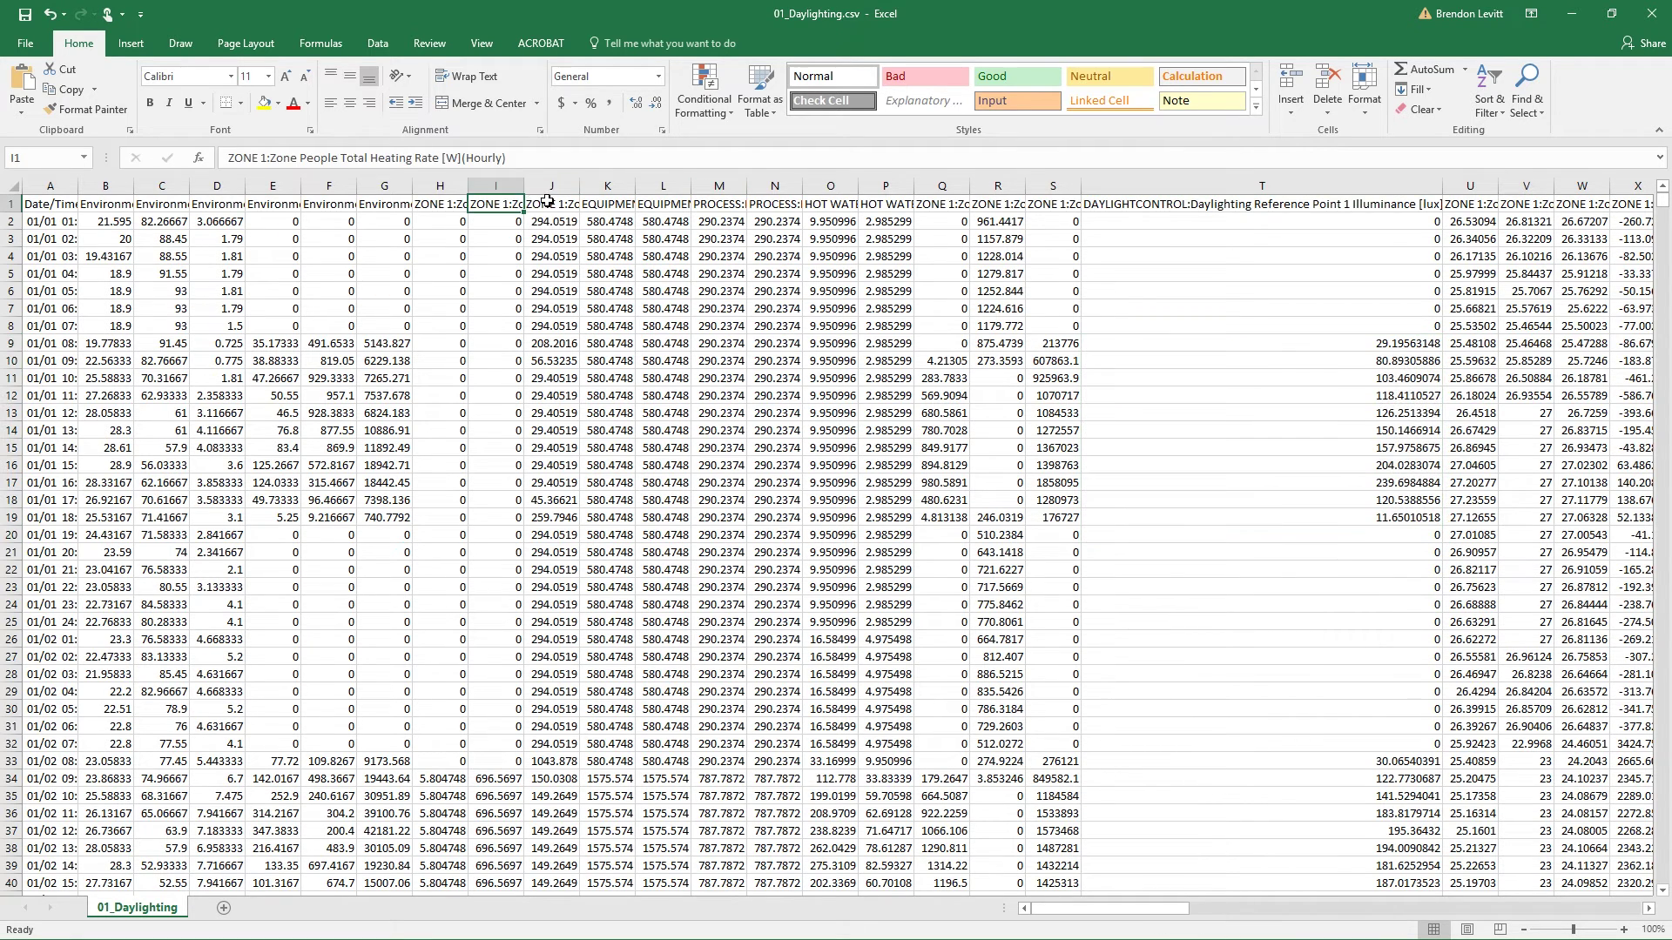
{"action": "left_click_drag", "start_coordinate": [579, 193], "coordinate": [671, 228]}
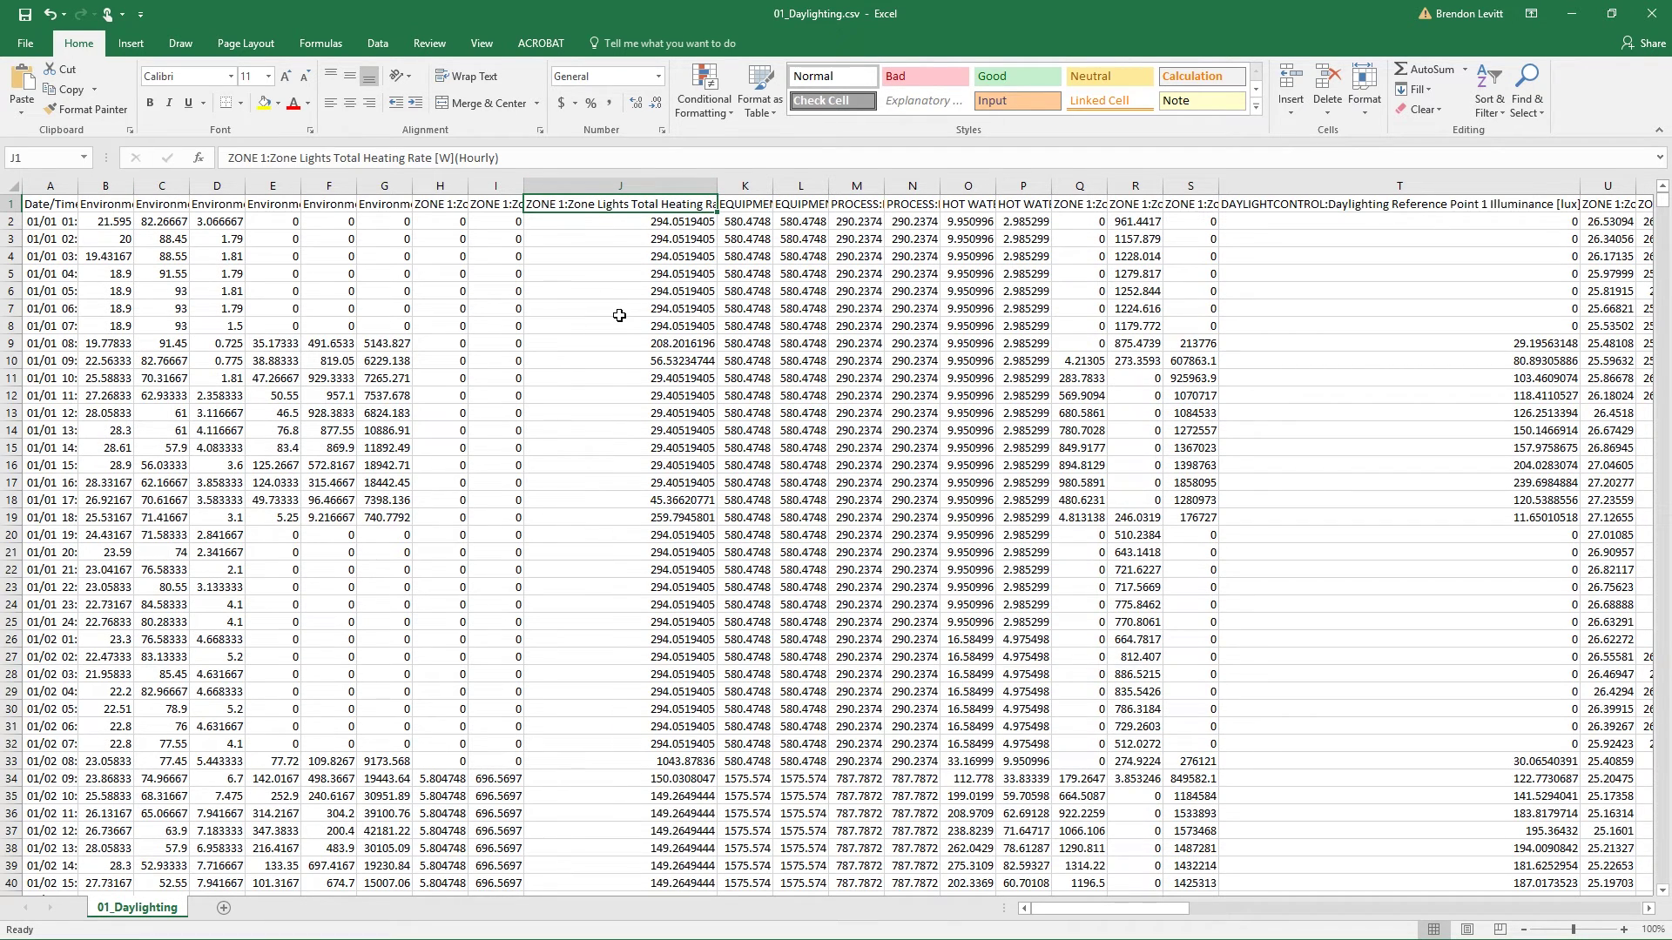
{"action": "left_click", "coordinate": [670, 184]}
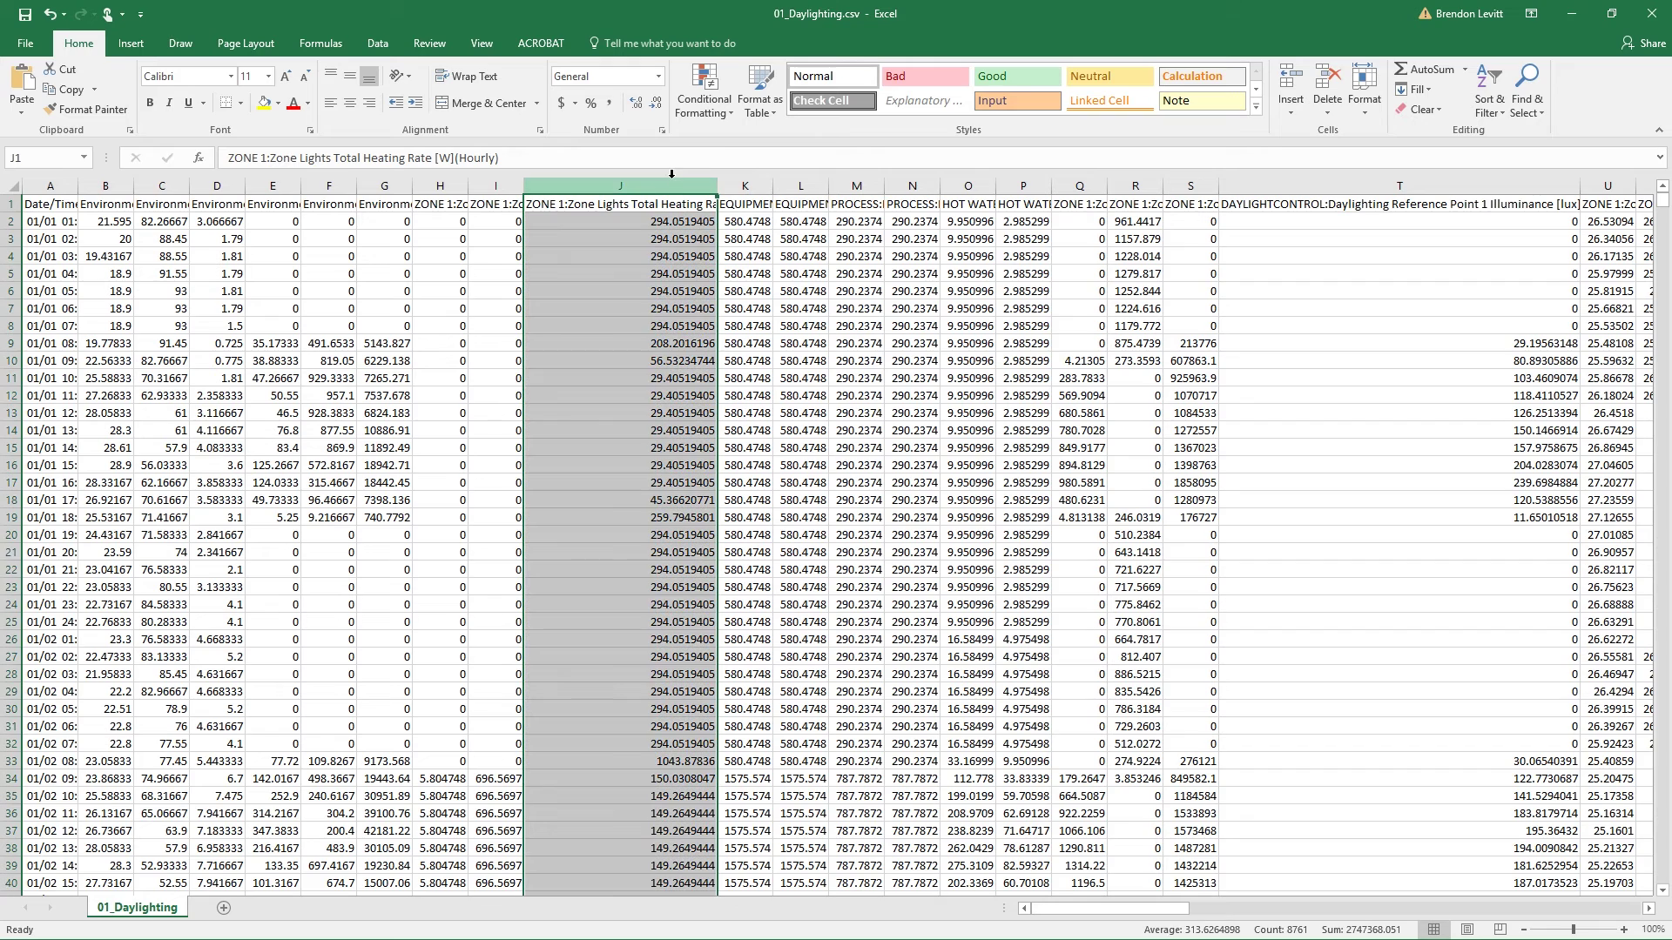
{"action": "left_click", "coordinate": [657, 255]}
Step: Copy the whole worksheet and go to the Energy Dashboard's Variables sheet
{"action": "left_click", "coordinate": [18, 183]}
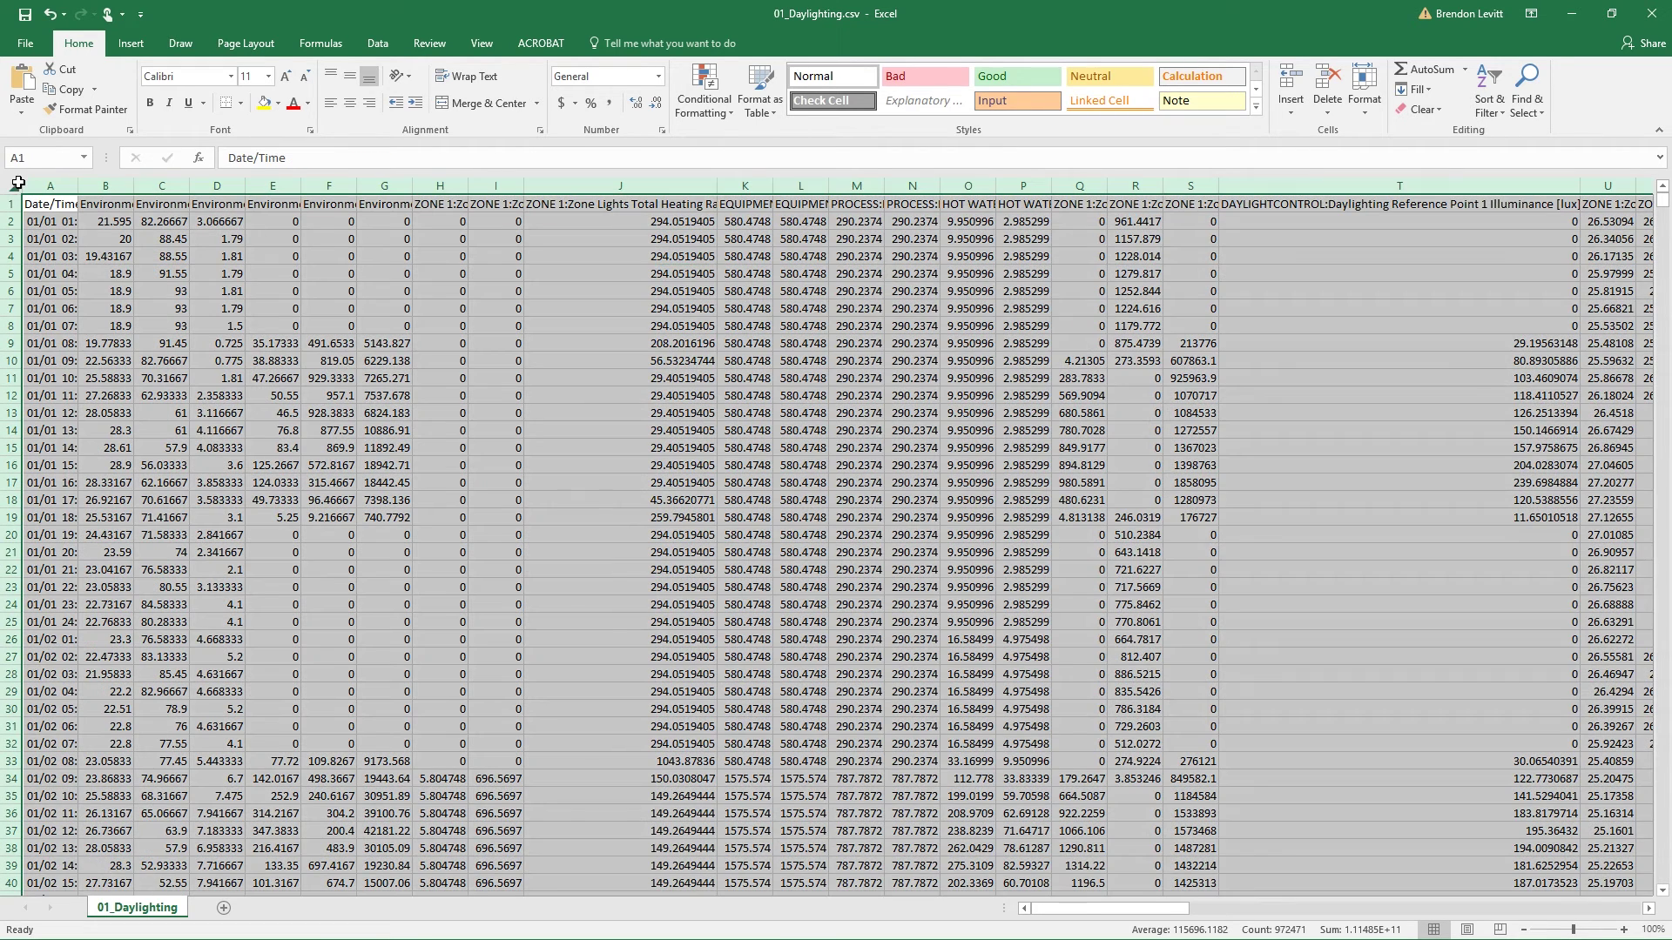
{"action": "key", "text": "ctrl+c"}
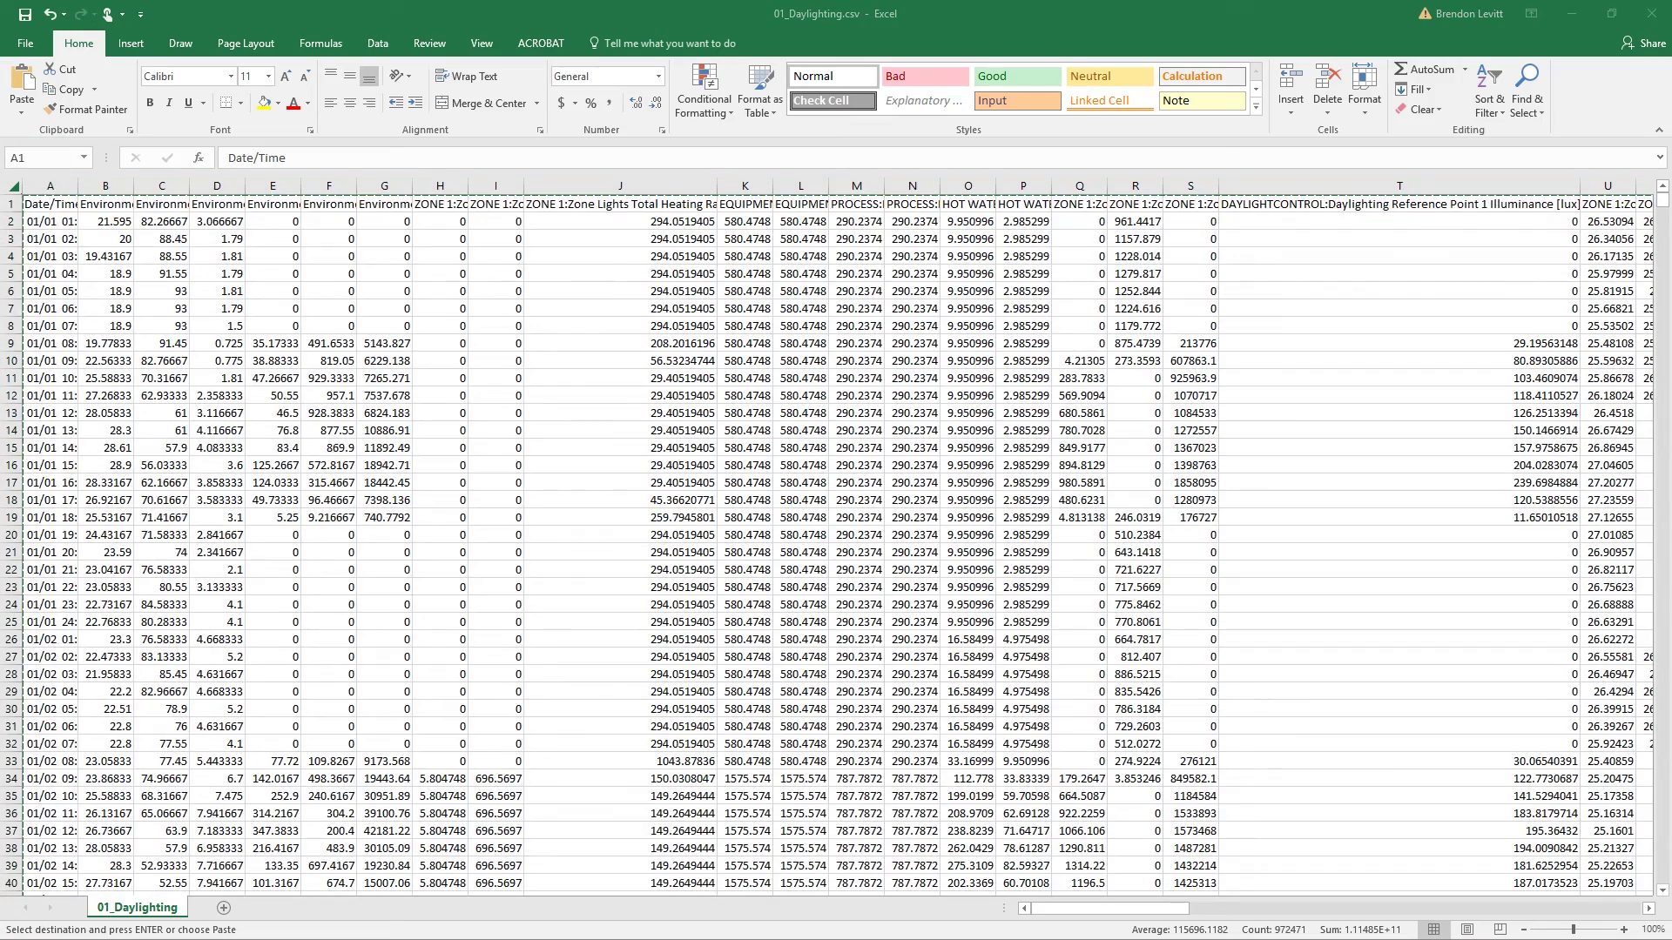
{"action": "left_click", "coordinate": [209, 936]}
{"action": "left_click", "coordinate": [206, 907]}
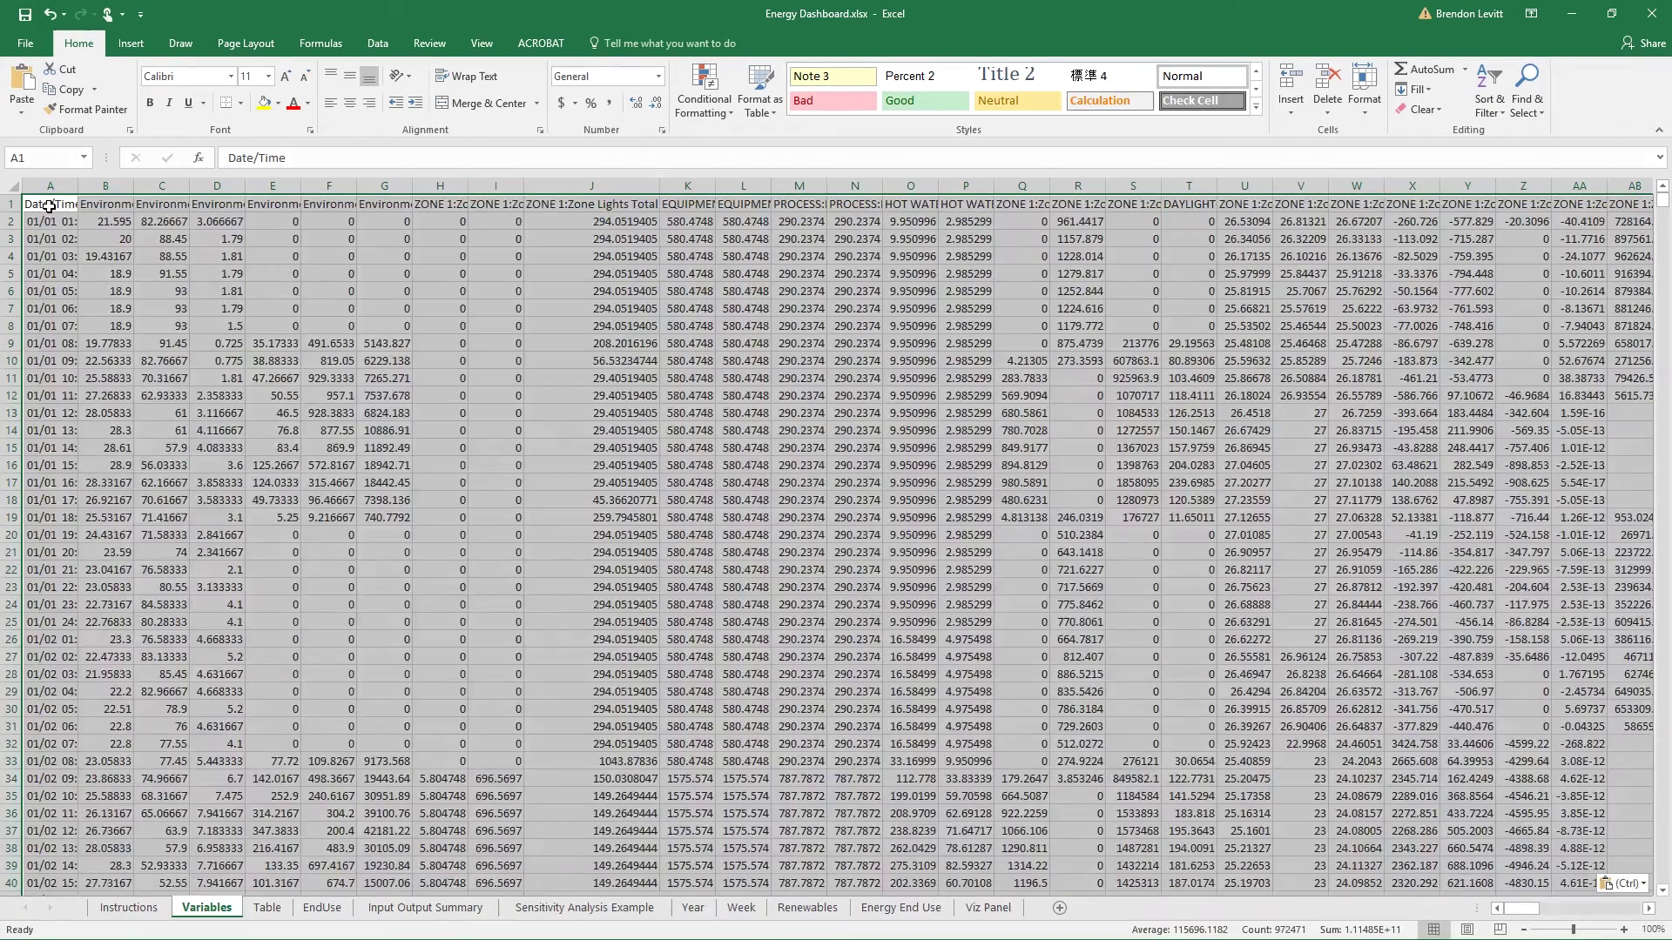
Step: Bring the Year sheet's Lighting and Equipment Energy Use charts, January to December, into view
{"action": "left_click", "coordinate": [693, 907]}
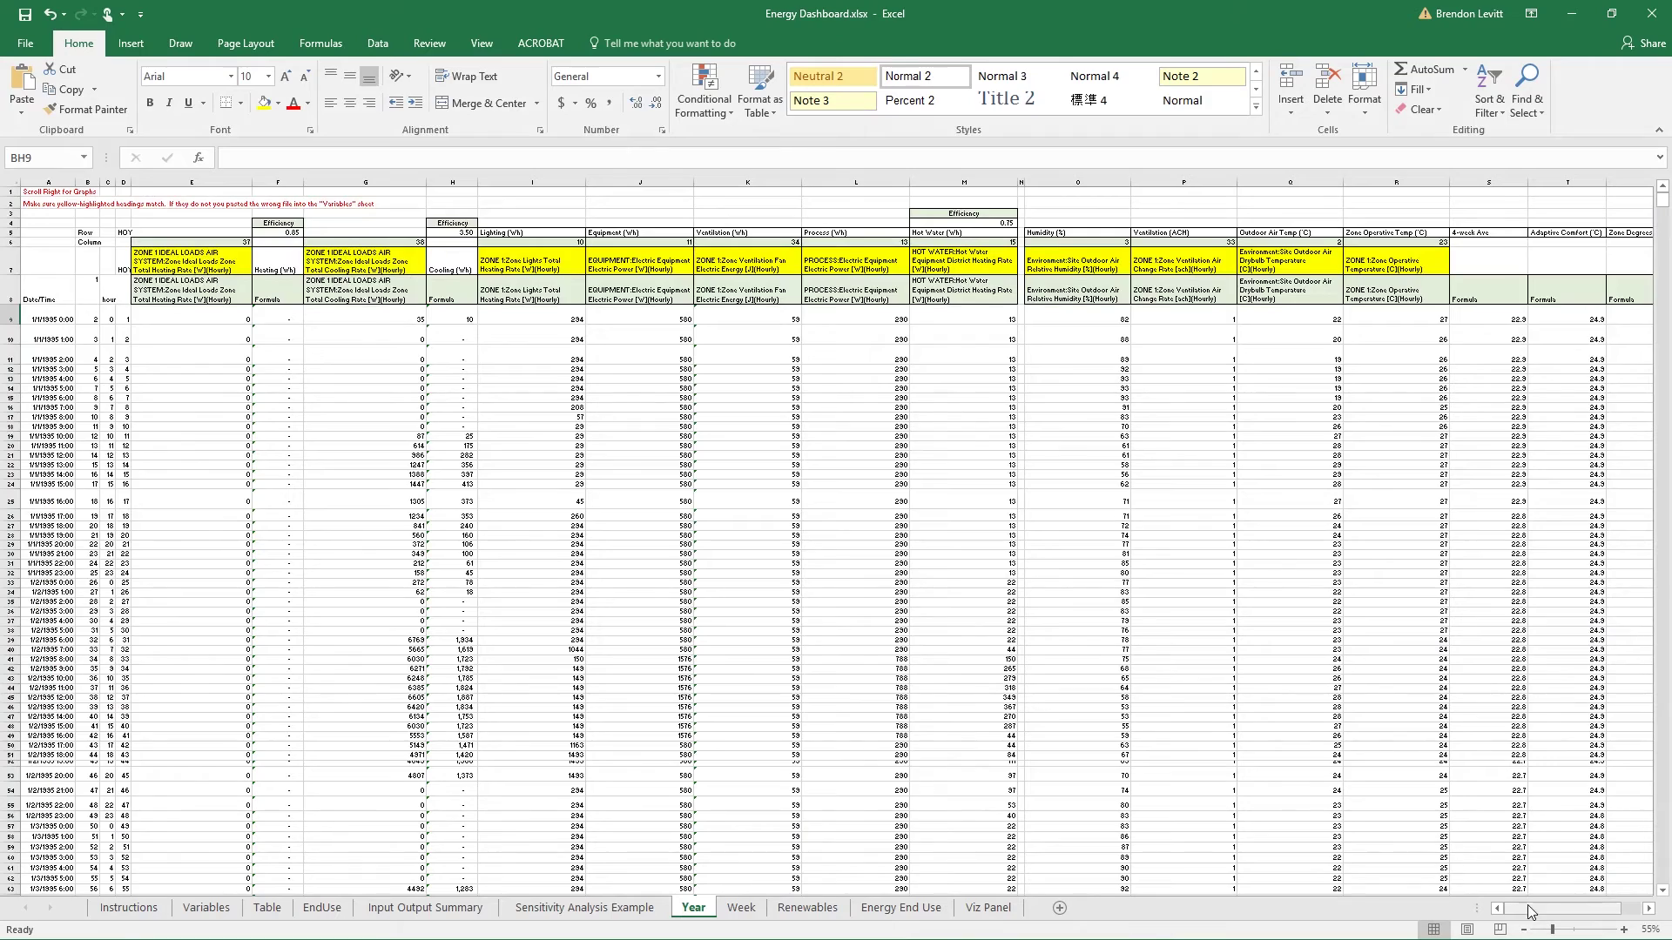
{"action": "left_click_drag", "start_coordinate": [1536, 916], "coordinate": [1549, 919]}
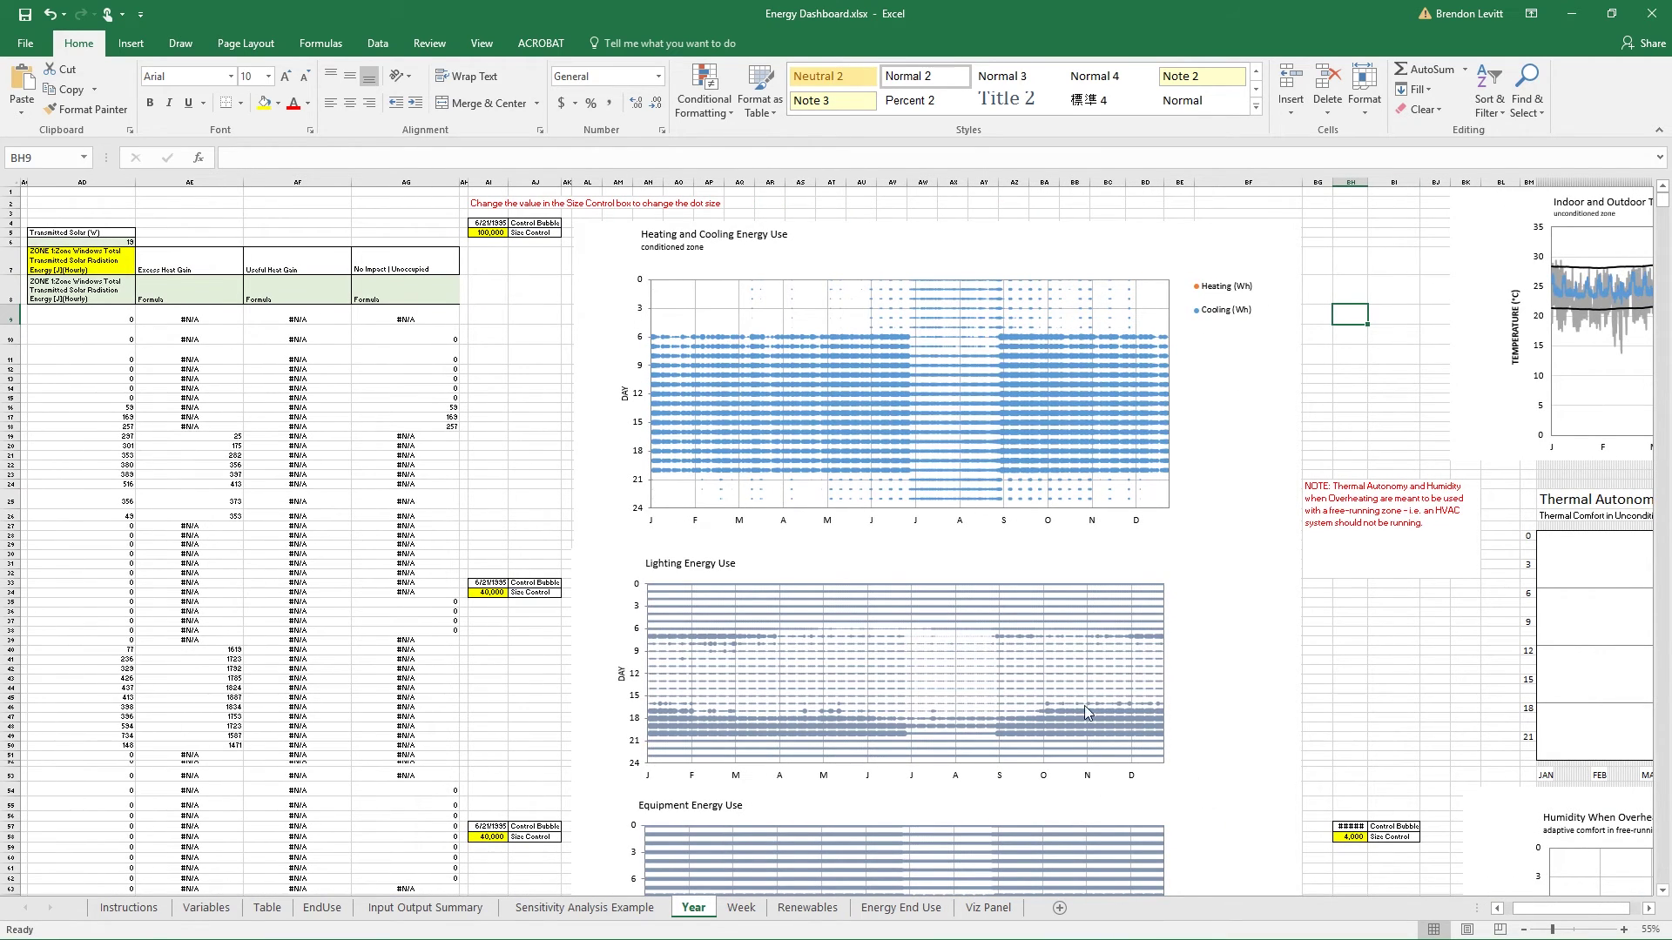
{"action": "scroll", "coordinate": [997, 746], "scroll_direction": "up", "scroll_amount": 3}
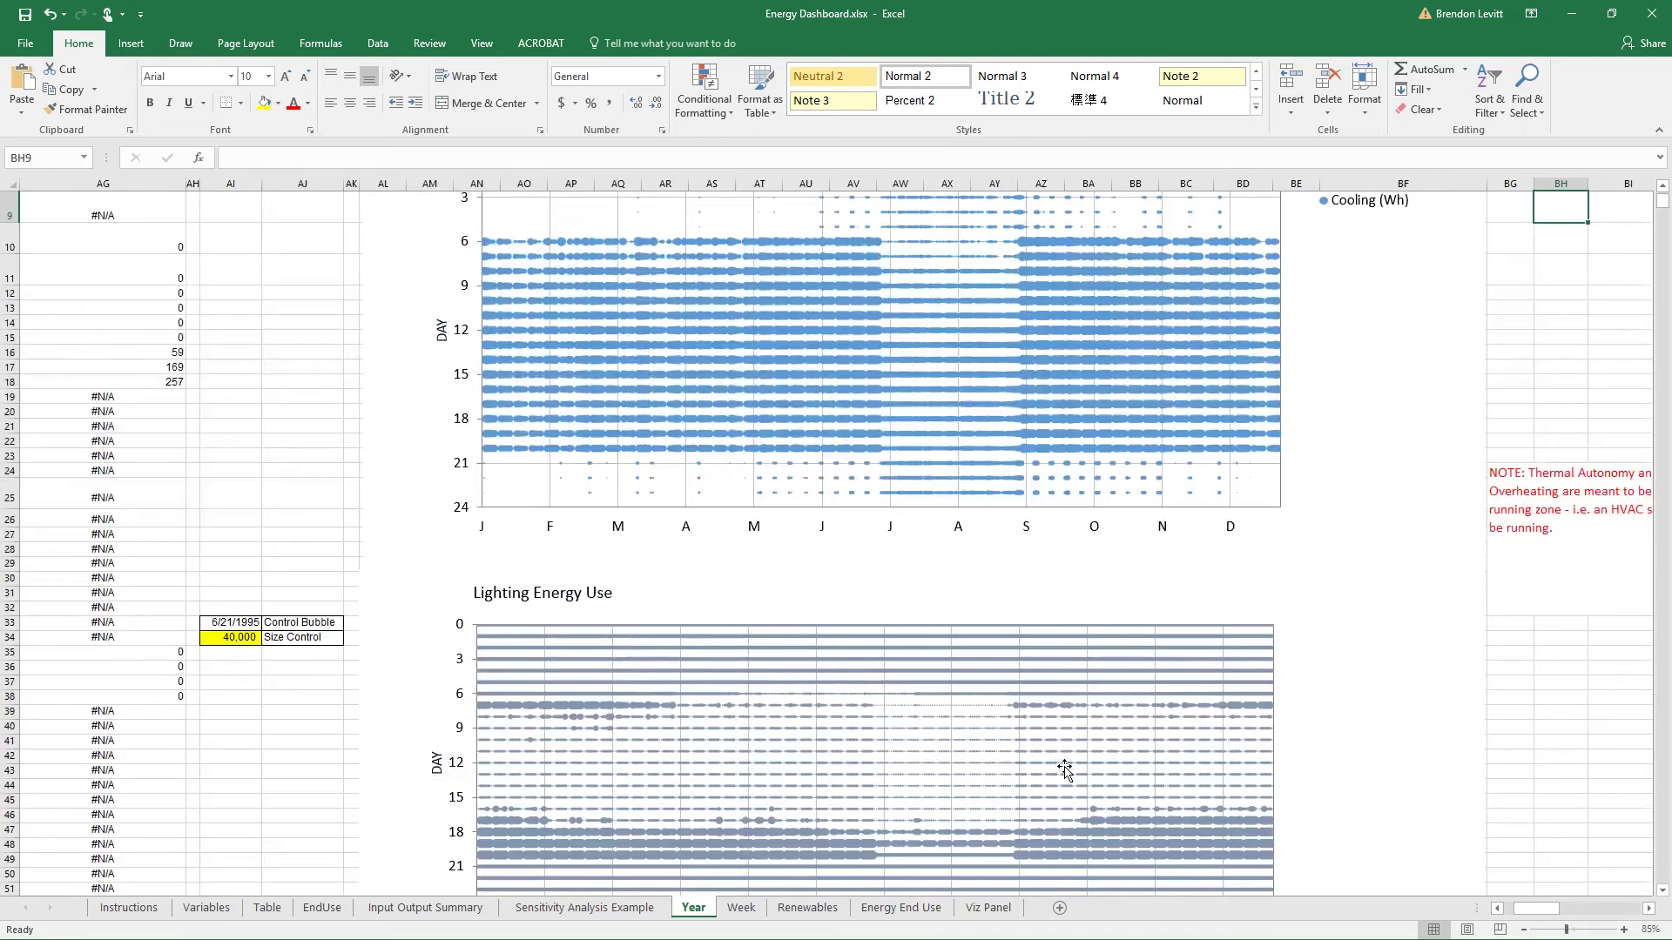
{"action": "scroll", "coordinate": [1064, 768], "scroll_direction": "down", "scroll_amount": 6}
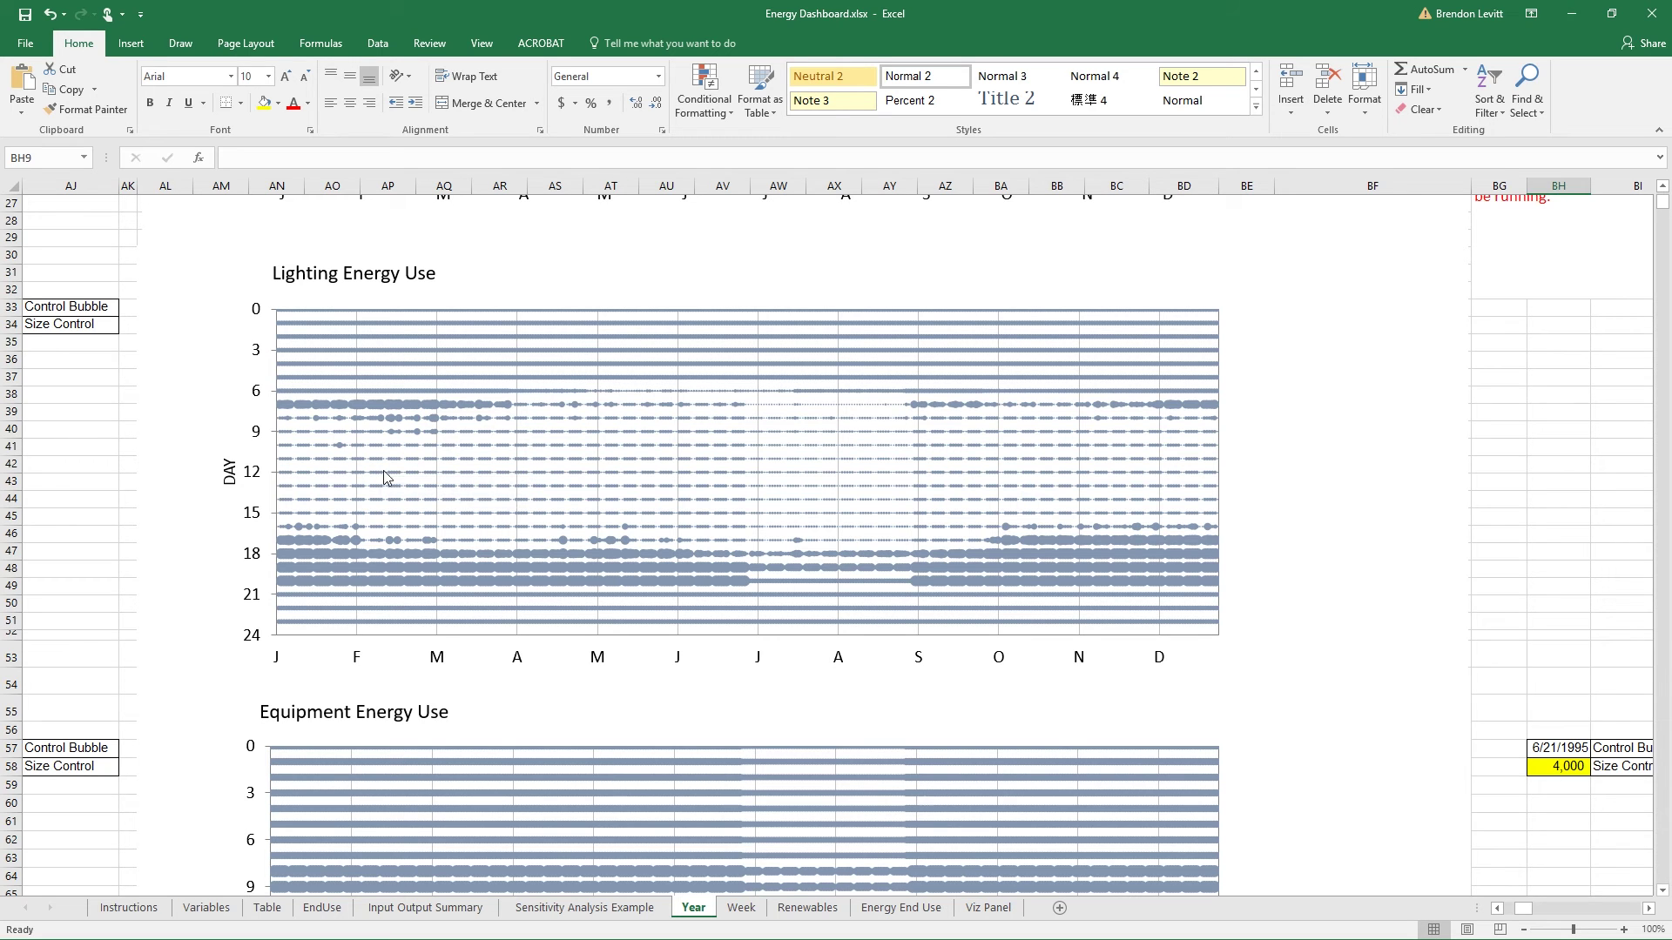
Step: Show the Week sheet's Lighting Energy chart with lighting power, sensor illuminance and 2% daylight factor
{"action": "left_click", "coordinate": [740, 910]}
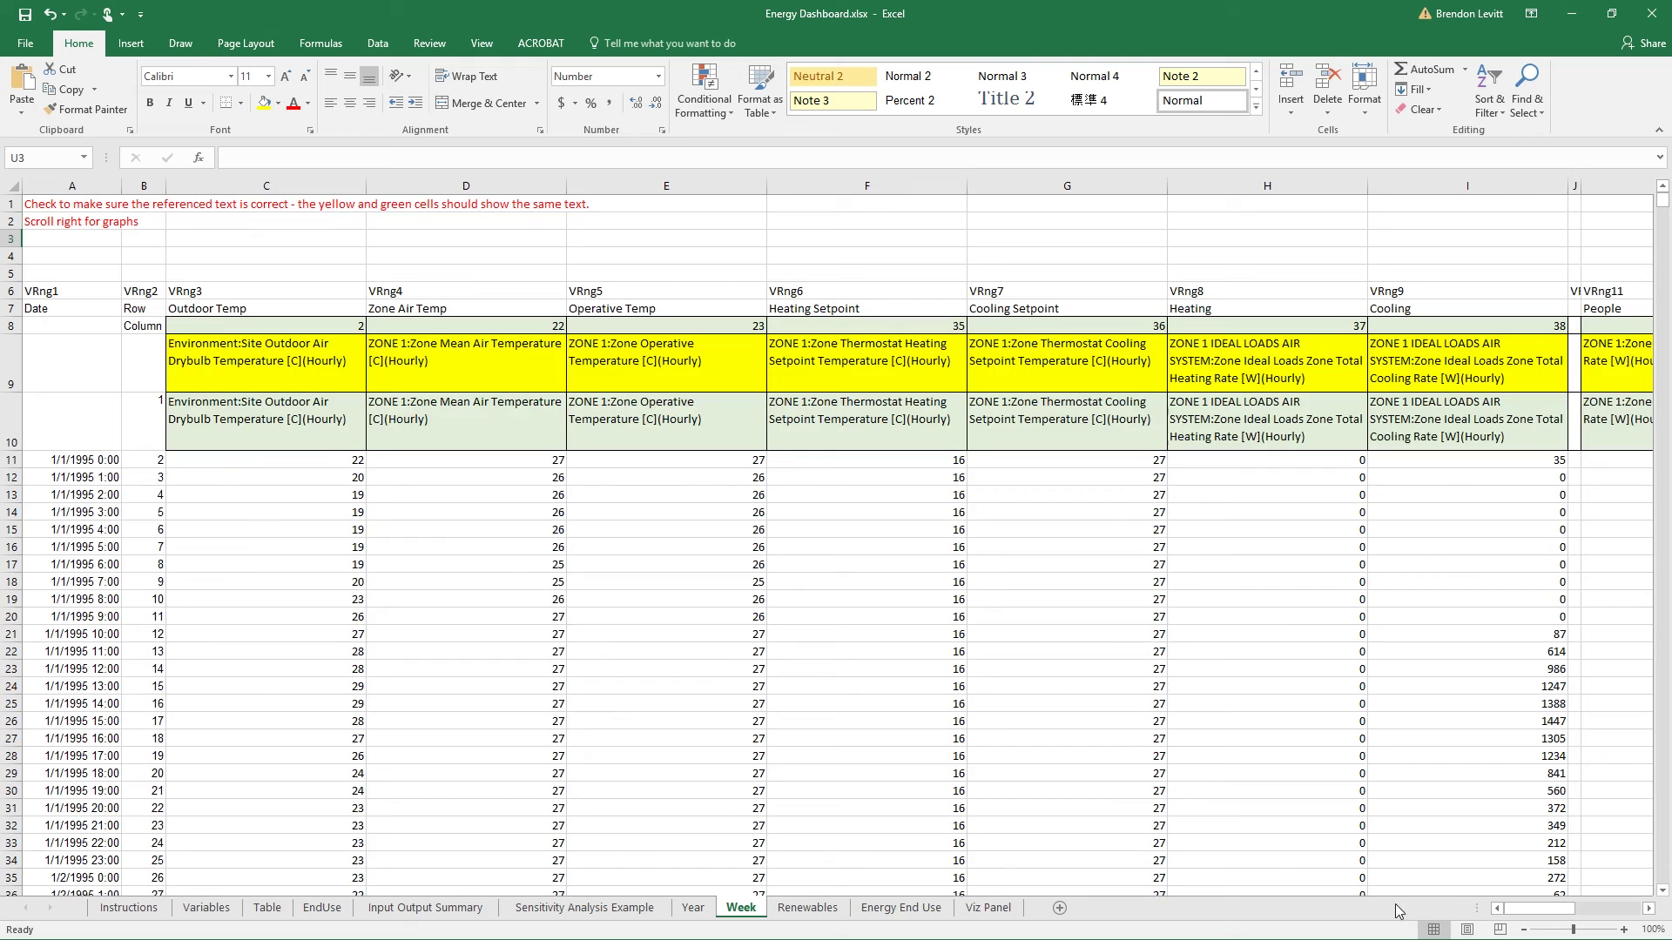
{"action": "left_click_drag", "start_coordinate": [1545, 910], "coordinate": [1648, 915]}
{"action": "left_click", "coordinate": [1649, 908]}
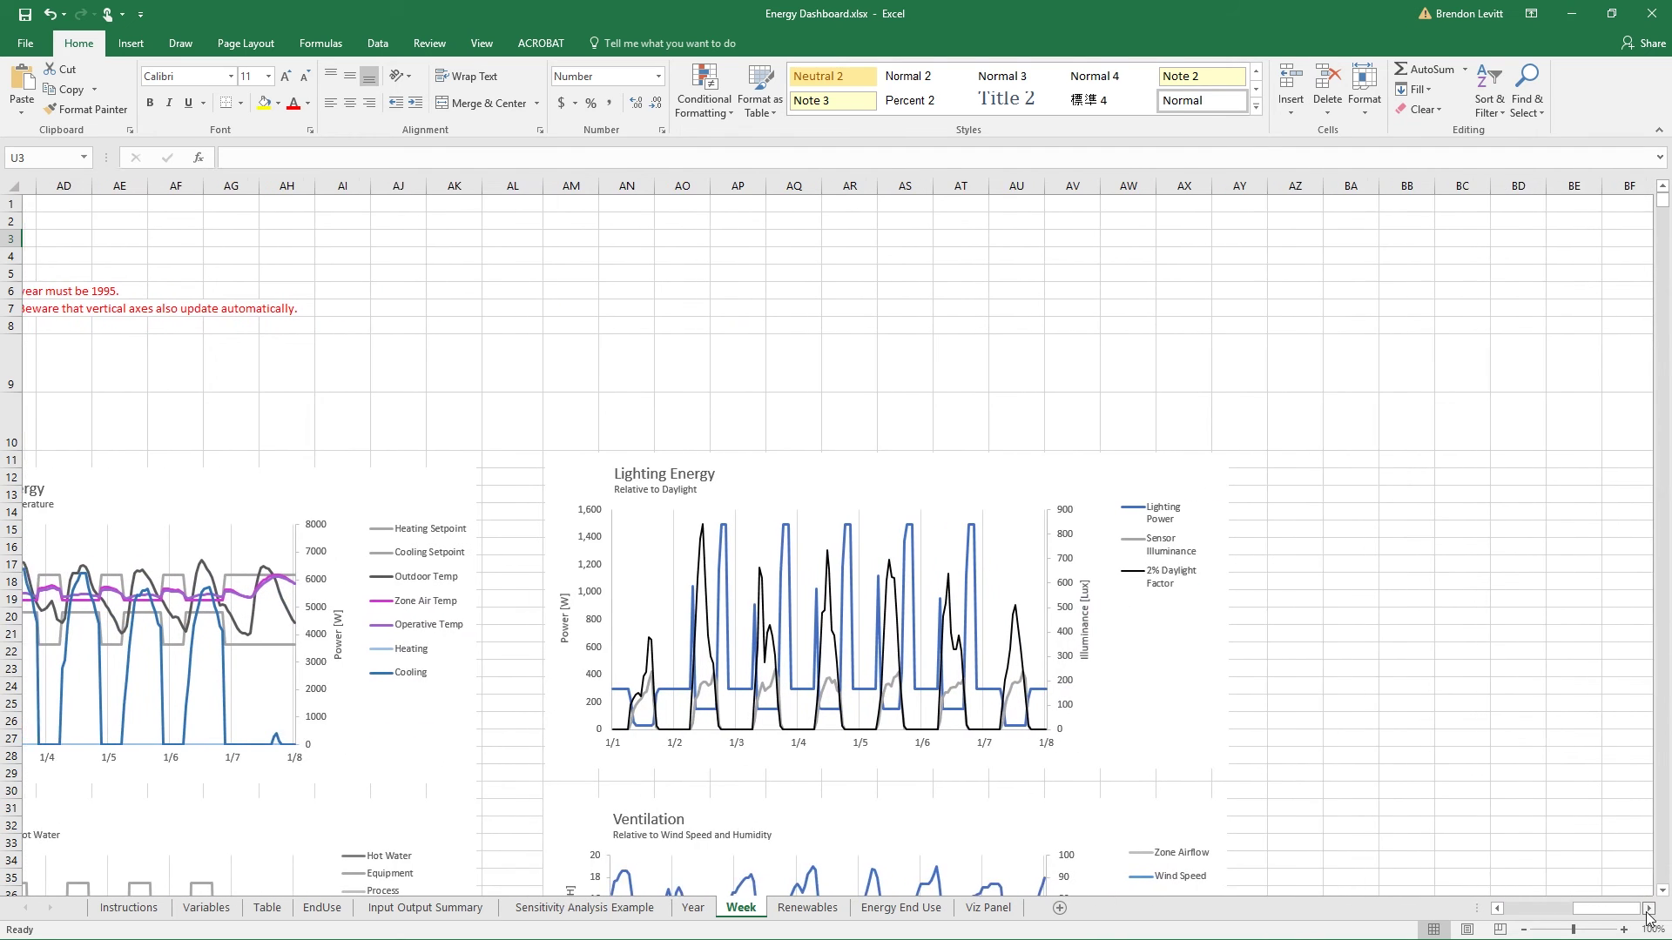
{"action": "scroll", "coordinate": [1205, 802], "scroll_direction": "up", "scroll_amount": 2, "text": "ctrl"}
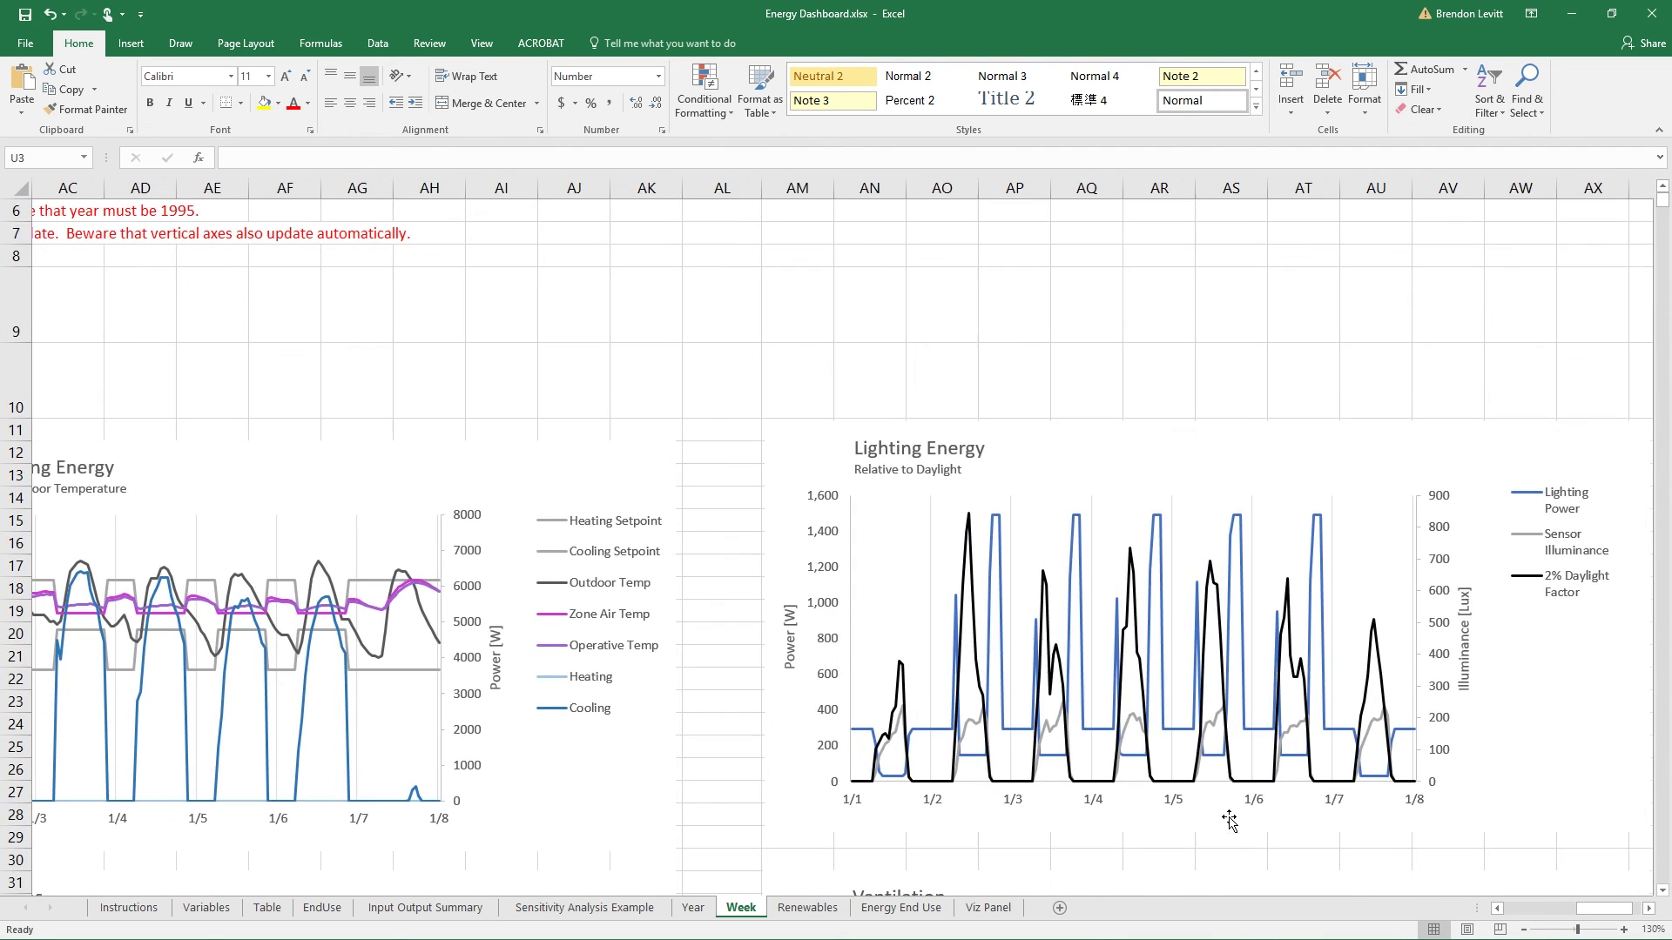
{"action": "left_click_drag", "start_coordinate": [1648, 911], "coordinate": [1648, 912]}
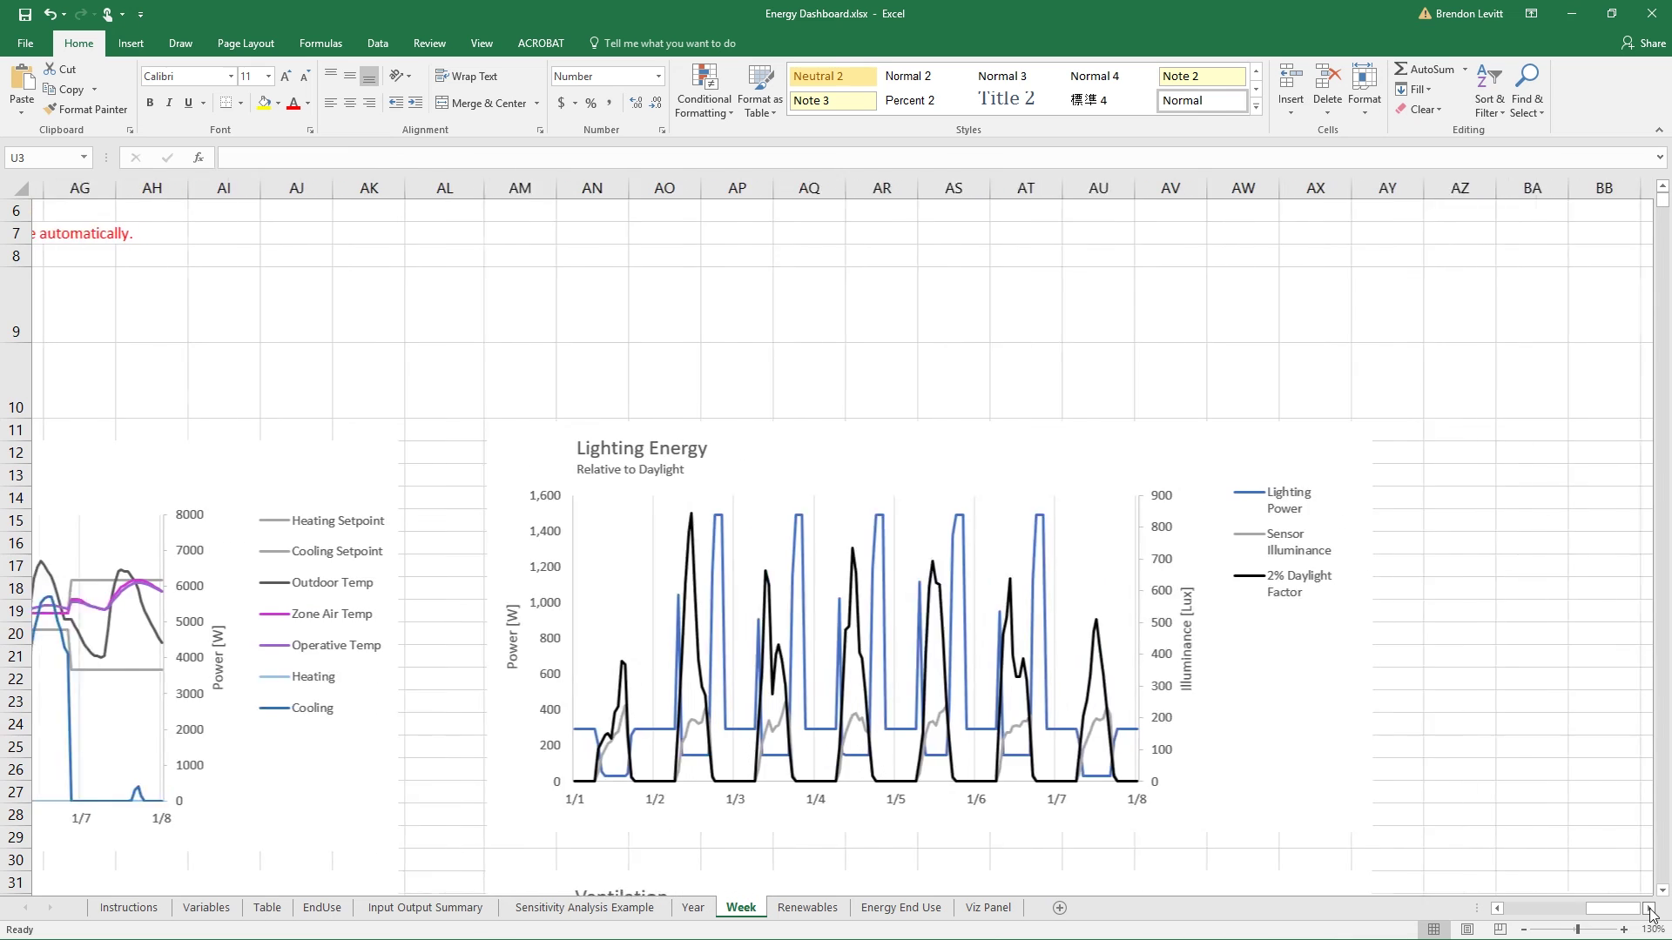
{"action": "scroll", "coordinate": [1254, 746], "scroll_direction": "down", "scroll_amount": 1}
{"action": "scroll", "coordinate": [1254, 746], "scroll_direction": "down", "scroll_amount": 1, "text": "ctrl"}
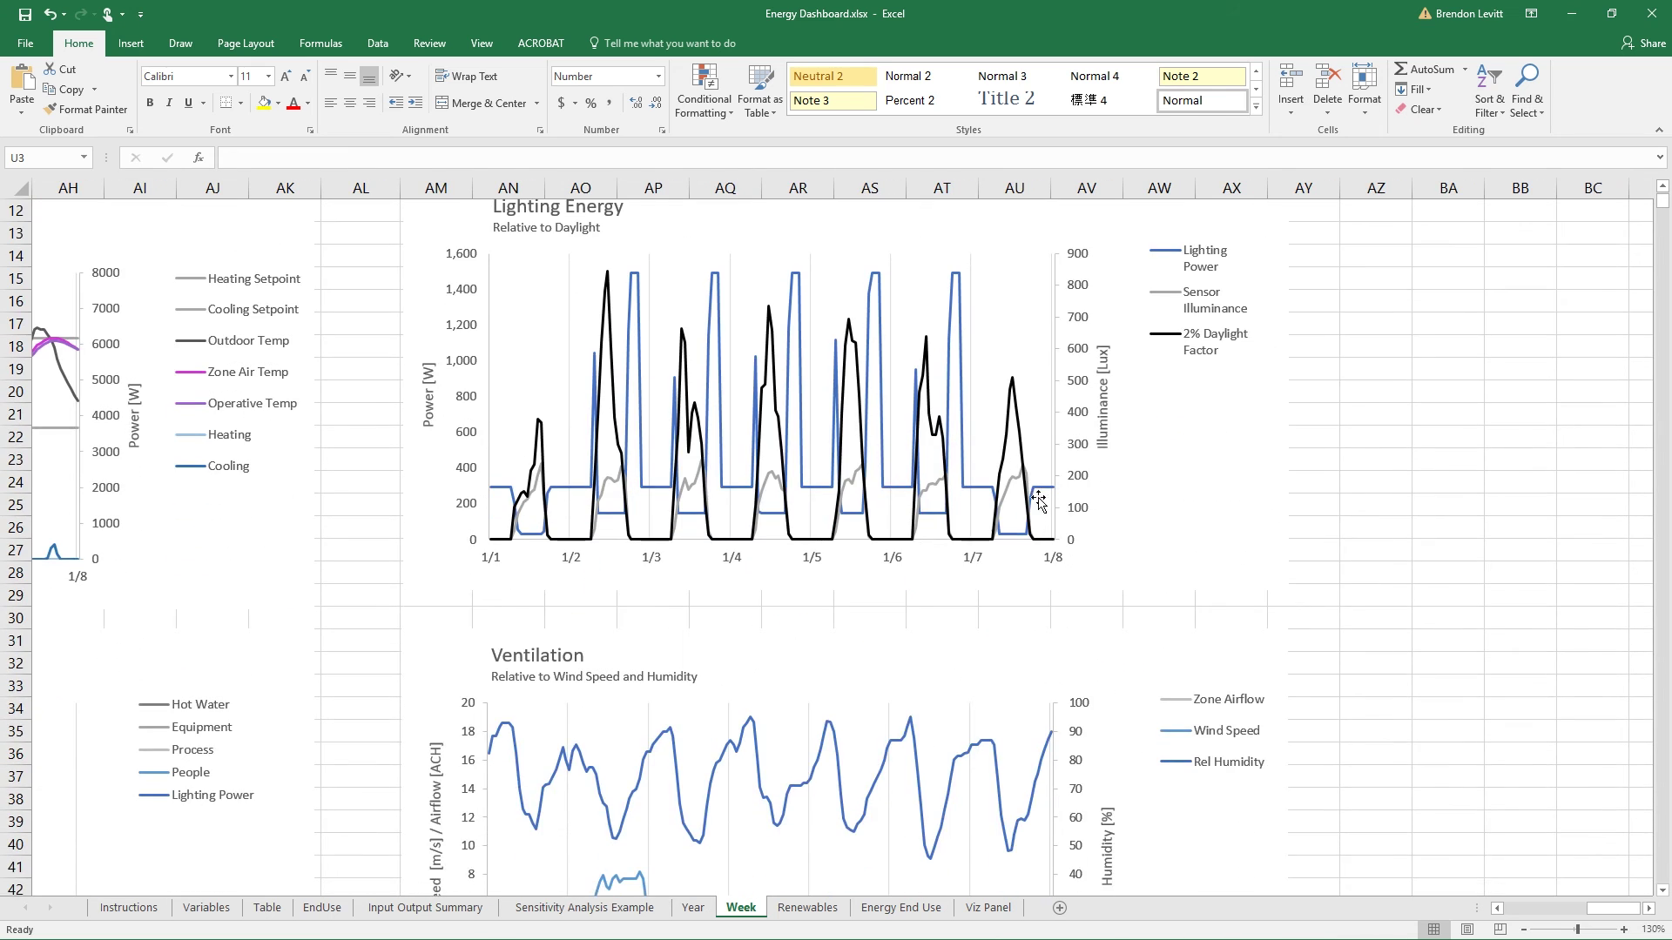
{"action": "scroll", "coordinate": [1255, 746], "scroll_direction": "up", "scroll_amount": 1, "text": "ctrl"}
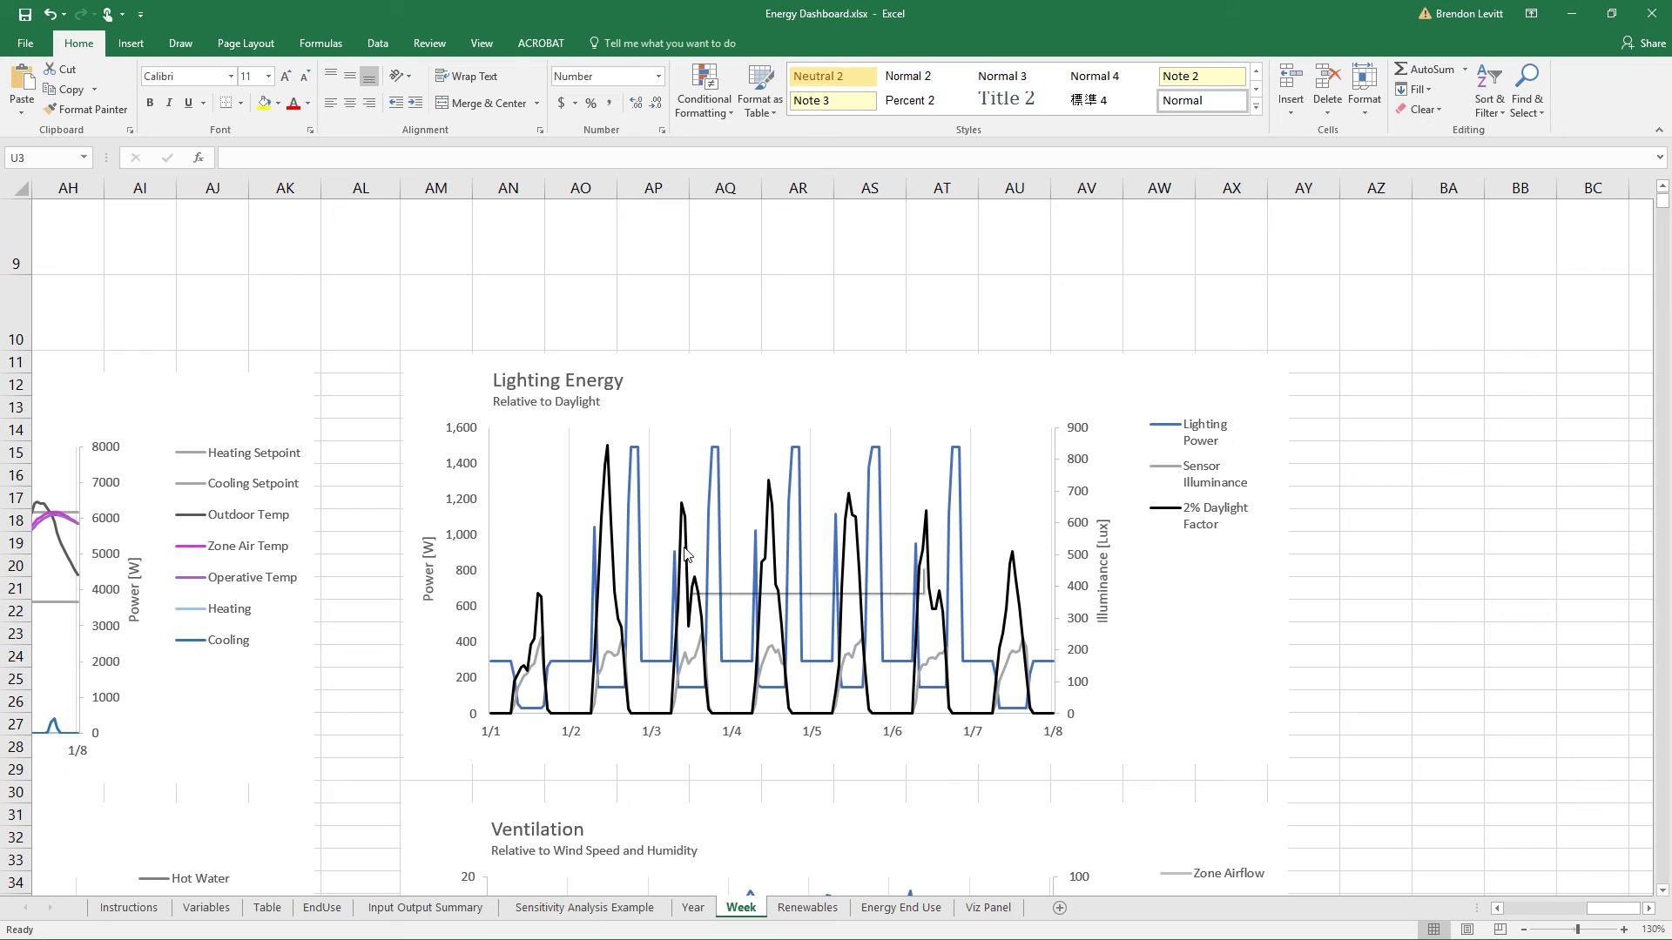
{"action": "mouse_move", "coordinate": [685, 552]}
Step: Move the blue square from mid-floor to the front-right floor corner, then minimise SketchUp
{"action": "mouse_move", "coordinate": [599, 668]}
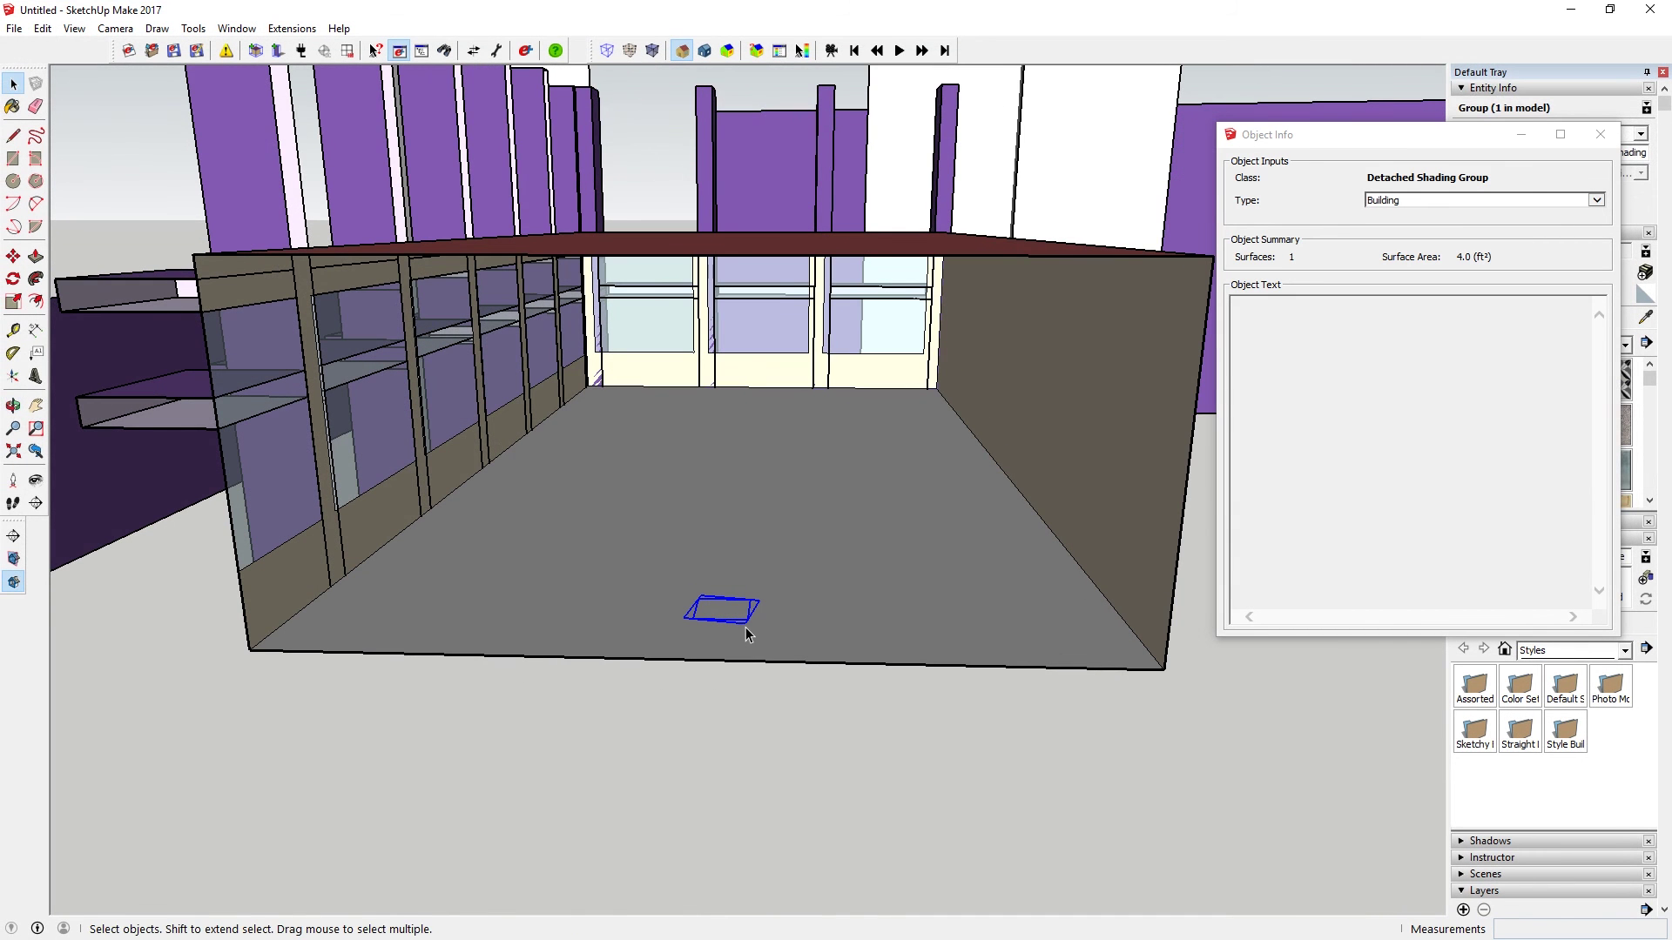
{"action": "key", "text": "m"}
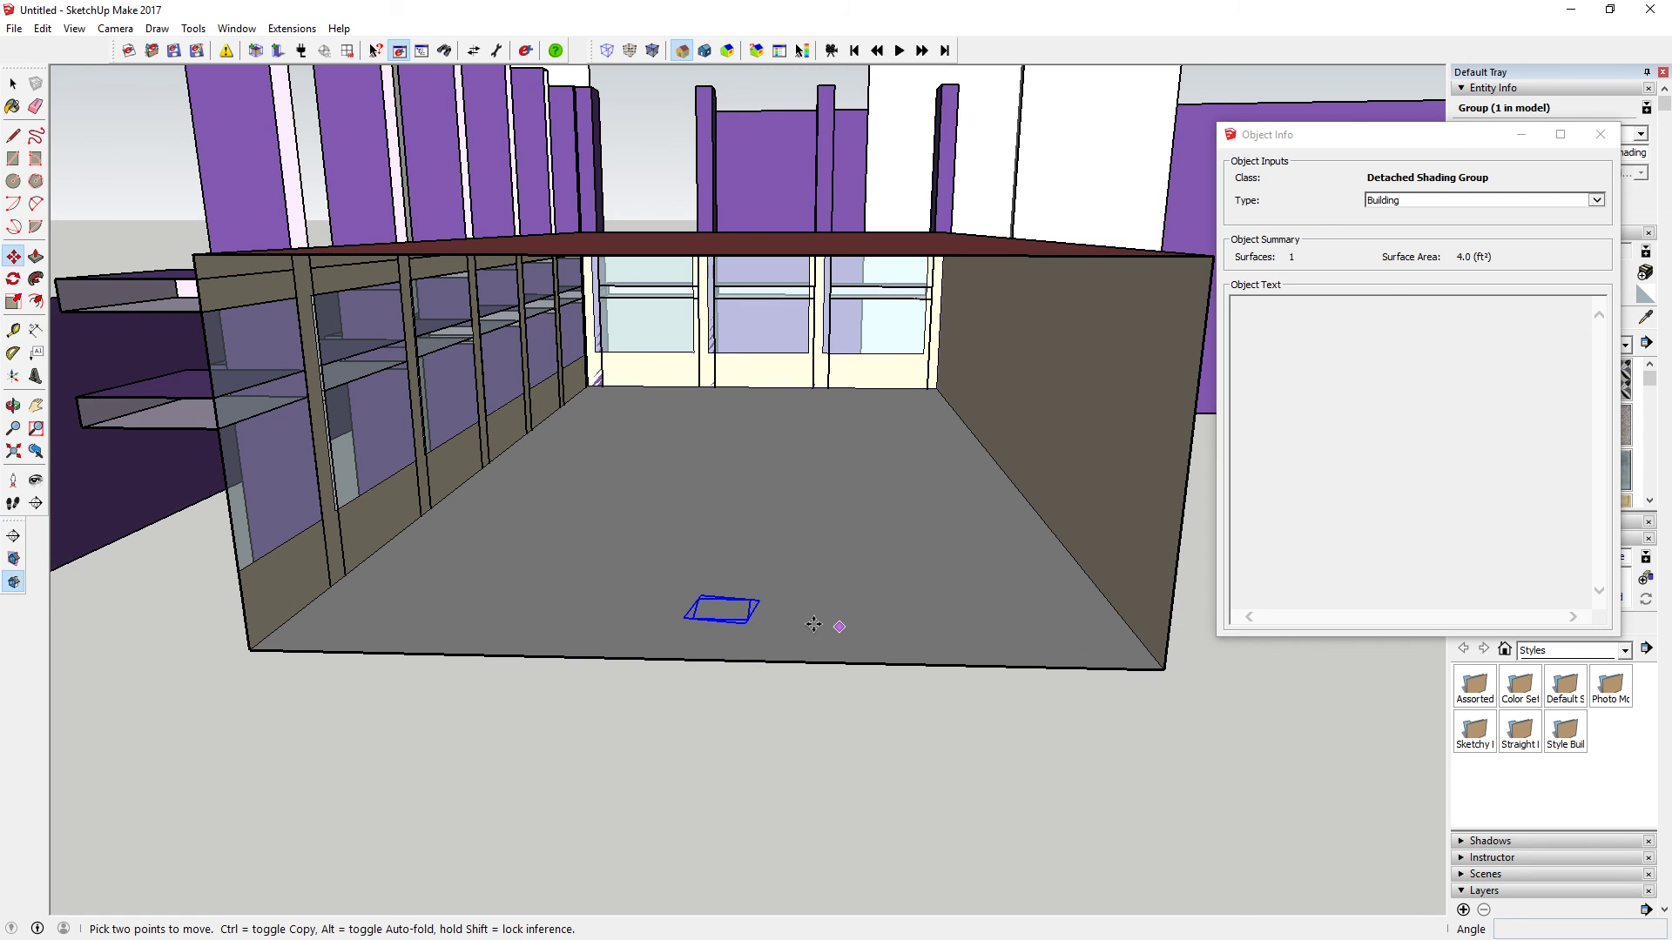
{"action": "left_click", "coordinate": [814, 624]}
{"action": "left_click", "coordinate": [1111, 593]}
{"action": "key", "text": "space"}
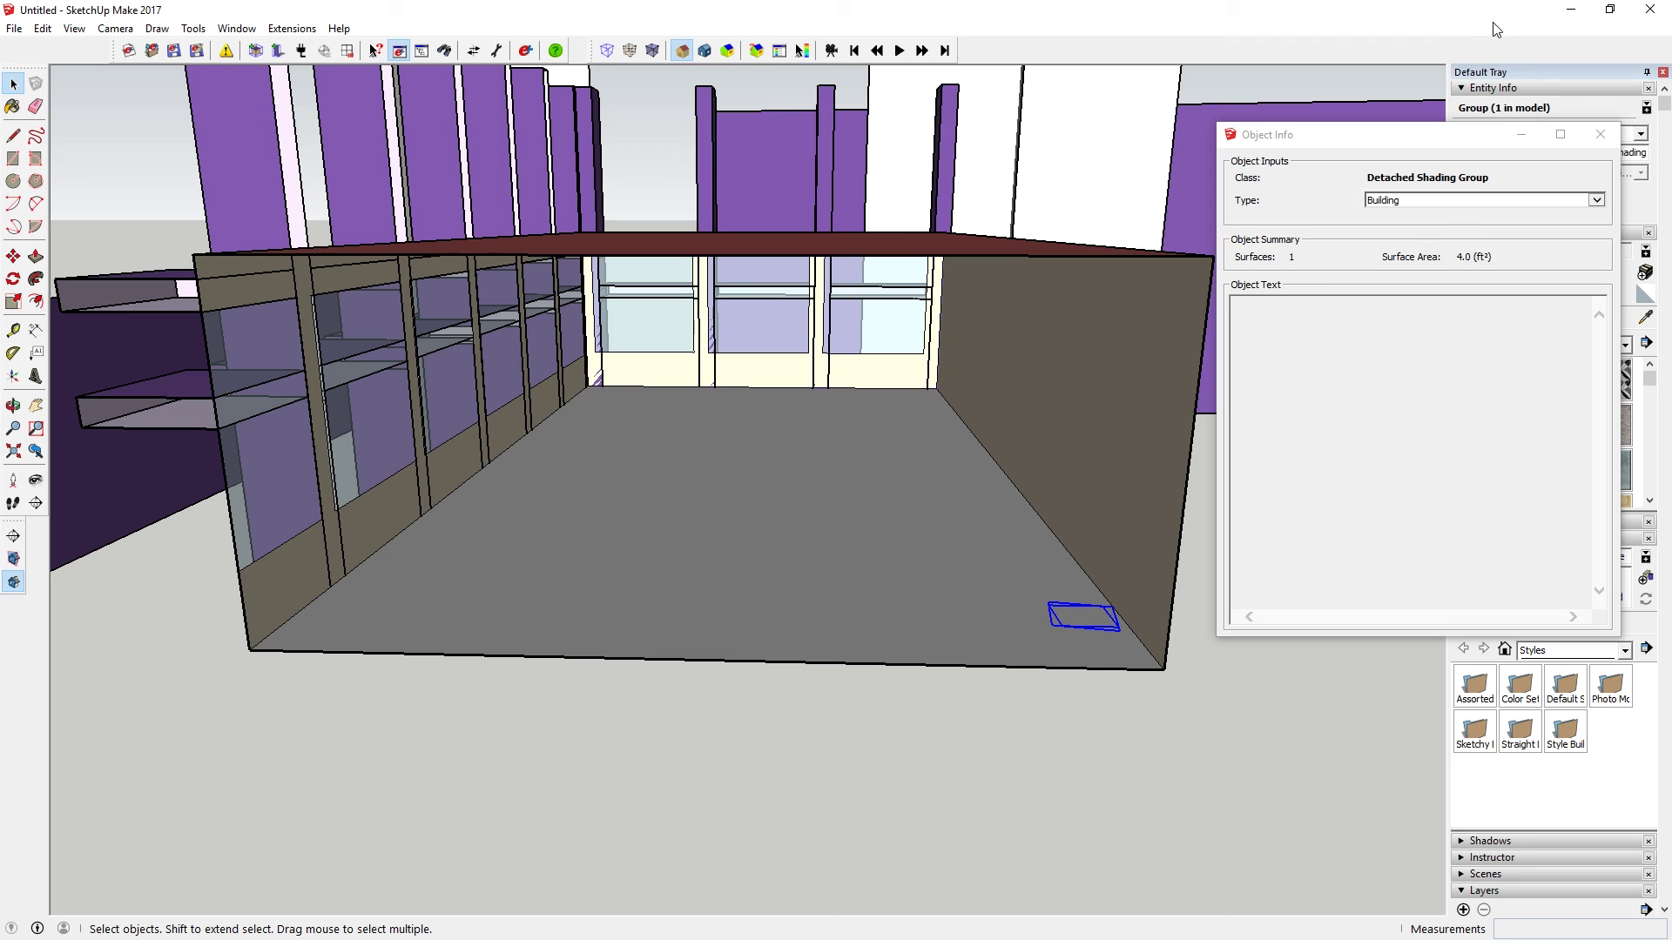
{"action": "left_click", "coordinate": [1574, 13]}
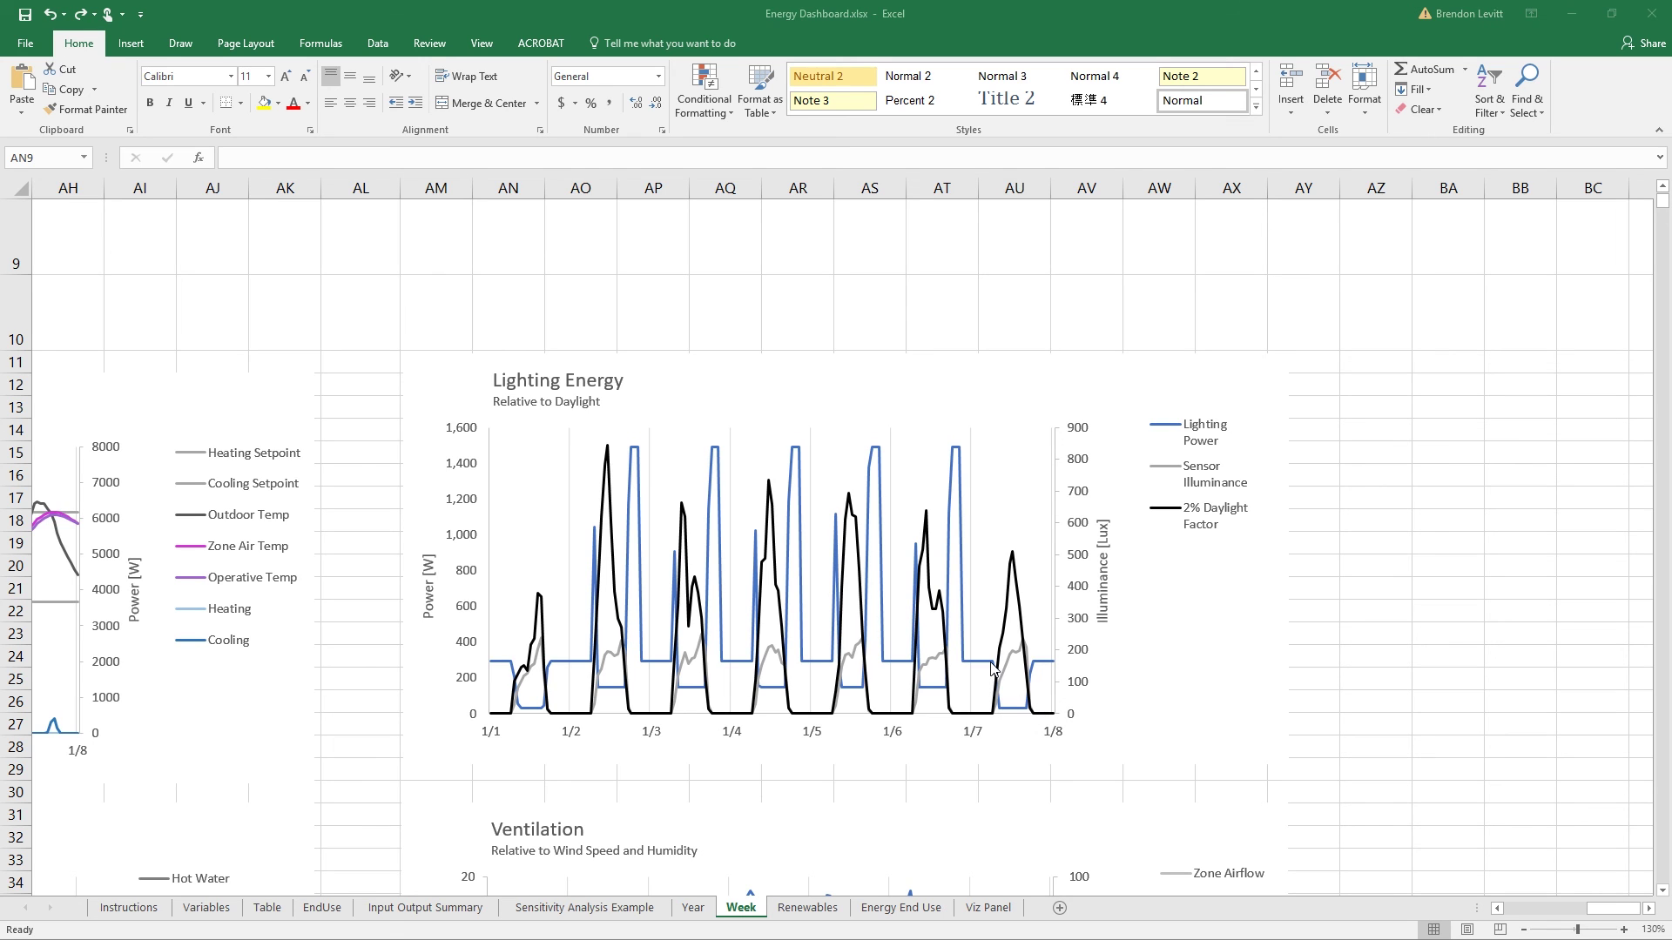
{"action": "mouse_move", "coordinate": [1010, 718]}
{"action": "mouse_move", "coordinate": [964, 653]}
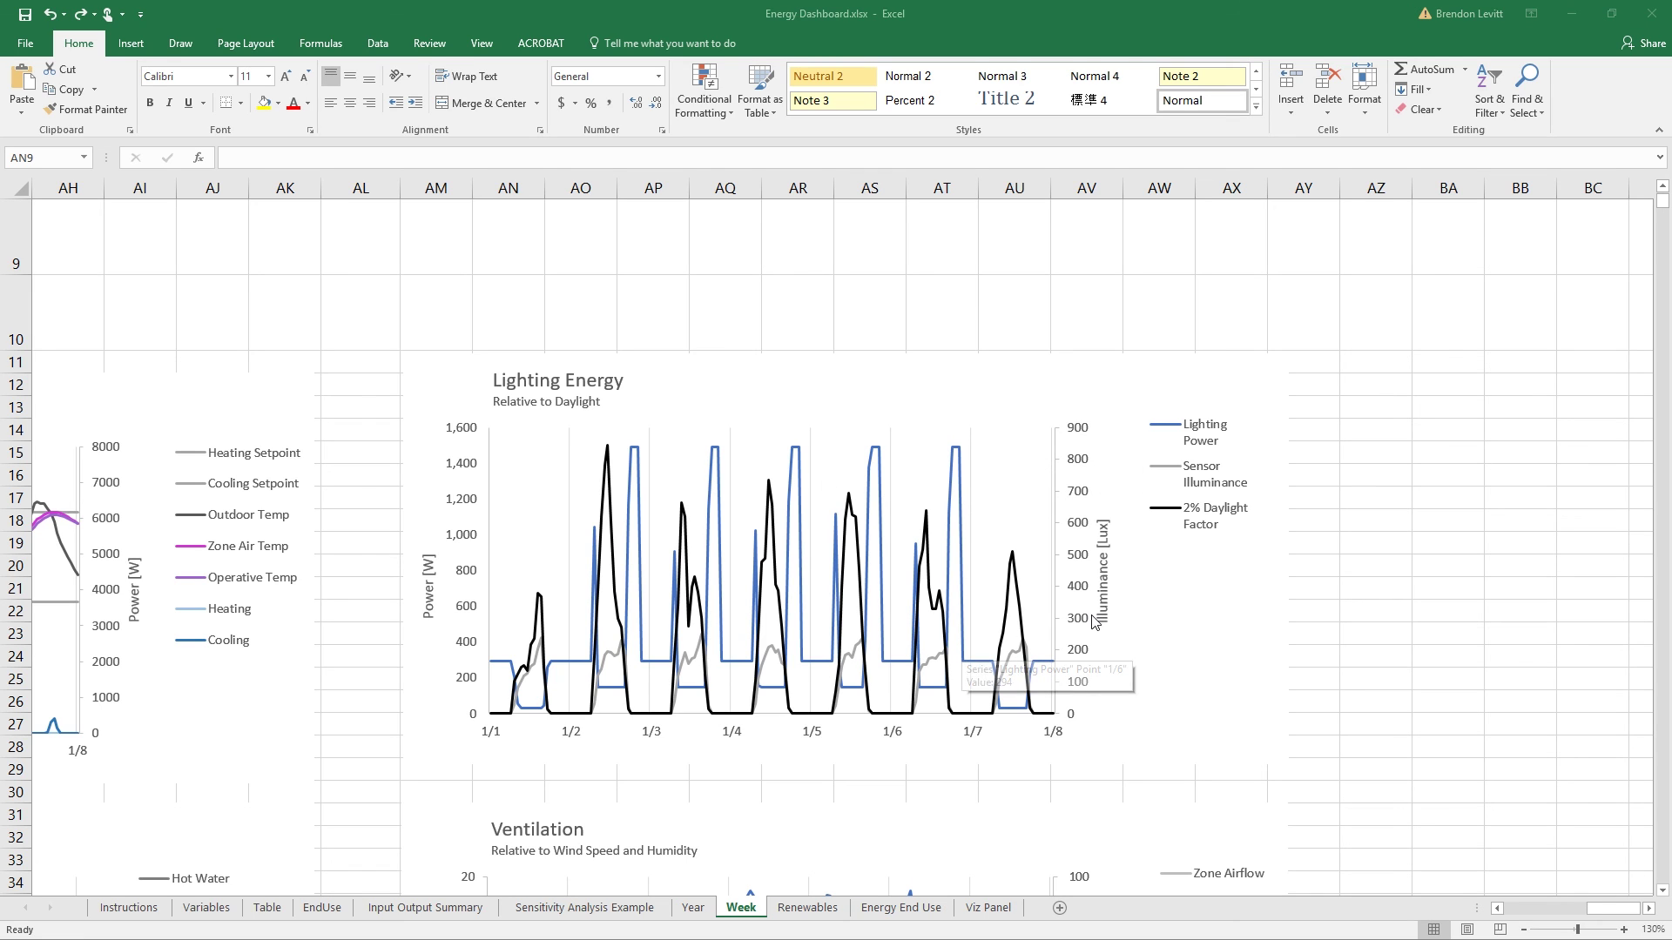